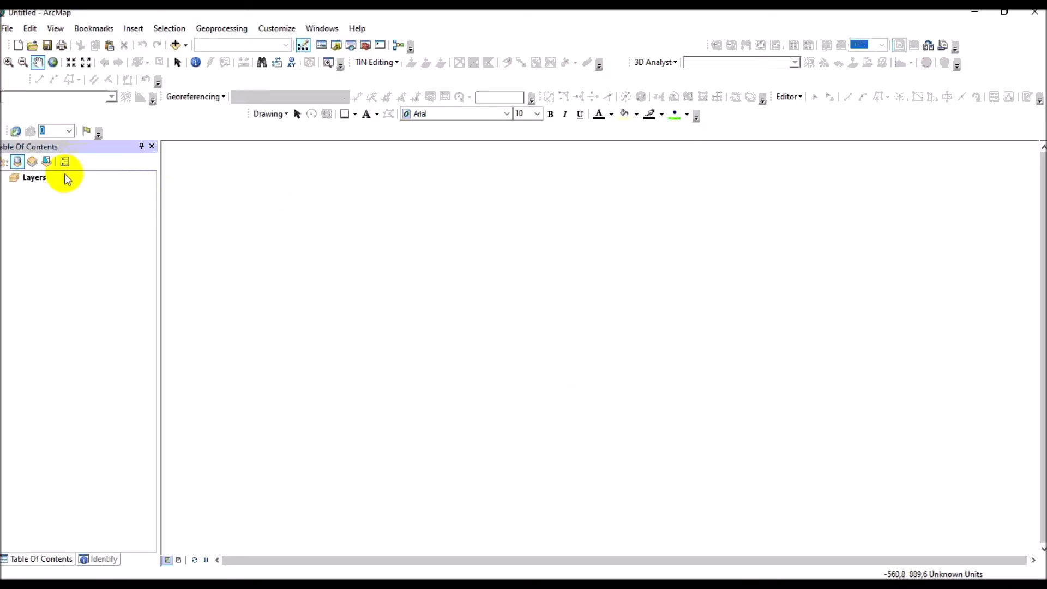
# Set the coordinate system of the Layers data frame to WGS 1984 from the favorites
pyautogui.click(42, 179)
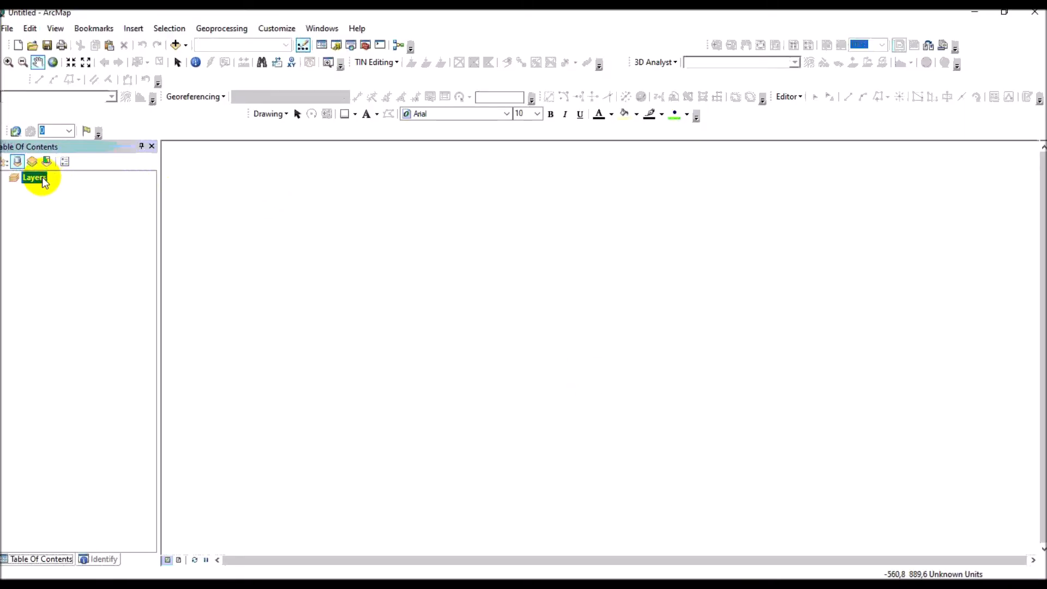
pyautogui.rightClick(42, 180)
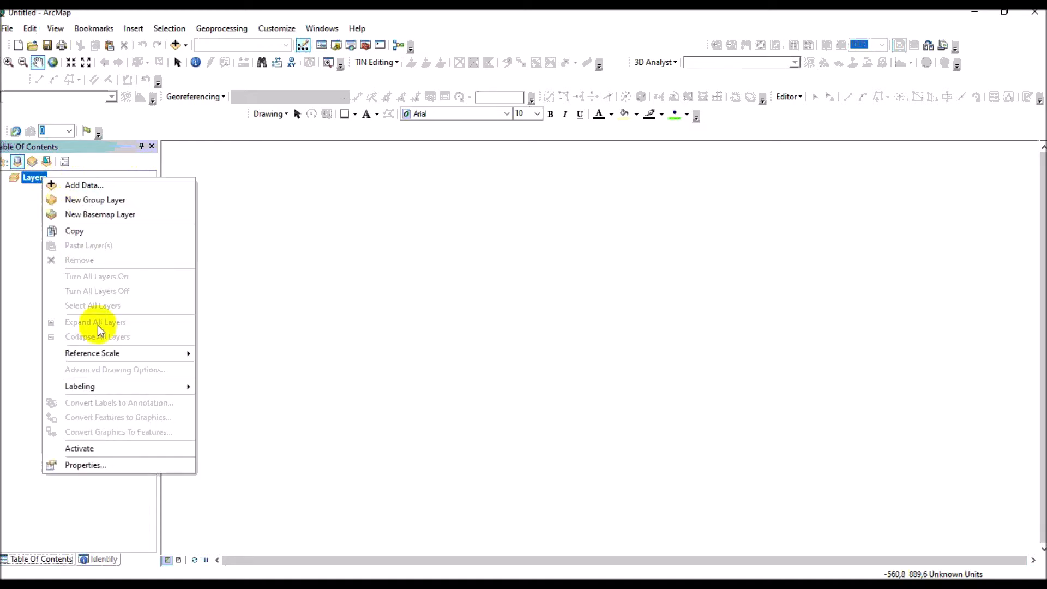
pyautogui.click(98, 466)
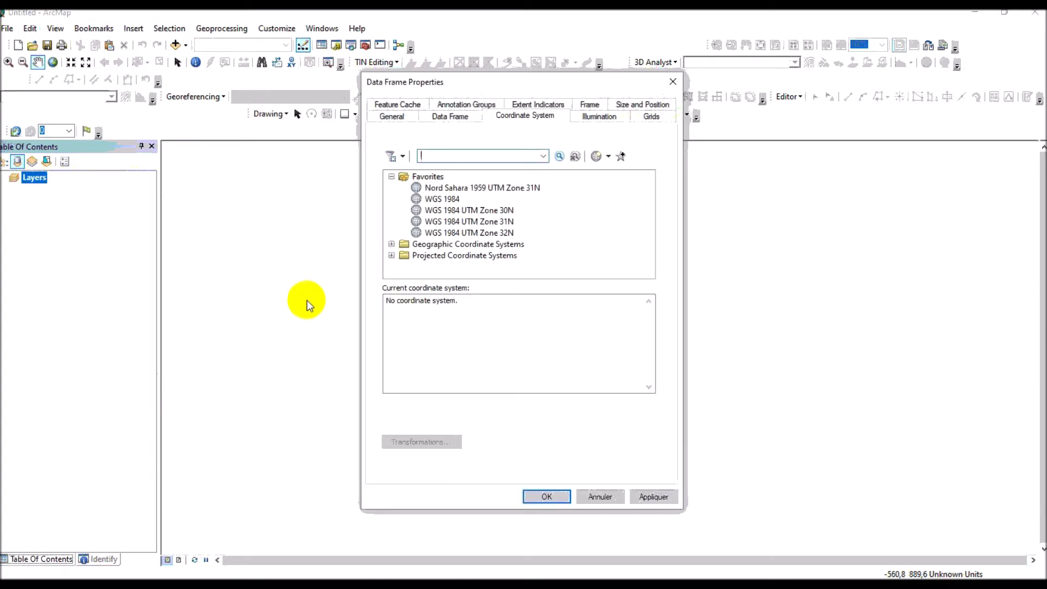
pyautogui.click(428, 201)
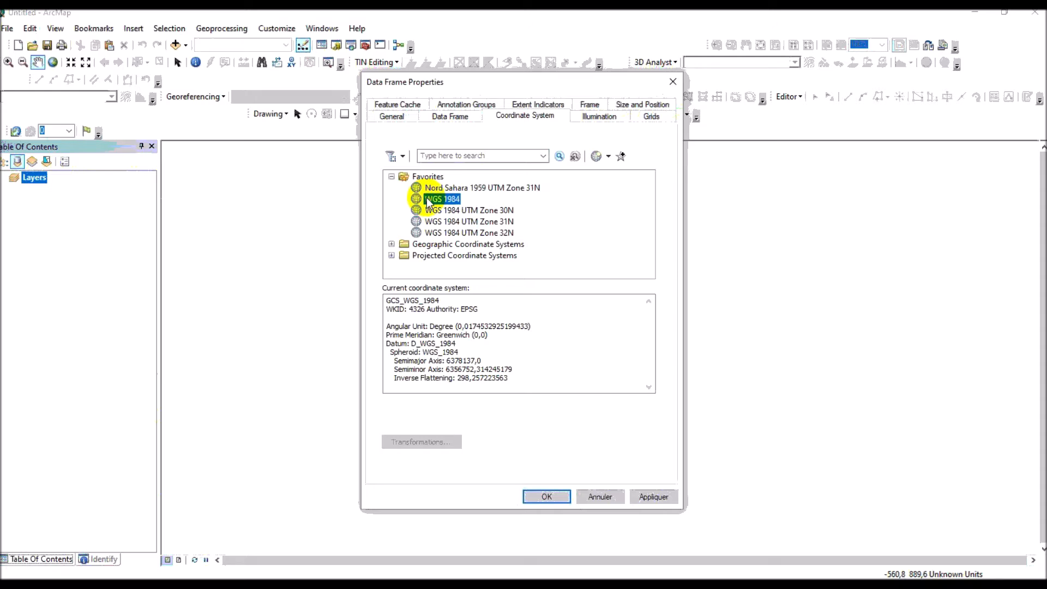
pyautogui.click(655, 496)
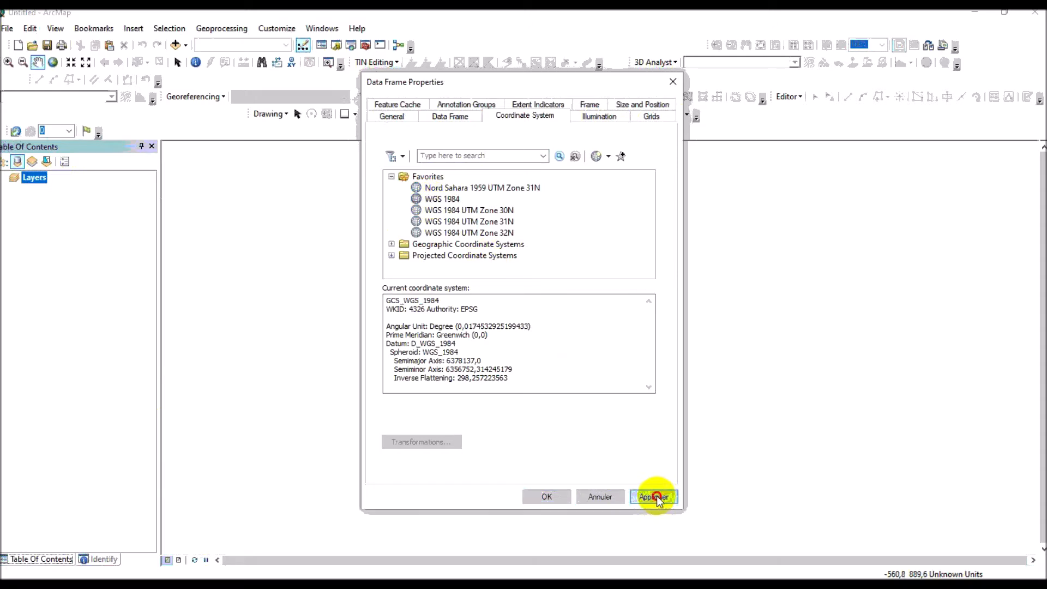
pyautogui.click(551, 497)
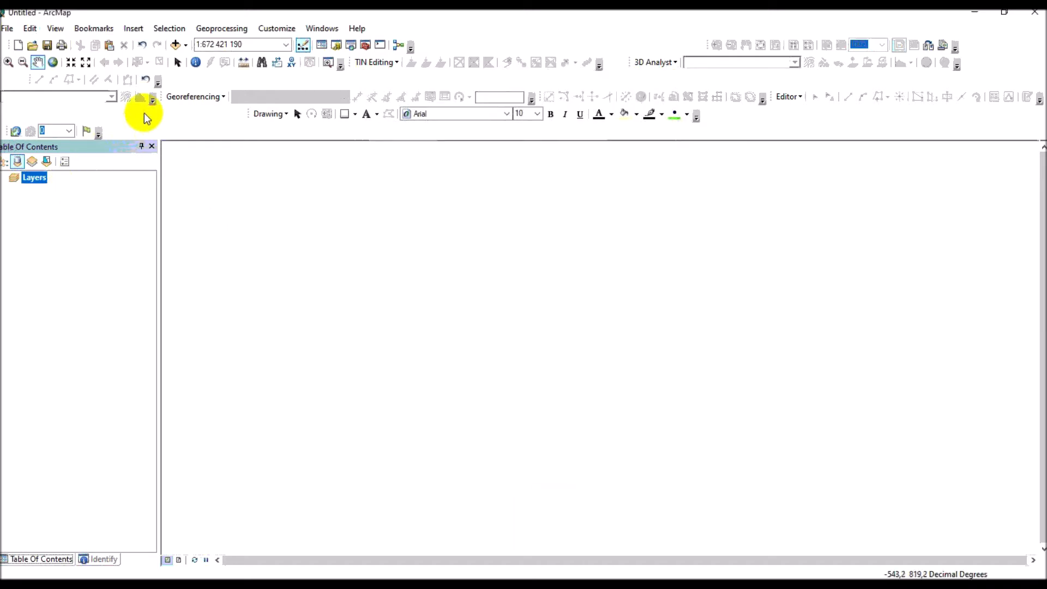
# Add the rasters ASTGTMV003_N35W001_dem.tif and ASTGTMV003_N35W002_dem.tif from the raster_tp1 folder to the map
pyautogui.click(175, 46)
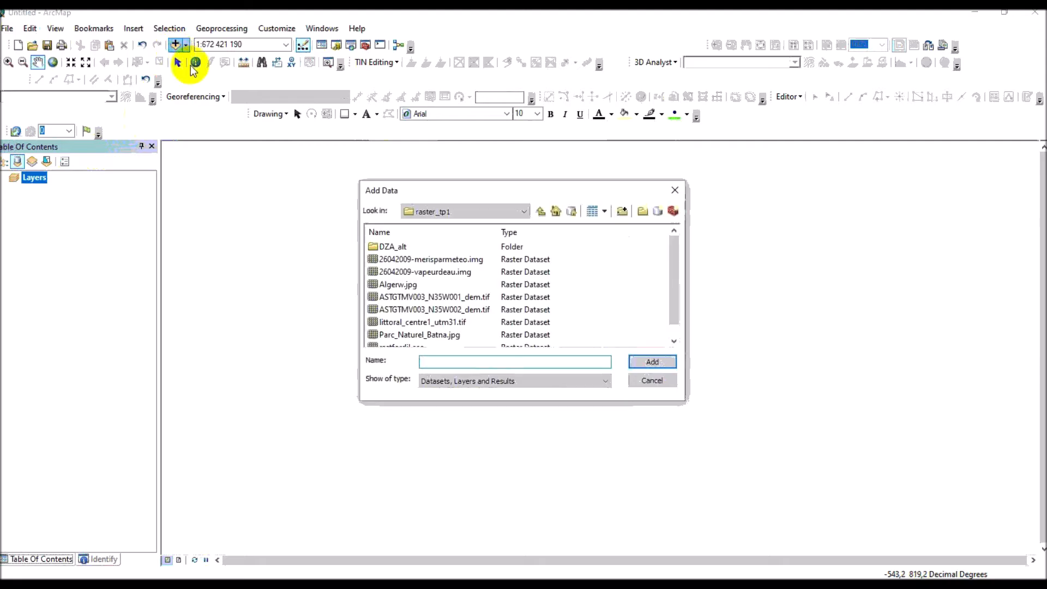
pyautogui.click(402, 298)
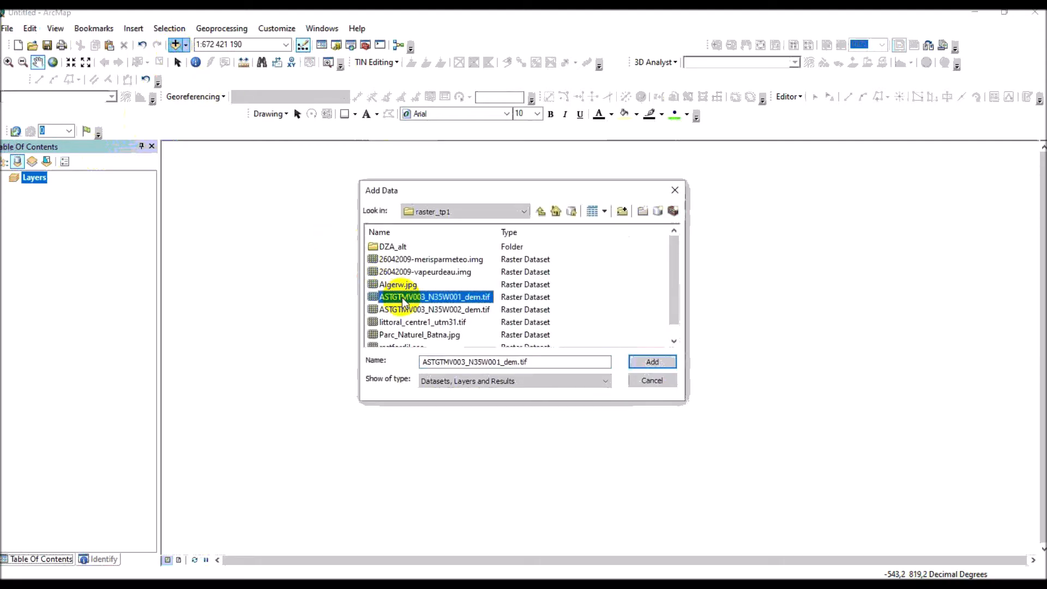
pyautogui.keyDown('ctrl'); pyautogui.click(473, 311); pyautogui.keyUp('ctrl')
pyautogui.click(646, 363)
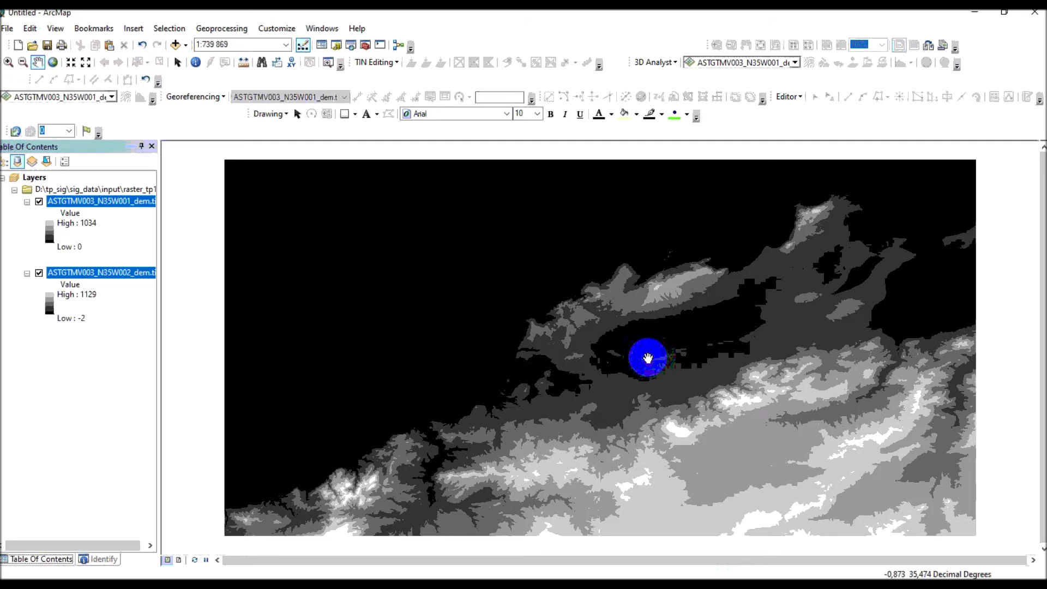
# Toggle the visibility of the N35W001 and N35W002 DEM layers off and back on to examine each tile's coverage
pyautogui.keyDown('ctrl'); pyautogui.click(48, 206); pyautogui.keyUp('ctrl')
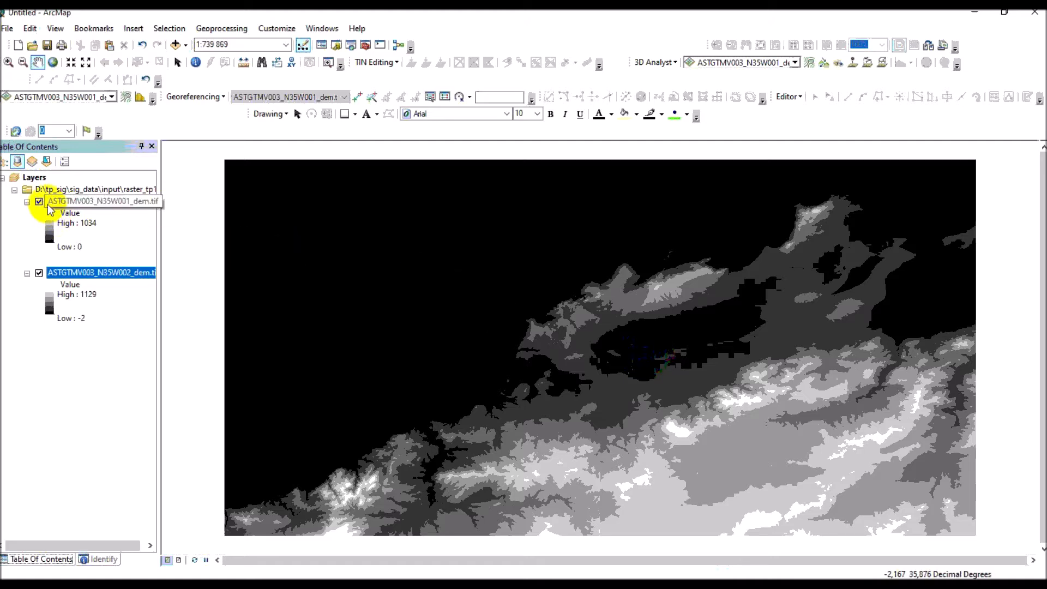
pyautogui.click(39, 202)
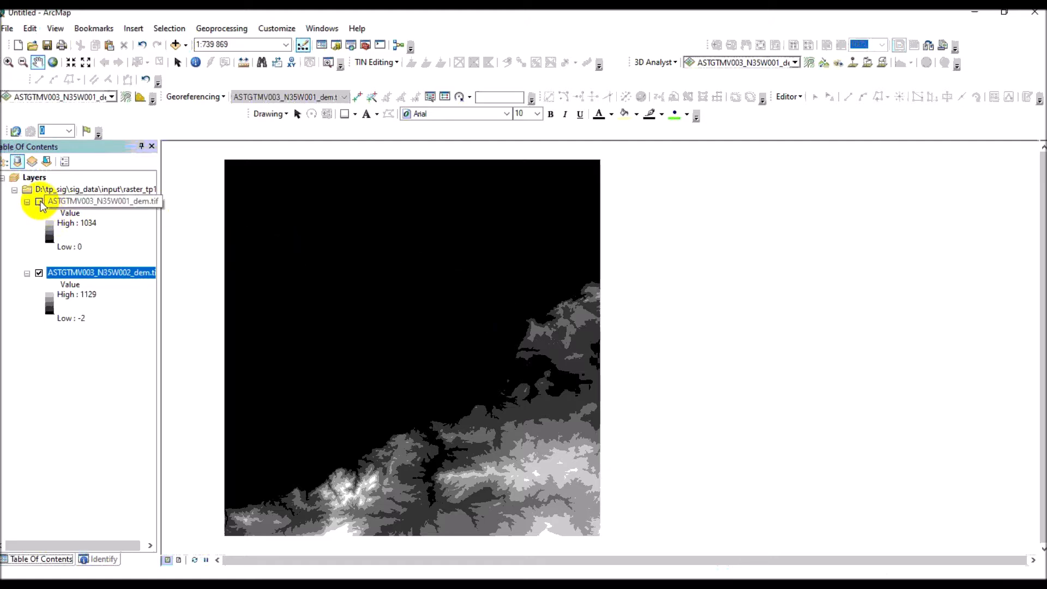
pyautogui.keyDown('ctrl'); pyautogui.click(43, 204); pyautogui.keyUp('ctrl')
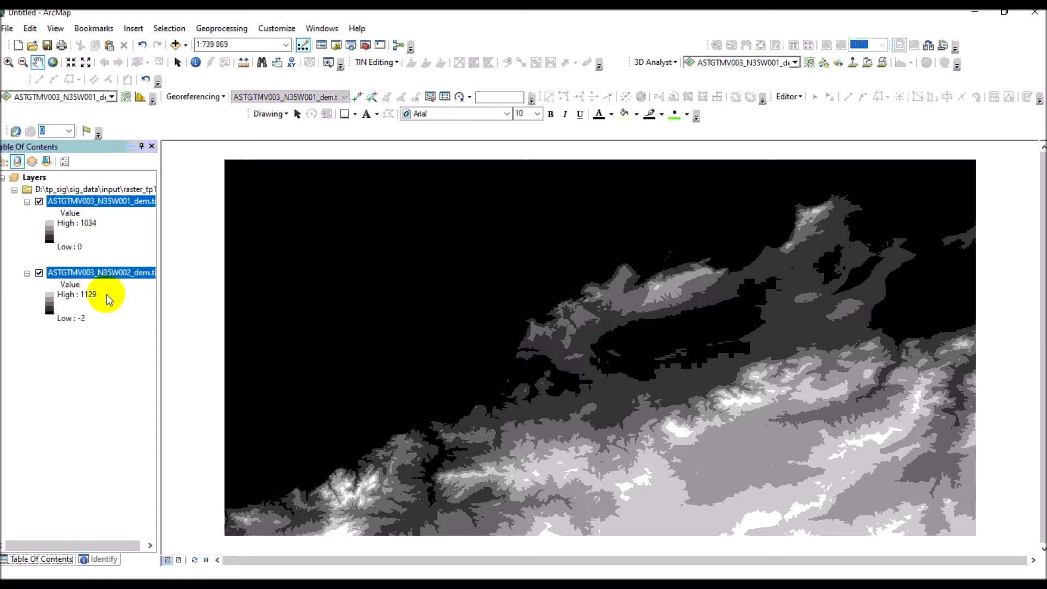
pyautogui.click(41, 201)
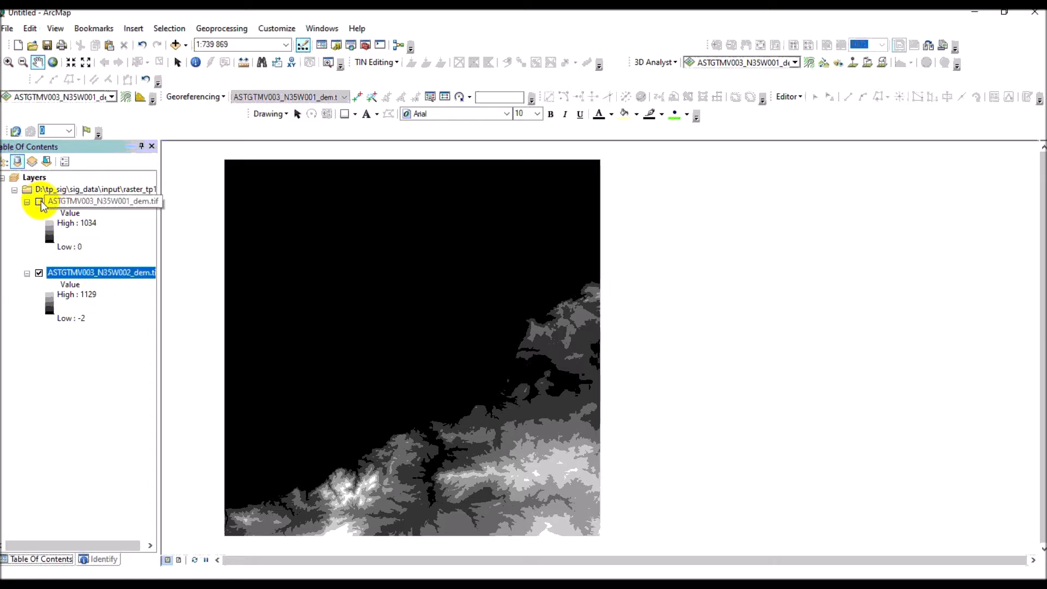
pyautogui.click(41, 201)
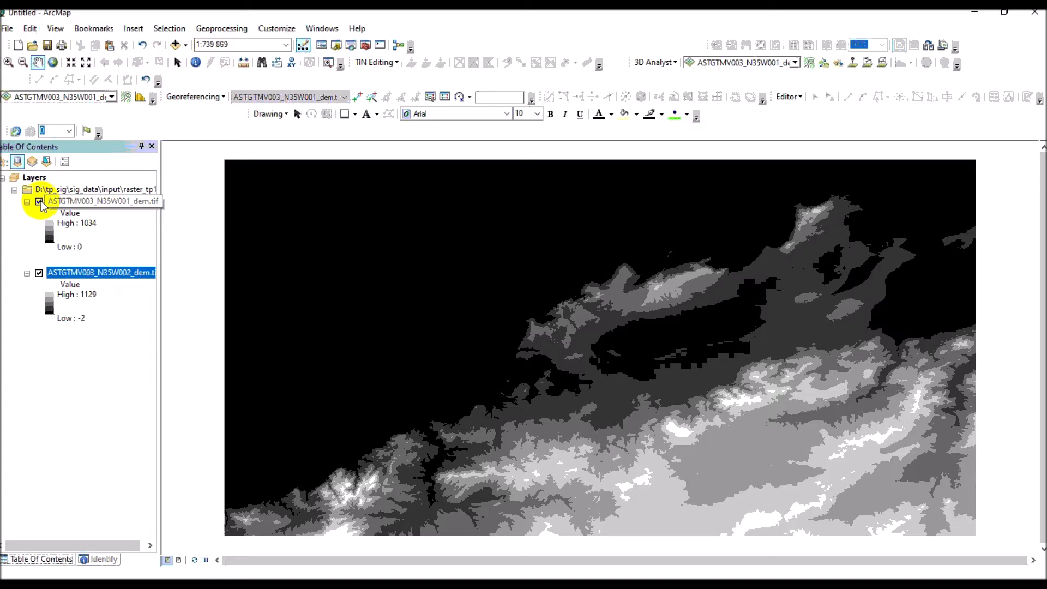
pyautogui.click(39, 273)
pyautogui.click(39, 272)
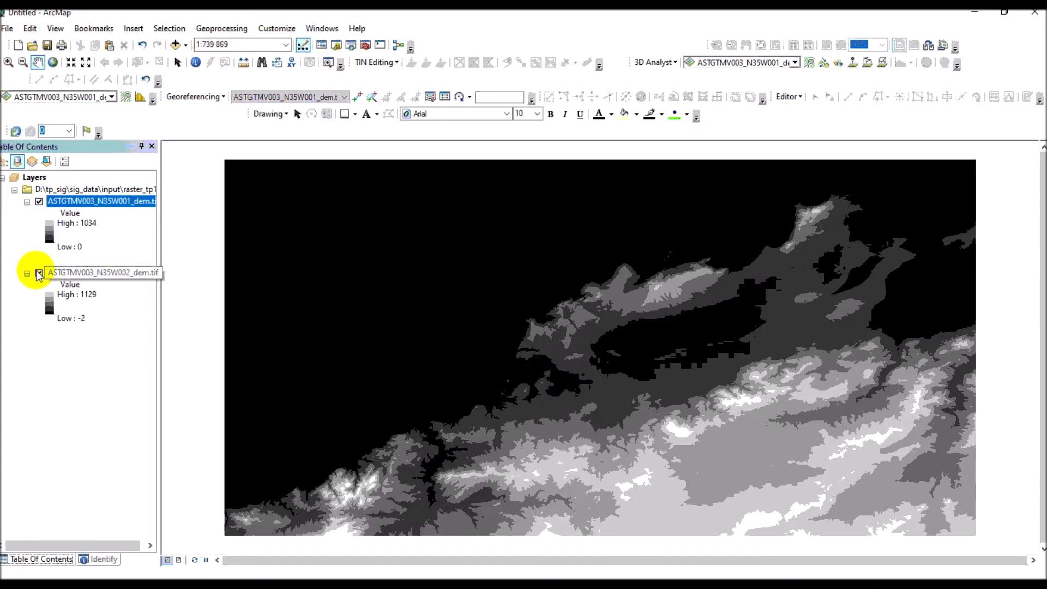
pyautogui.click(60, 277)
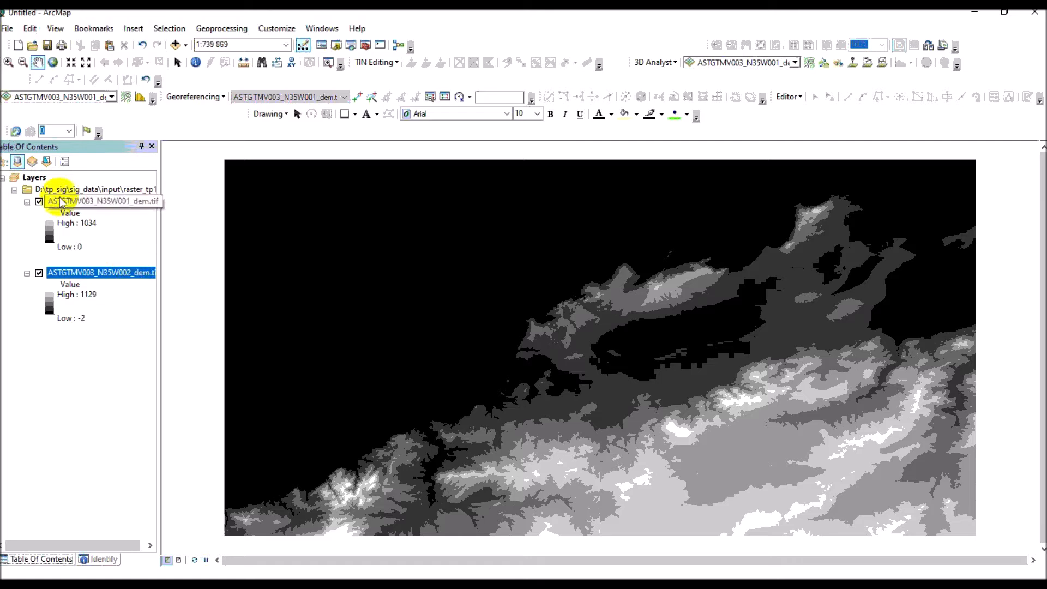
pyautogui.click(38, 202)
pyautogui.click(39, 201)
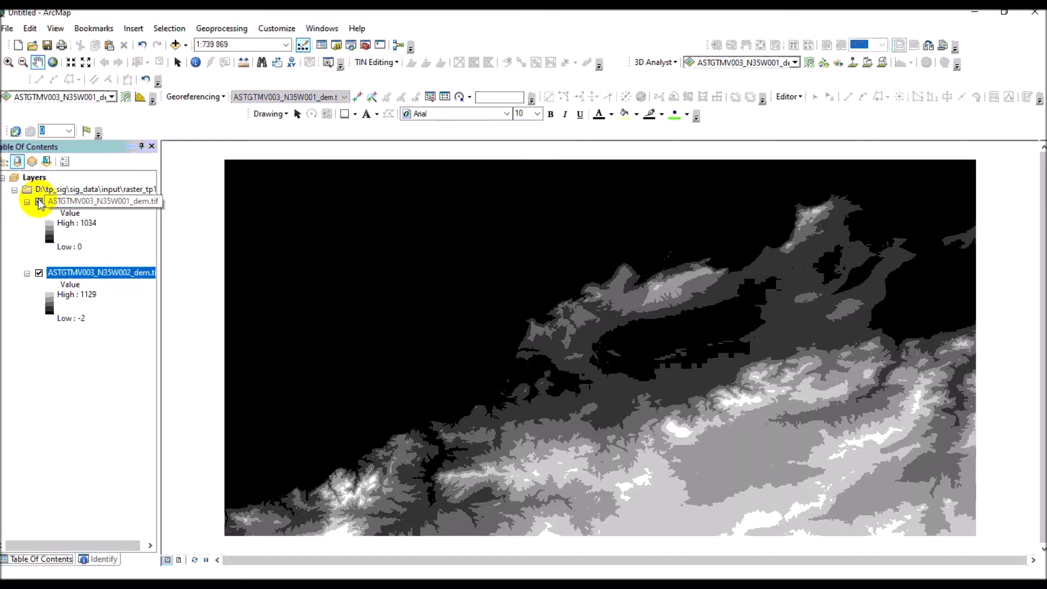
pyautogui.keyDown('ctrl'); pyautogui.click(75, 202); pyautogui.keyUp('ctrl')
pyautogui.rightClick(75, 203)
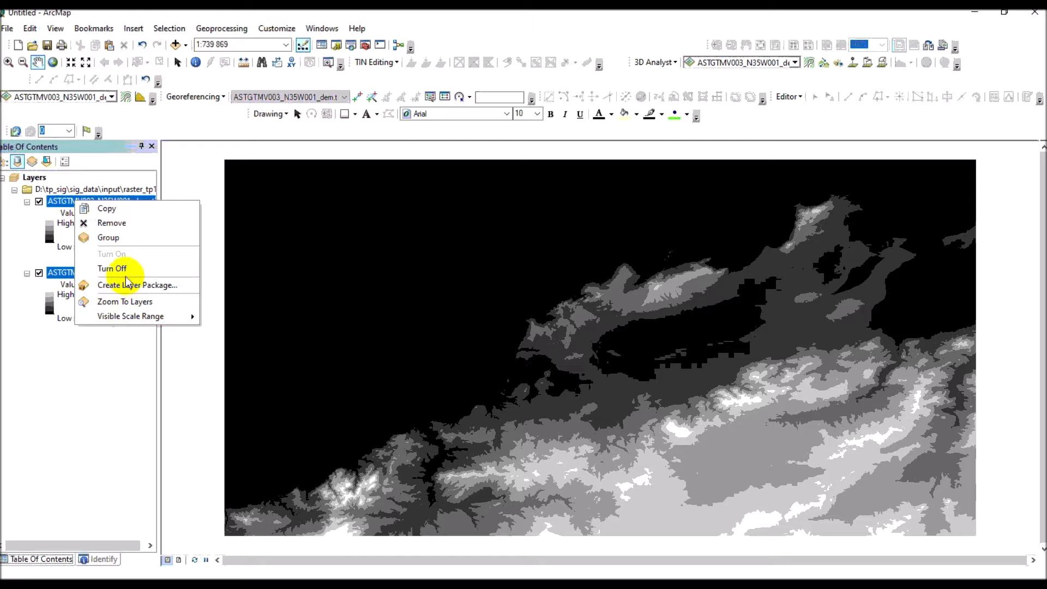
pyautogui.click(99, 405)
pyautogui.click(102, 201)
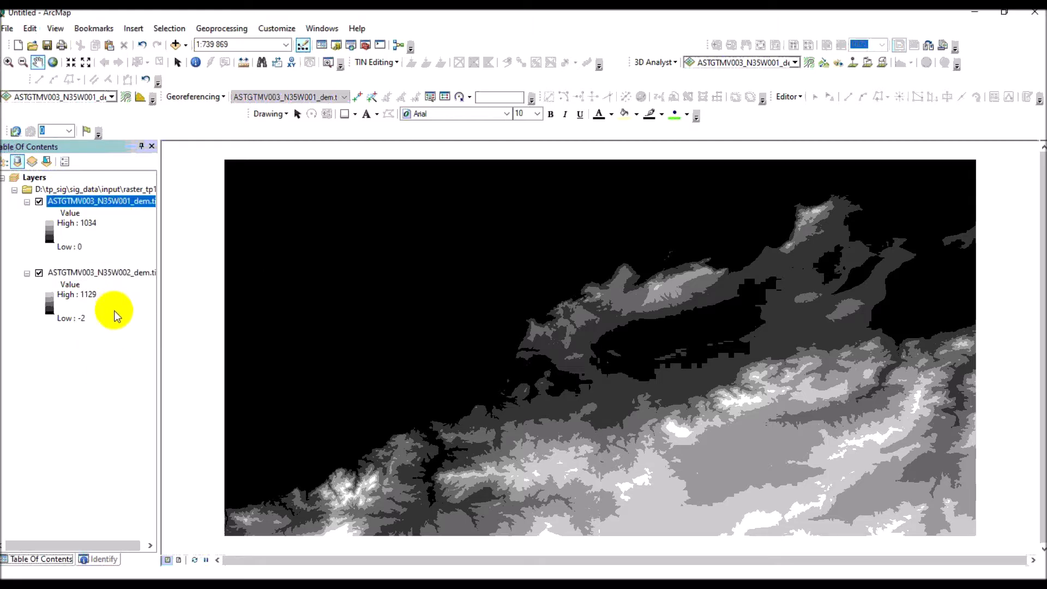
# Identify the pixel values of the N35W002 DEM in the black sea area and on the land
pyautogui.click(196, 64)
pyautogui.moveTo(389, 373); pyautogui.dragTo(478, 372)
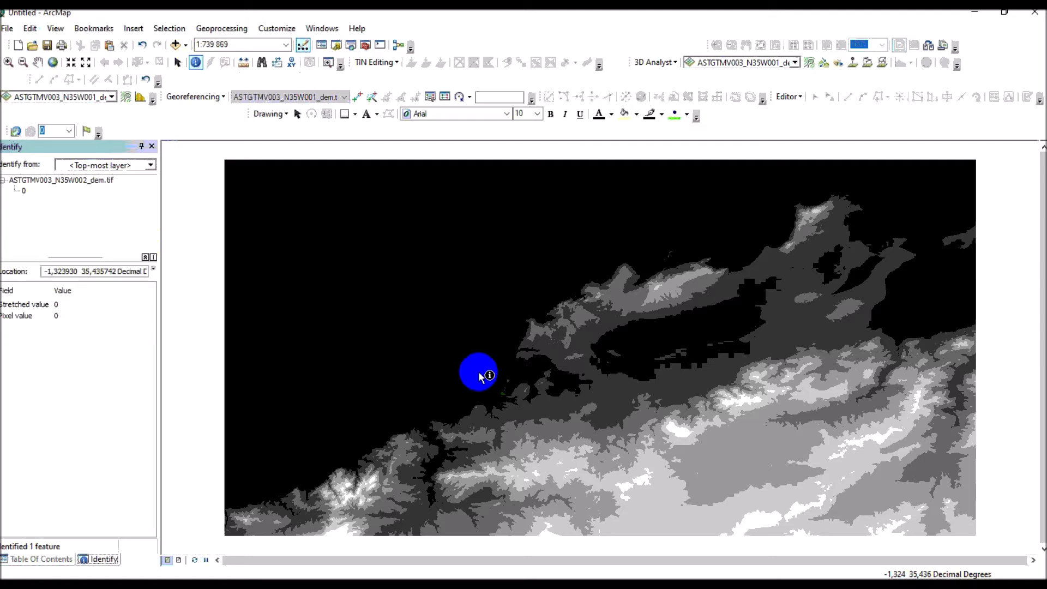
pyautogui.click(537, 470)
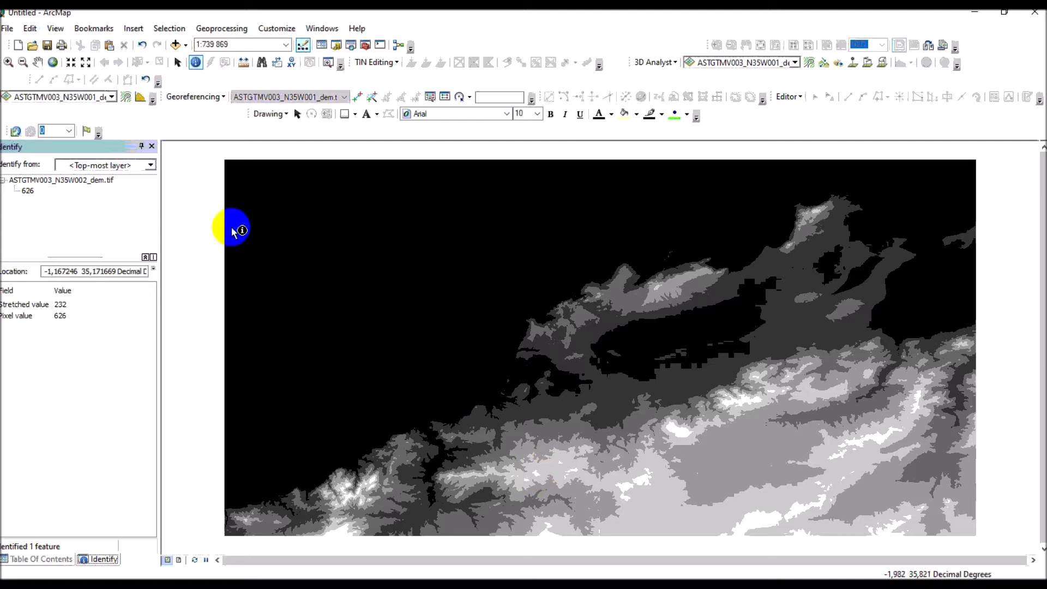
pyautogui.click(90, 182)
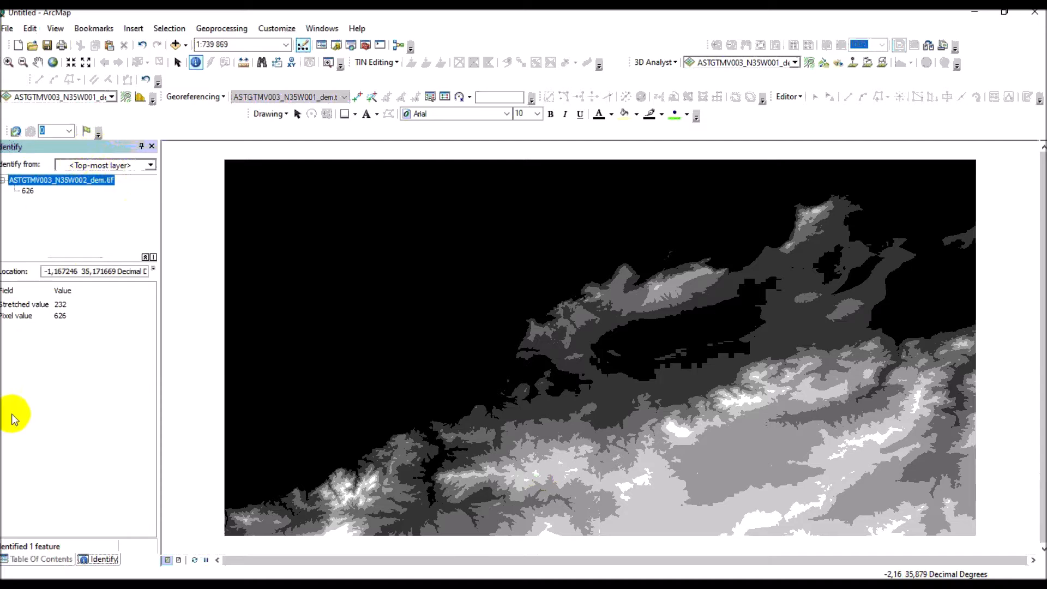
# In the symbology of the ASTGTMV003_N35W001_dem.tif layer, display the background value 0 as No Color and apply it
pyautogui.click(60, 559)
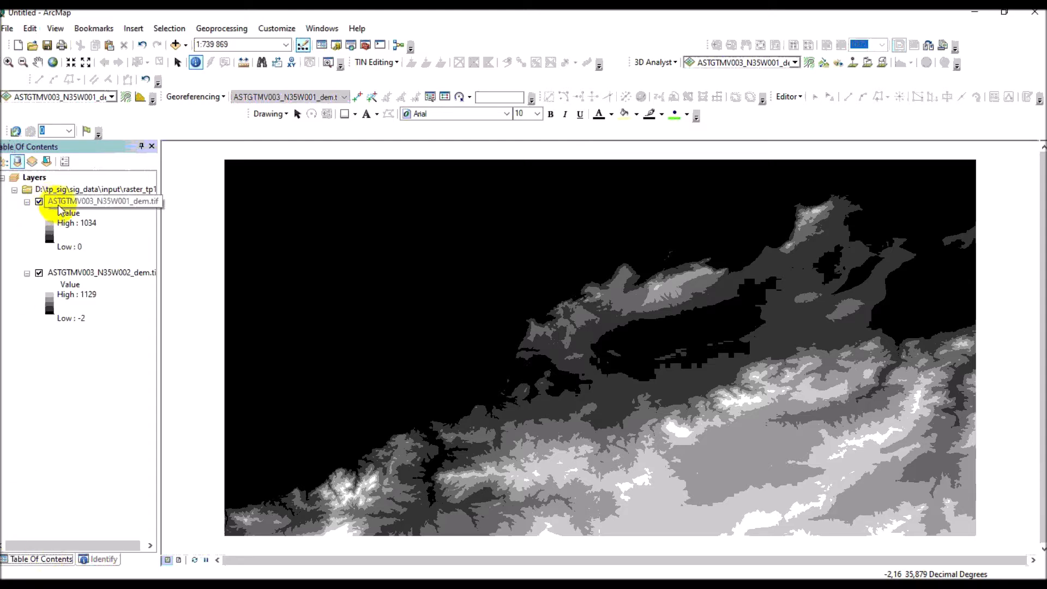
pyautogui.rightClick(62, 209)
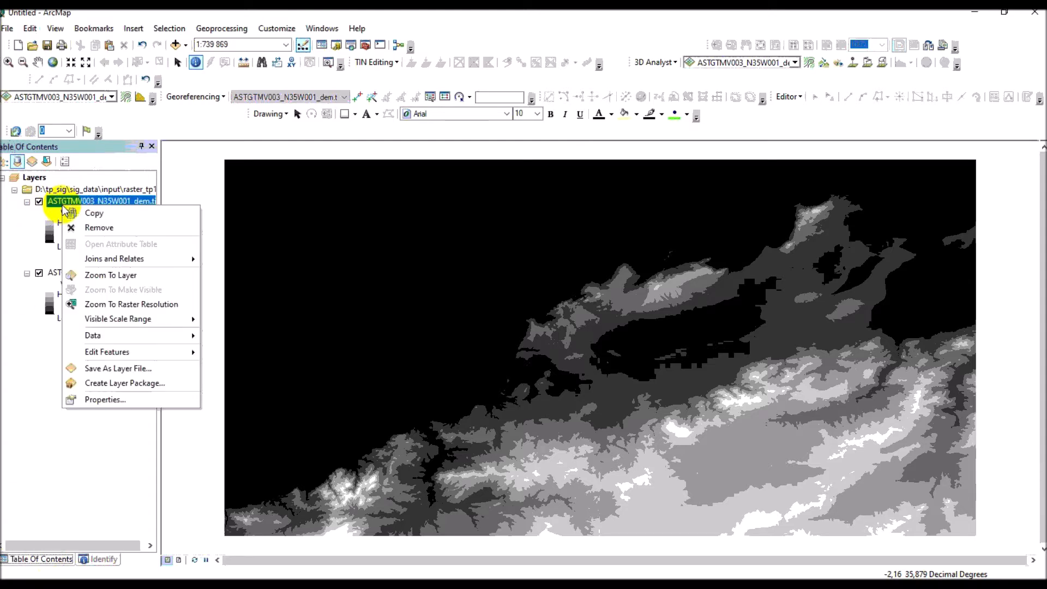
pyautogui.click(111, 396)
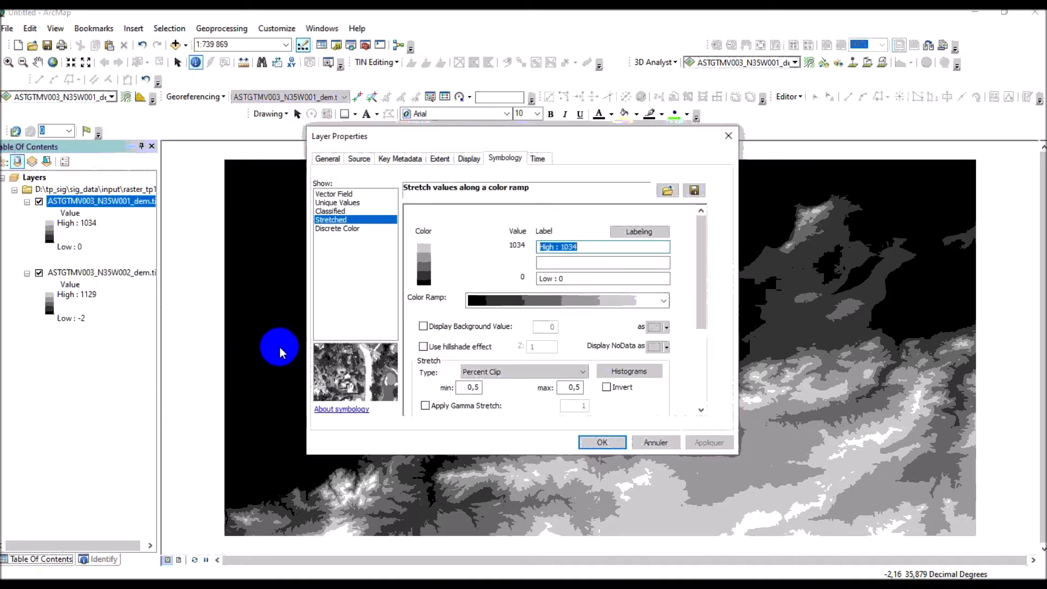
pyautogui.click(423, 326)
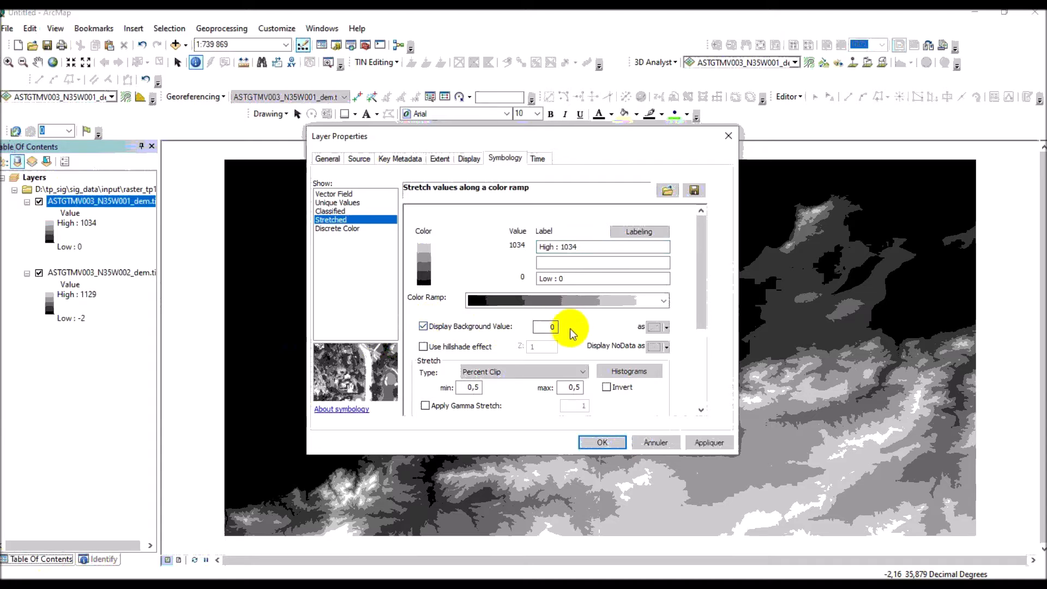
pyautogui.click(666, 327)
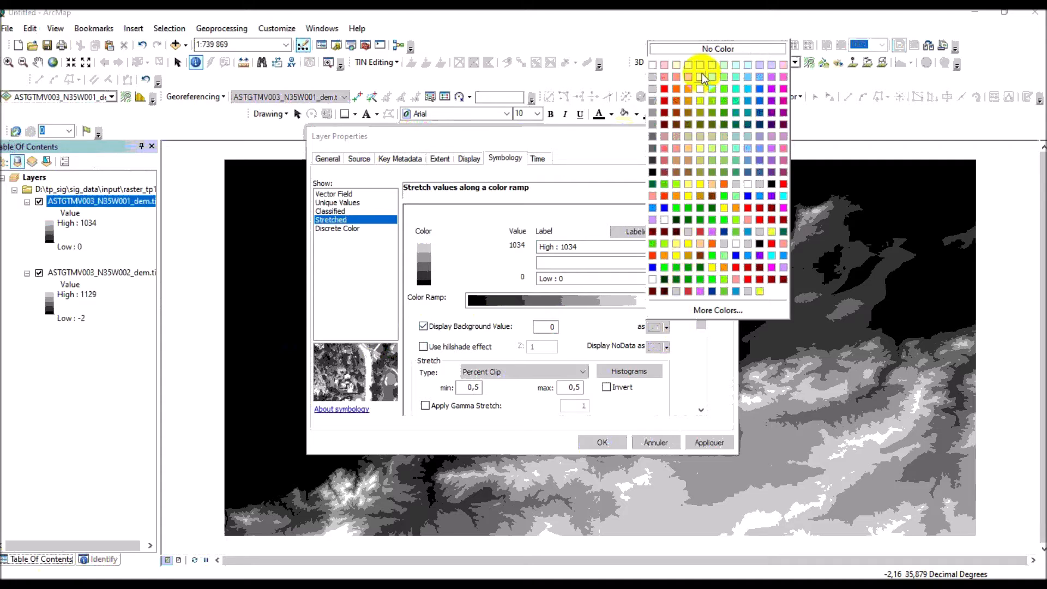
pyautogui.click(702, 49)
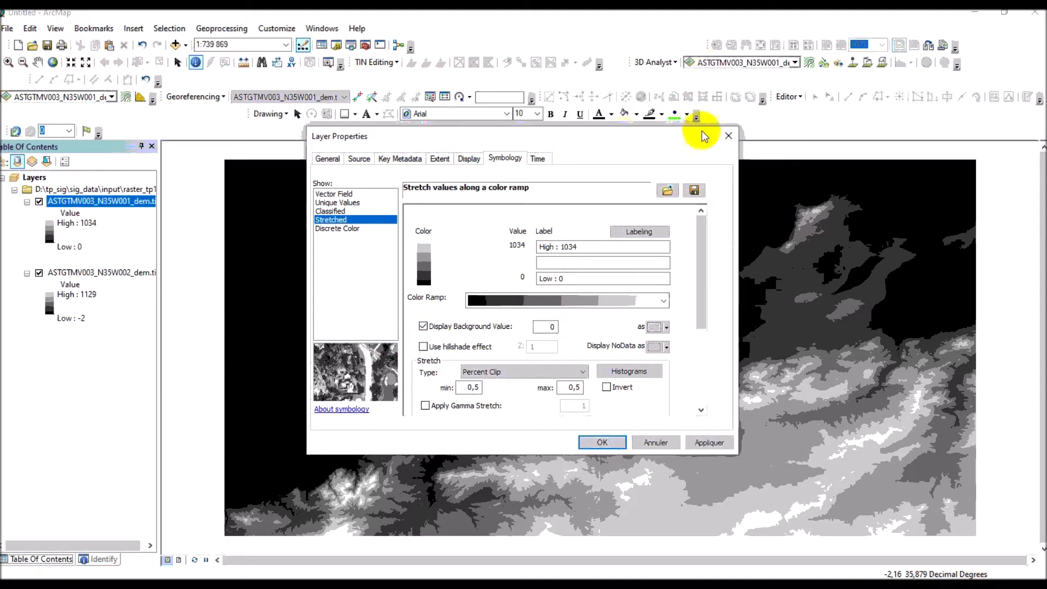
pyautogui.click(711, 444)
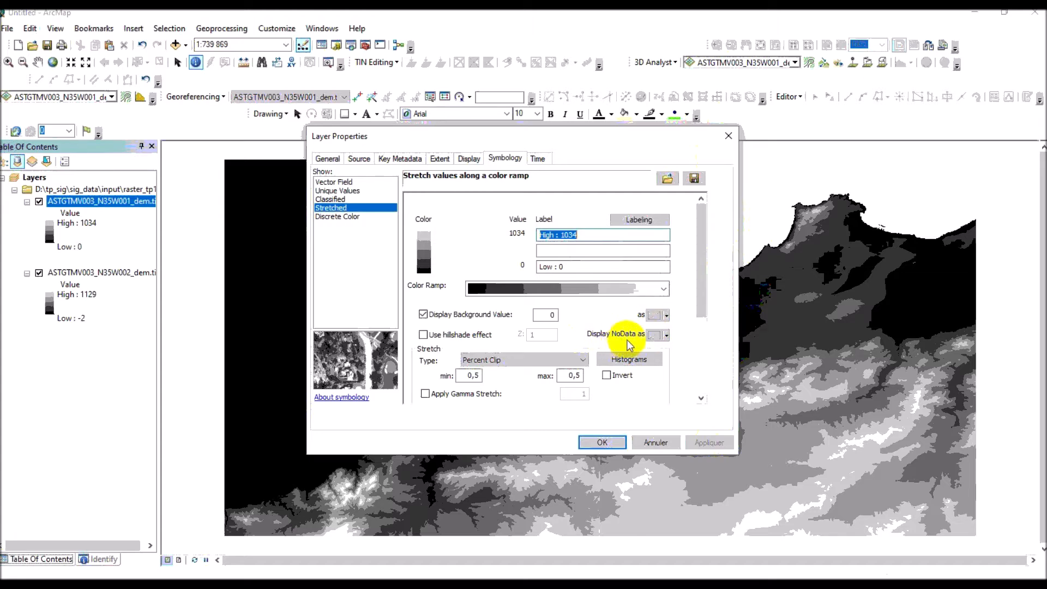
# Display NoData as No Color for the ASTGTMV003_N35W001_dem.tif layer and accept the layer properties
pyautogui.click(667, 336)
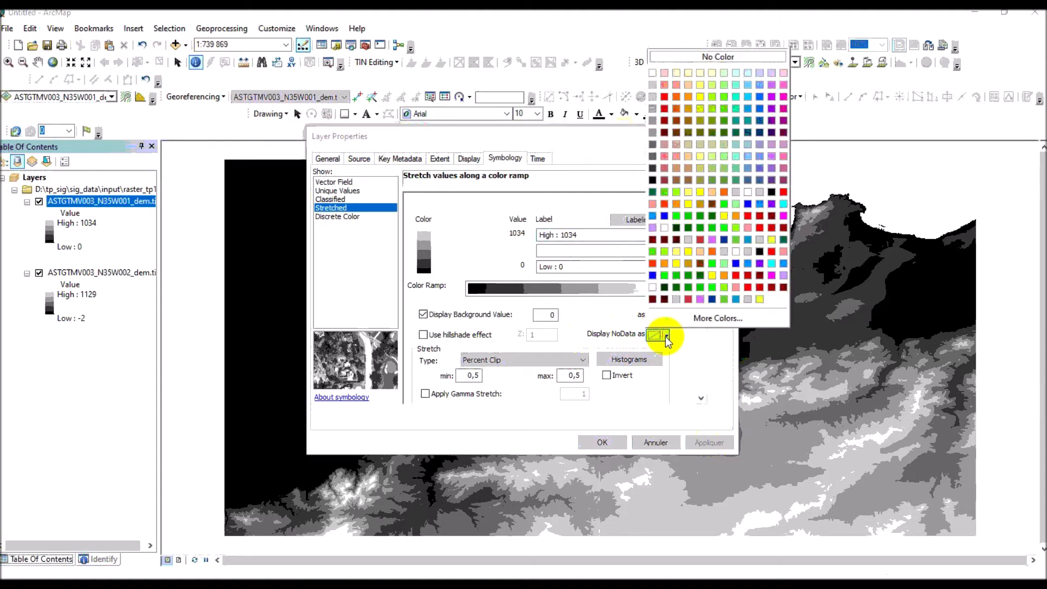
pyautogui.click(710, 58)
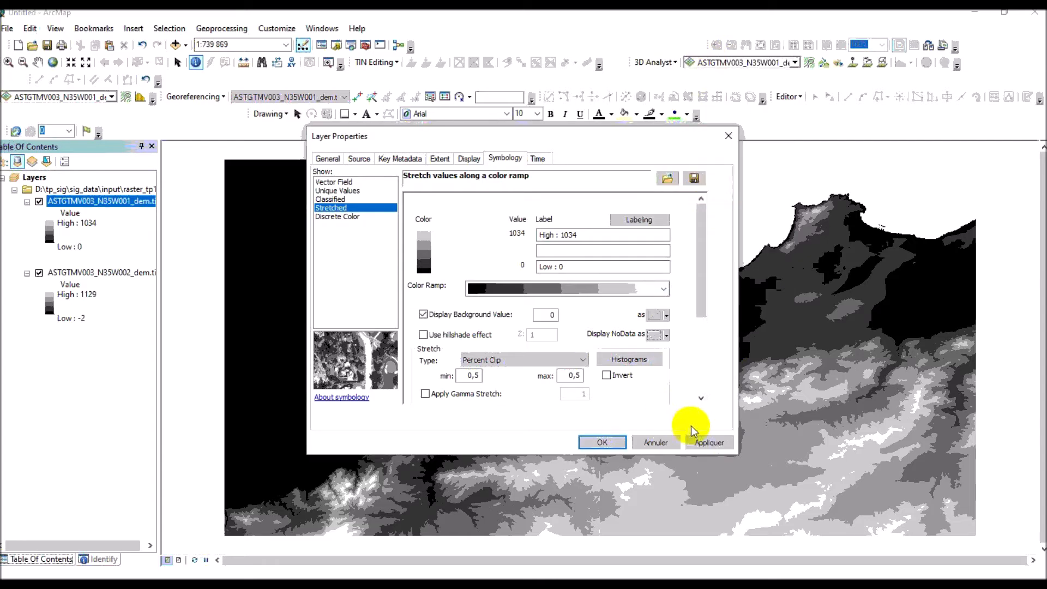
pyautogui.click(709, 443)
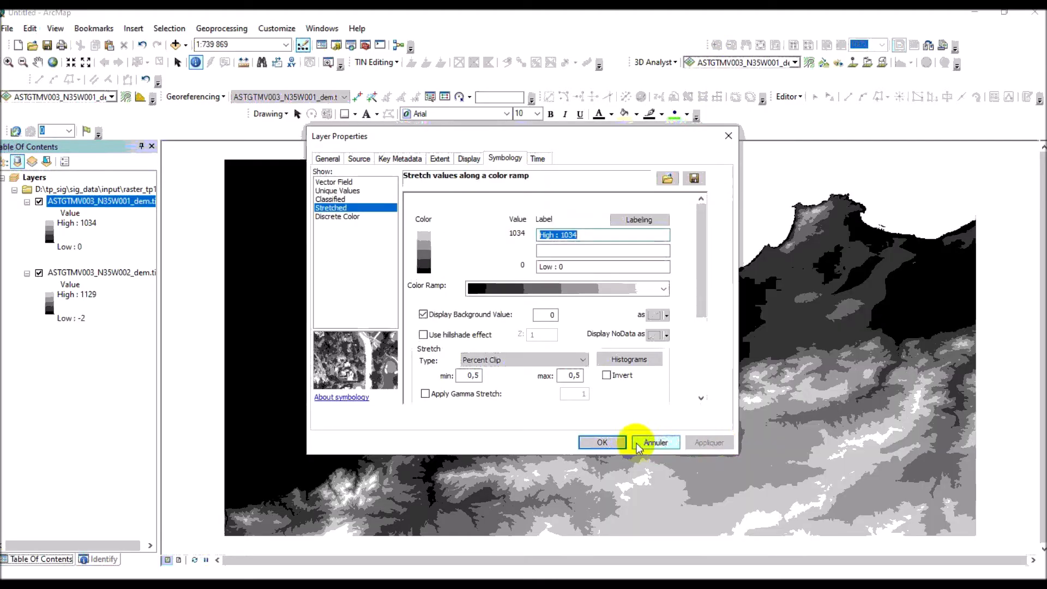
pyautogui.click(602, 443)
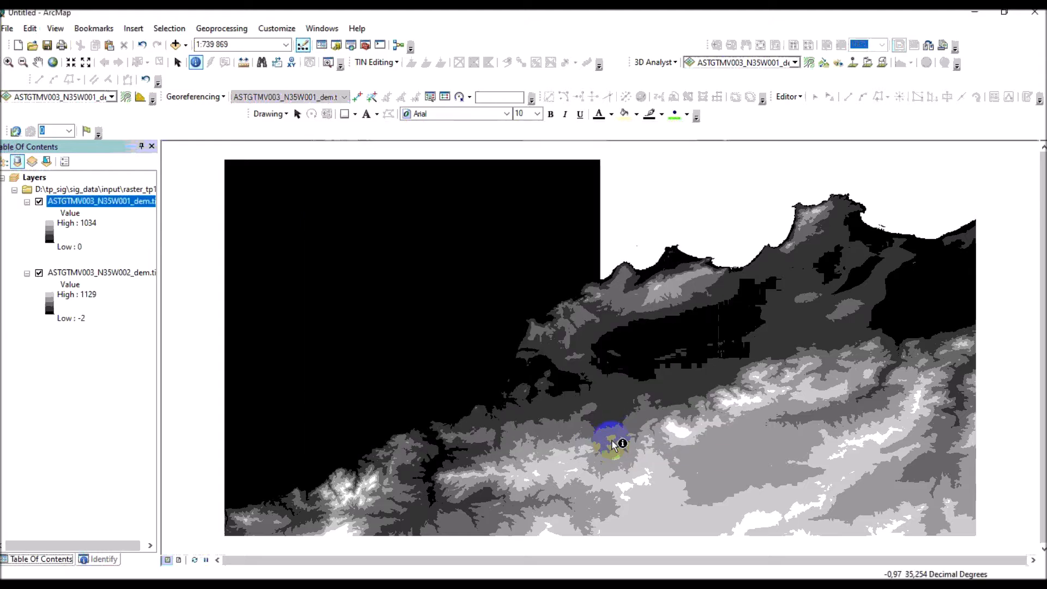
# In the symbology of the ASTGTMV003_N35W002_dem.tif layer, display the background value 0 as No Color
pyautogui.click(121, 274)
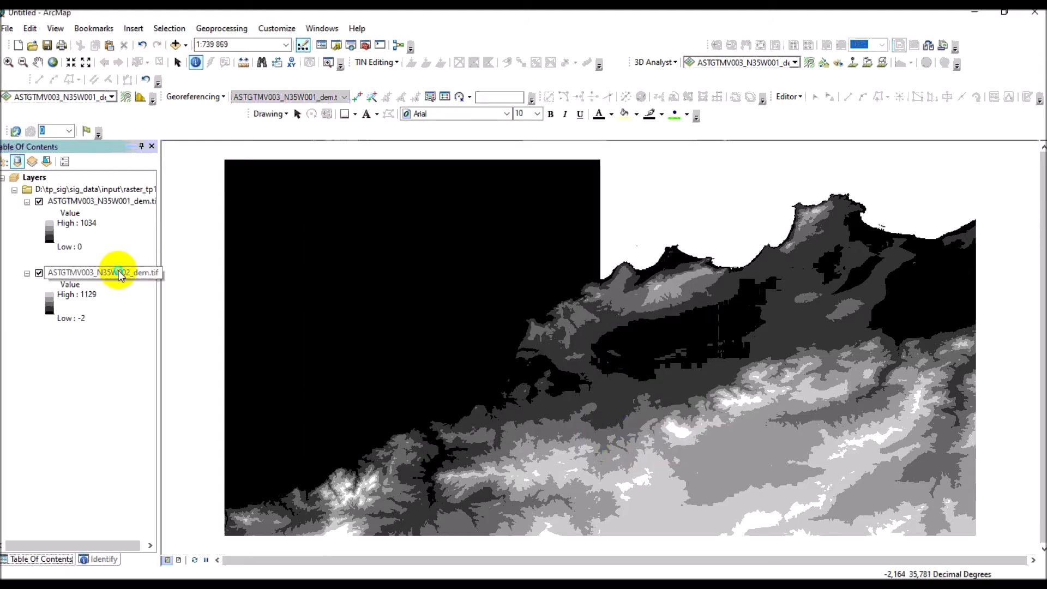
pyautogui.rightClick(120, 274)
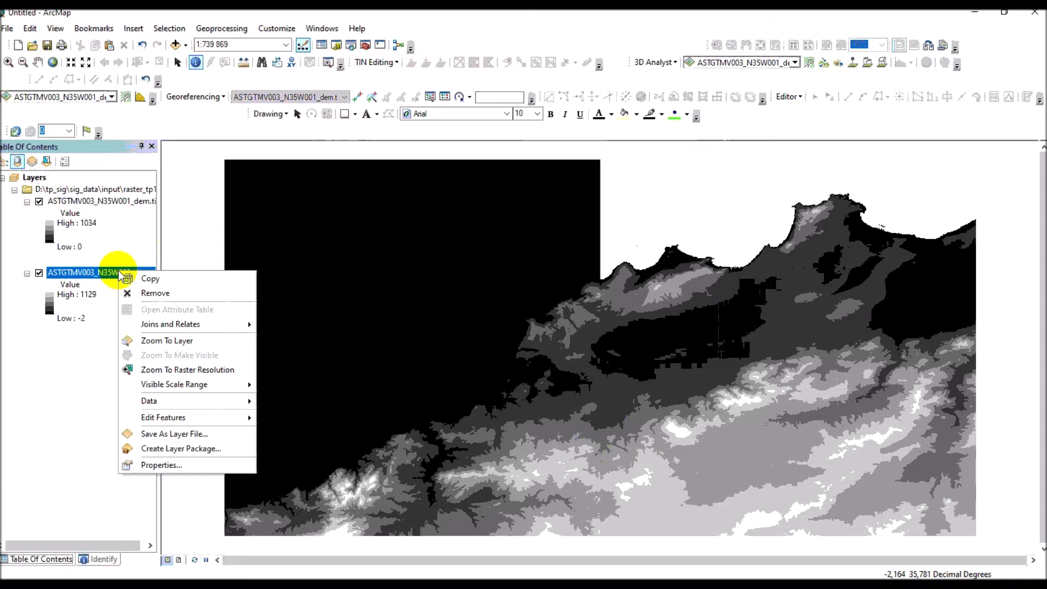
pyautogui.click(175, 465)
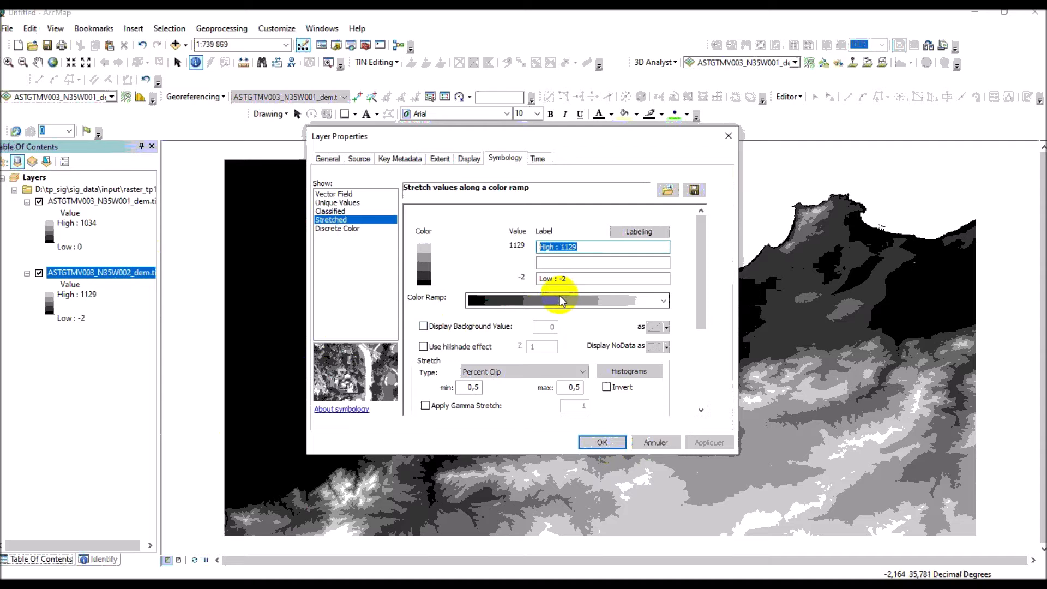
pyautogui.click(440, 327)
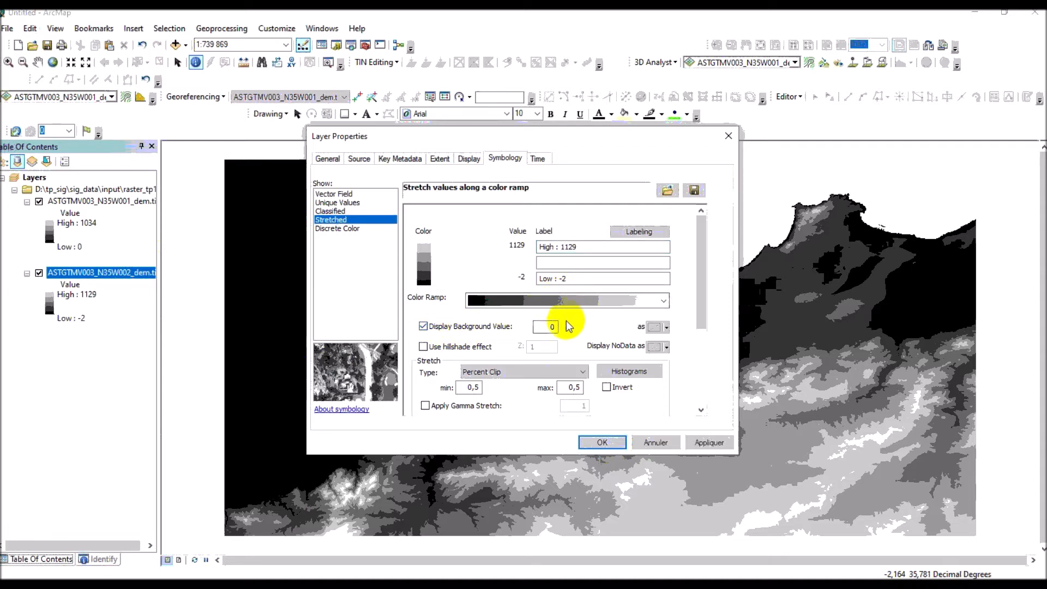
pyautogui.click(664, 328)
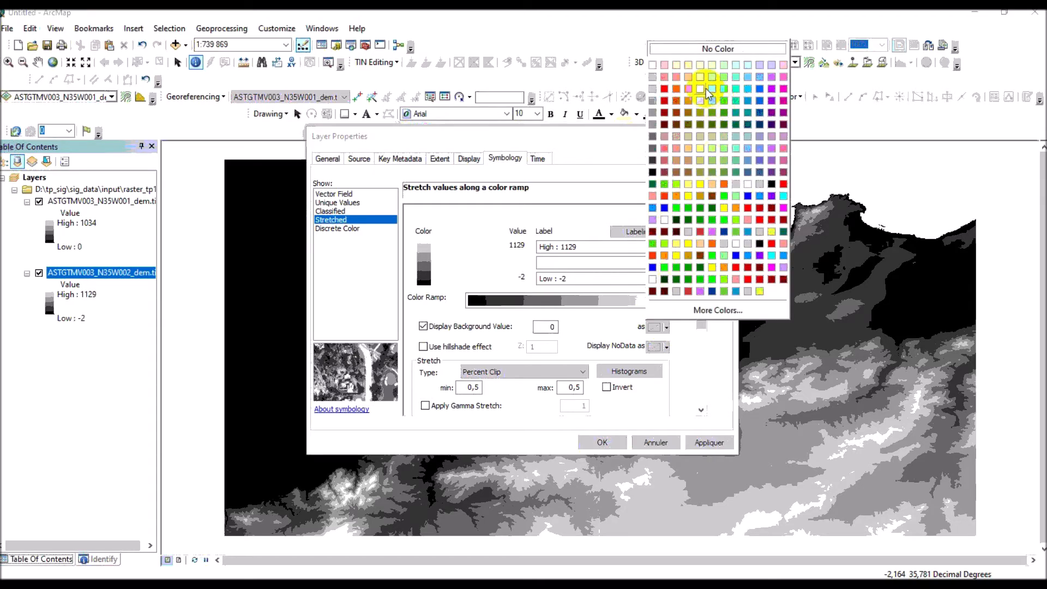
pyautogui.click(699, 53)
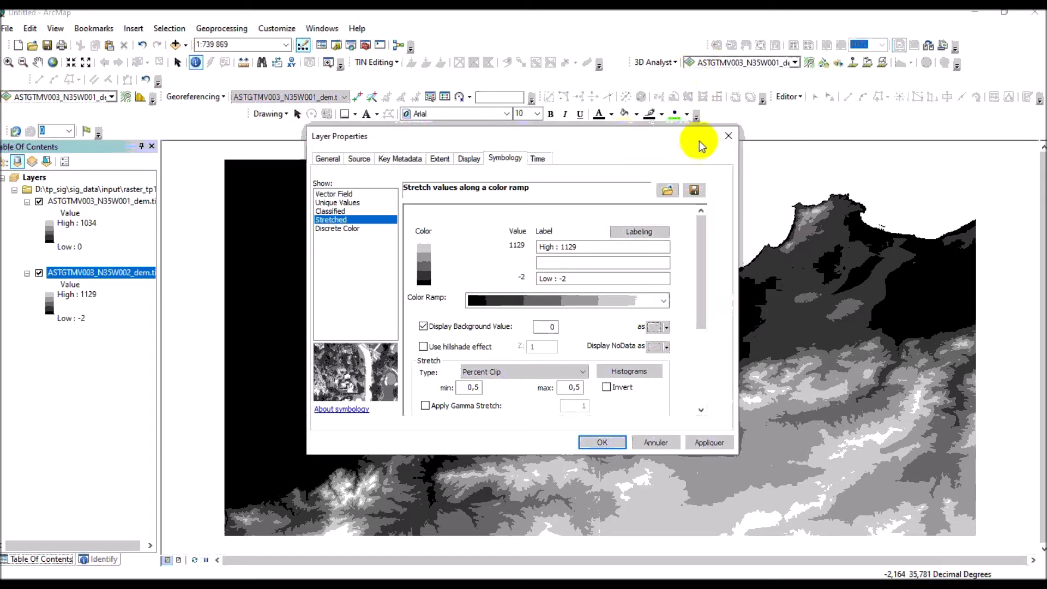
# Display NoData as No Color for the ASTGTMV003_N35W002_dem.tif layer, then apply and accept the layer properties
pyautogui.click(661, 349)
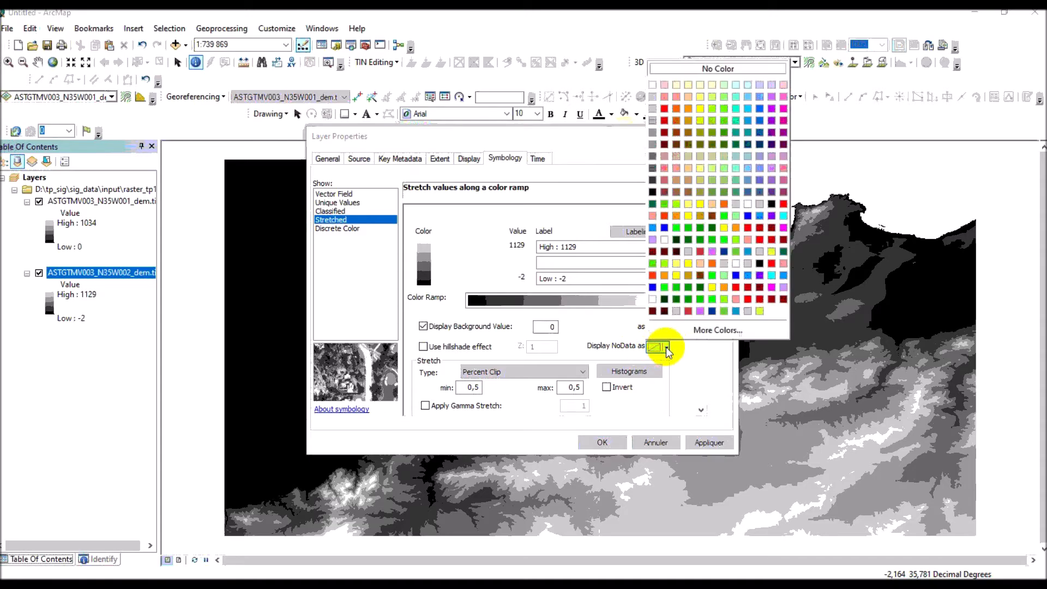
pyautogui.click(680, 70)
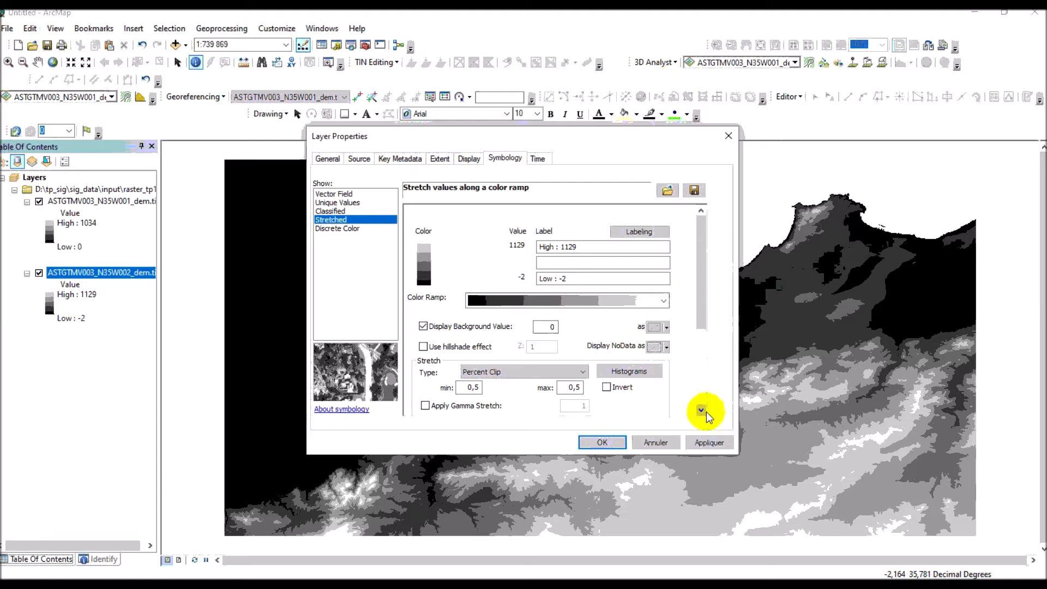
pyautogui.click(709, 443)
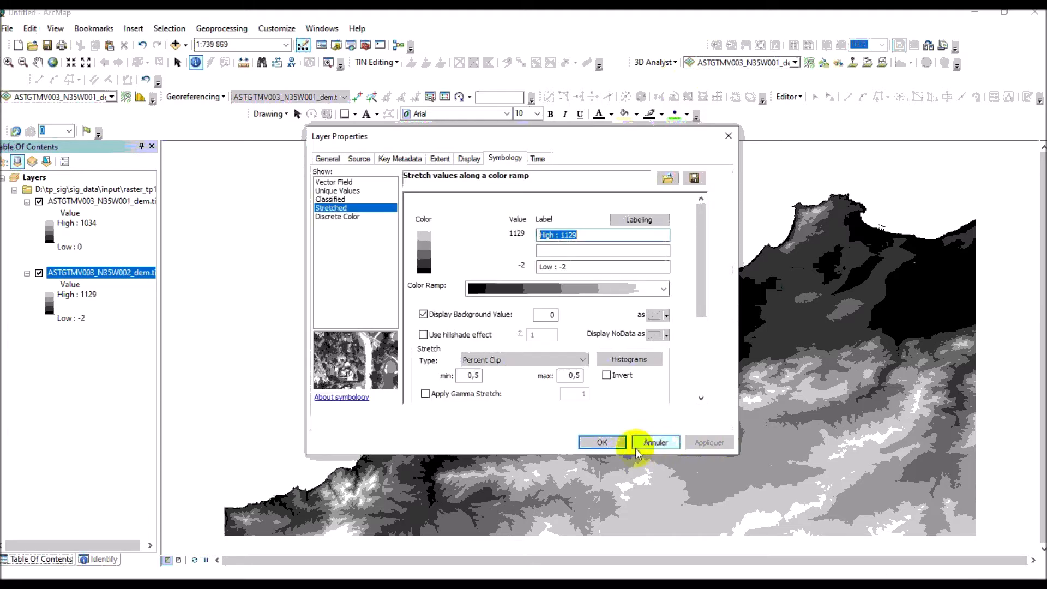
pyautogui.click(603, 442)
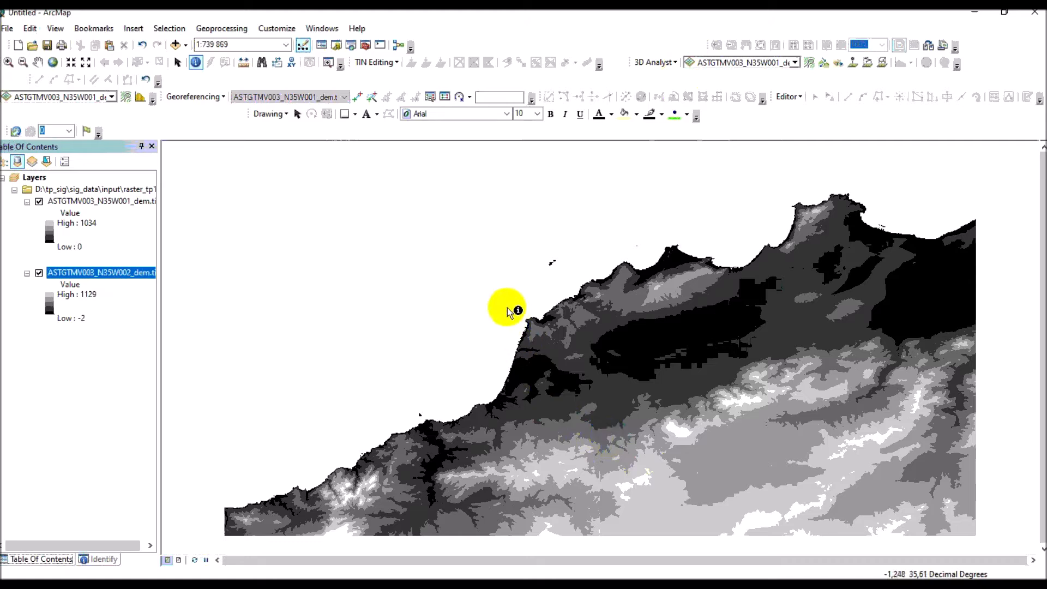
# Open ArcToolbox and expand Data Management Tools down to the Mosaic Dataset toolset under Raster
pyautogui.click(368, 45)
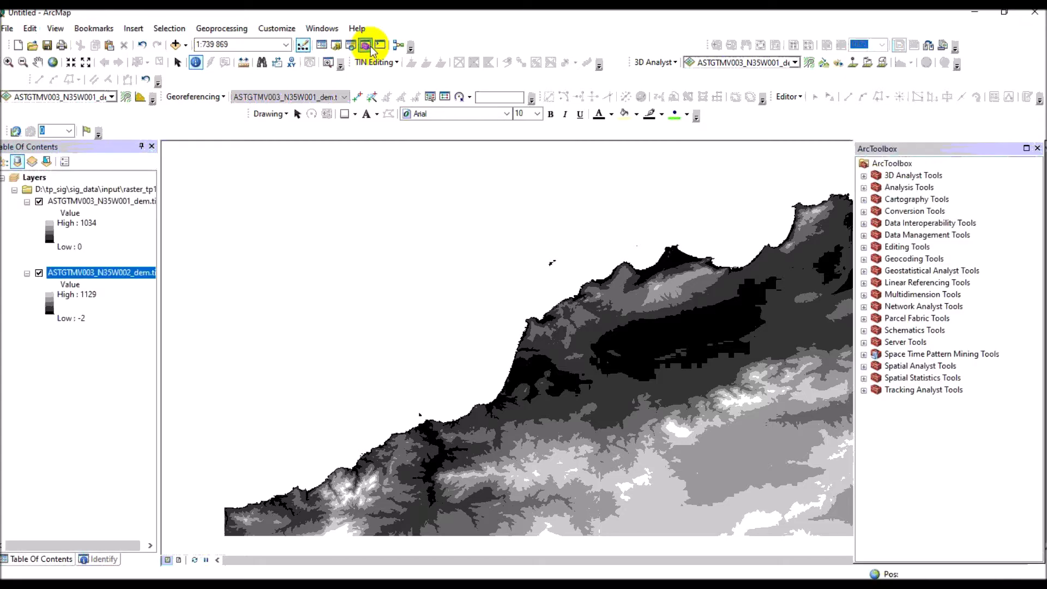
pyautogui.click(865, 237)
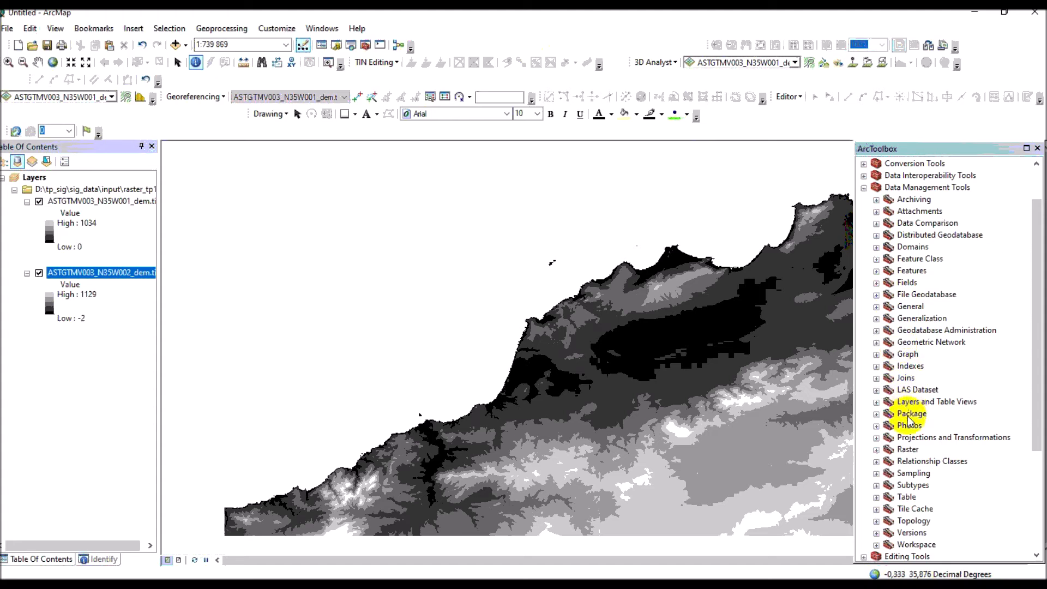
pyautogui.click(876, 449)
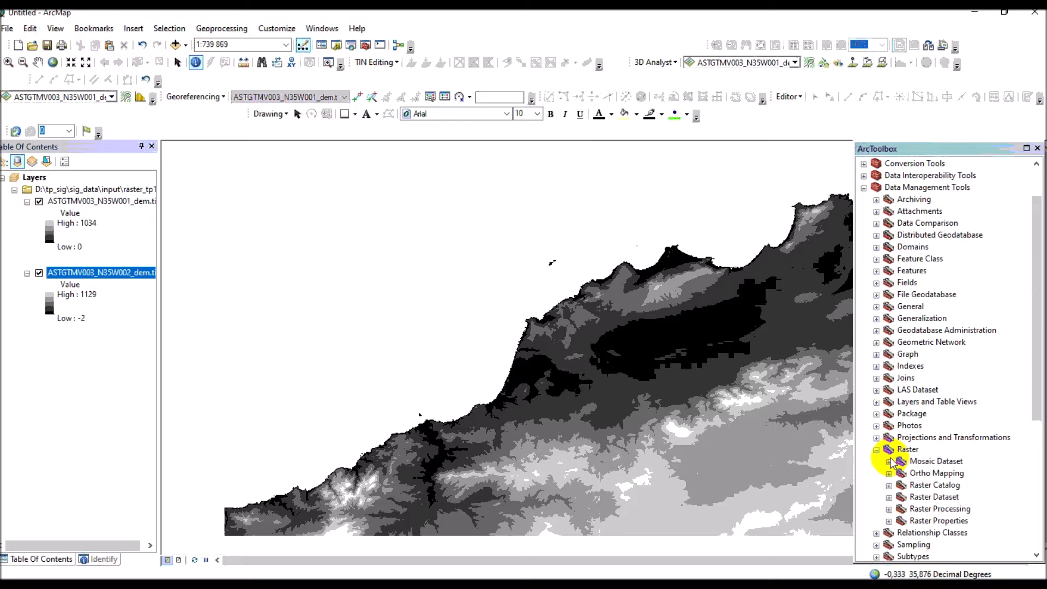
pyautogui.click(890, 462)
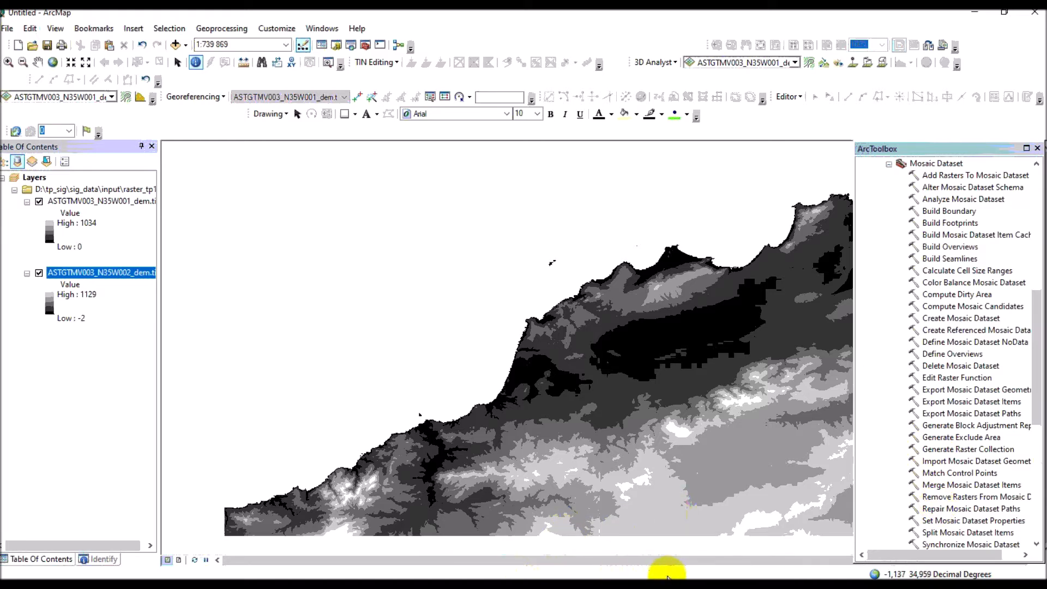
# Switch to the Word document TD2_sig.docx, read the tool path for creating a mosaic, and return to ArcMap
pyautogui.moveTo(604, 588); pyautogui.dragTo(478, 588)
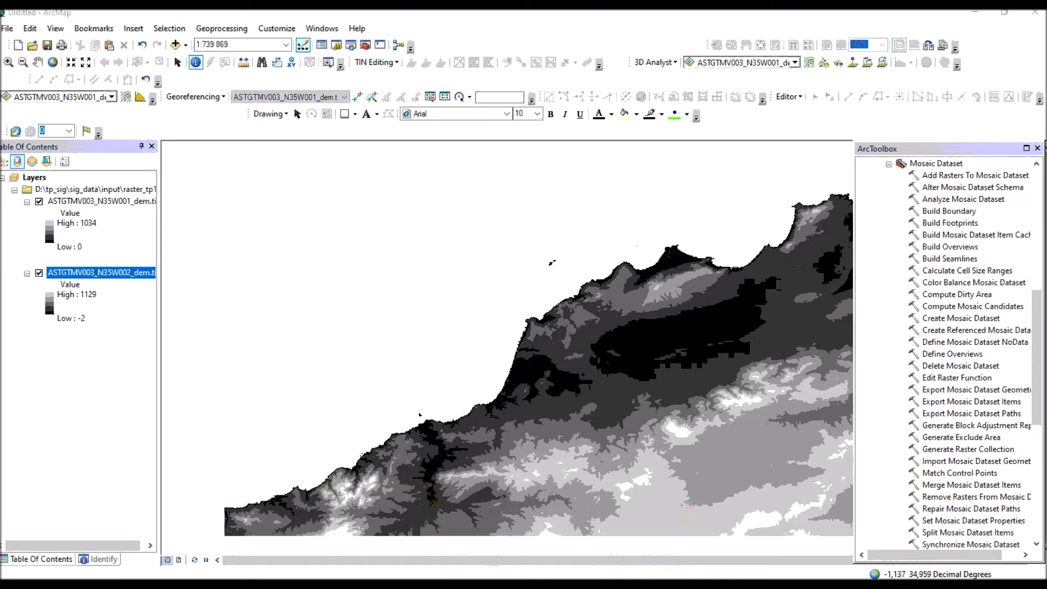
pyautogui.moveTo(338, 588)
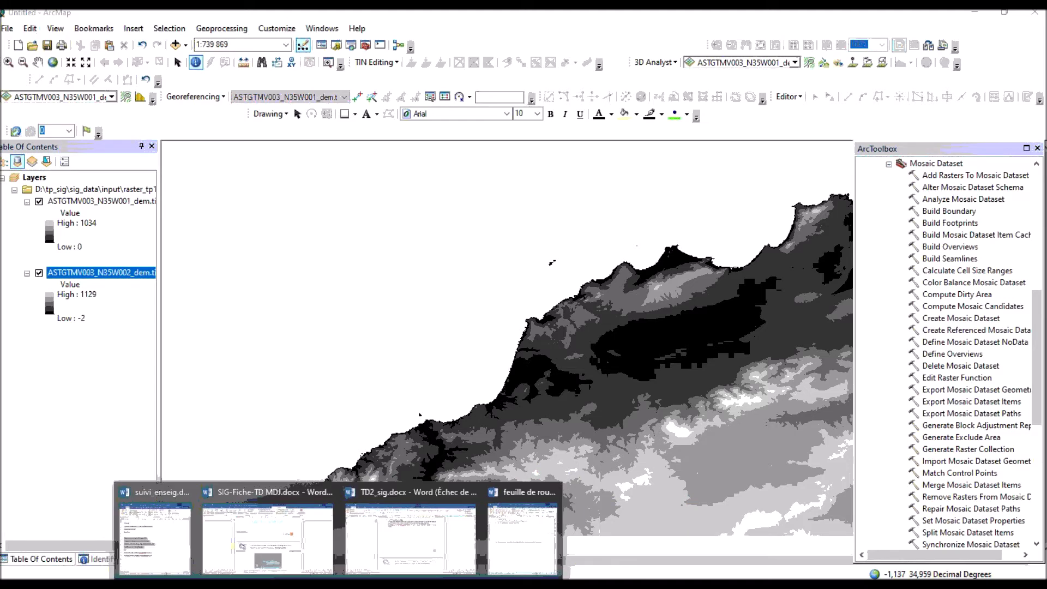
pyautogui.click(379, 543)
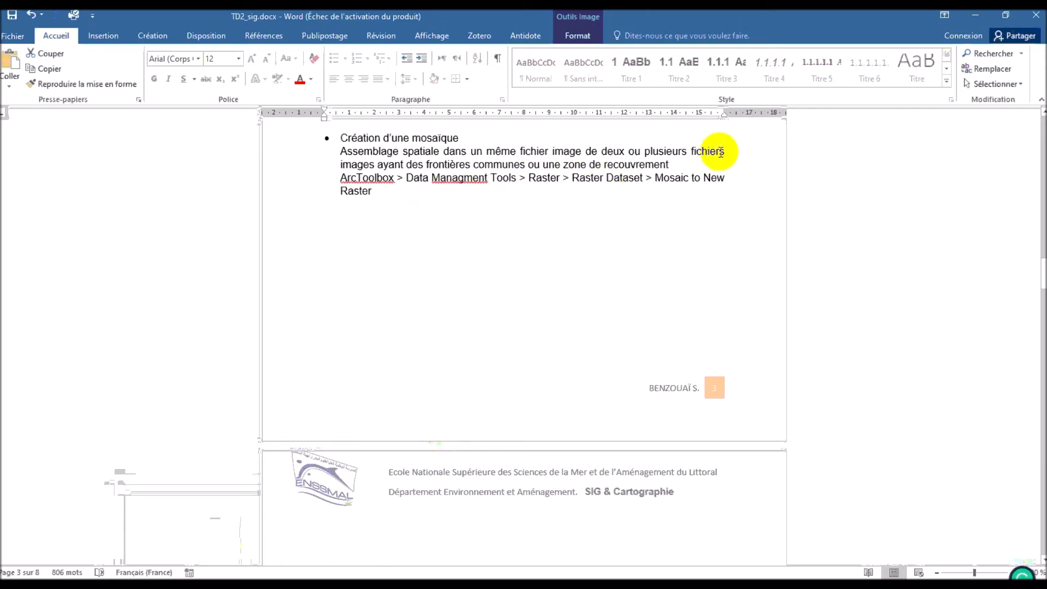
pyautogui.click(975, 20)
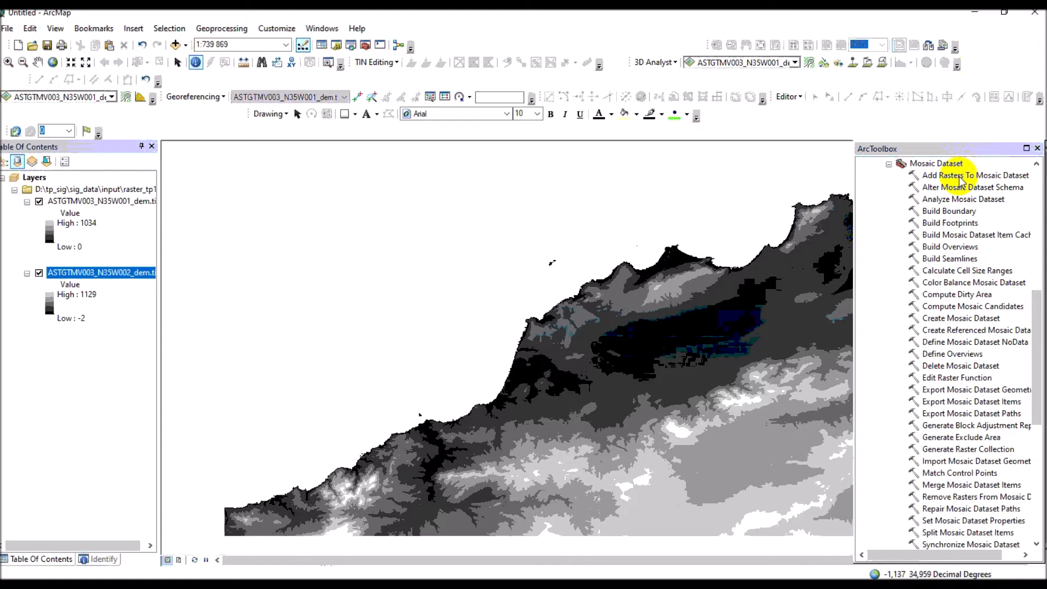
# Collapse the Mosaic Dataset toolset and open the Mosaic To New Raster tool from the Raster Dataset toolset
pyautogui.moveTo(1035, 313); pyautogui.dragTo(1039, 295)
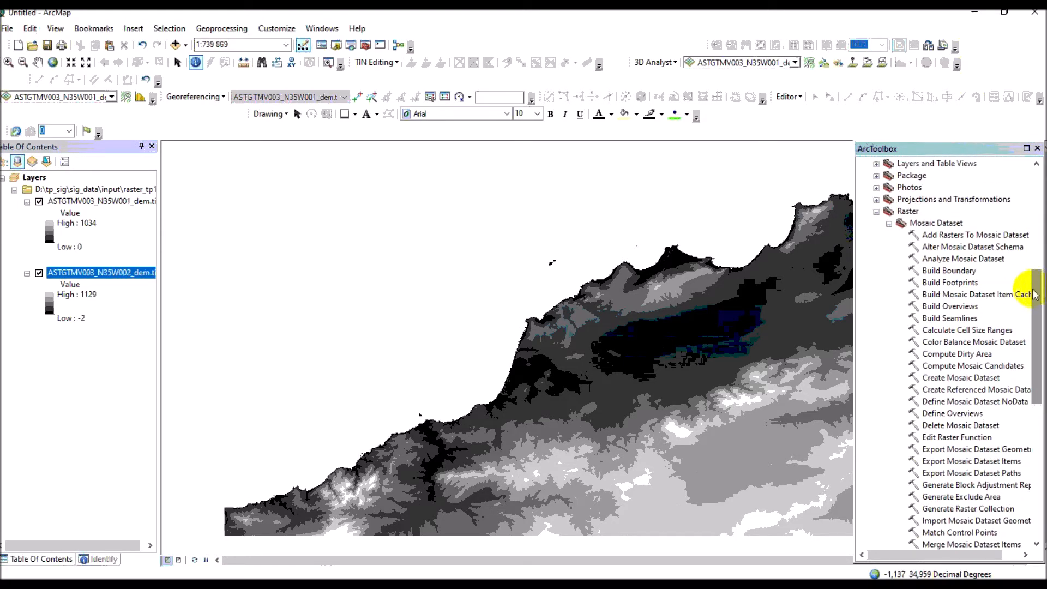
pyautogui.click(889, 224)
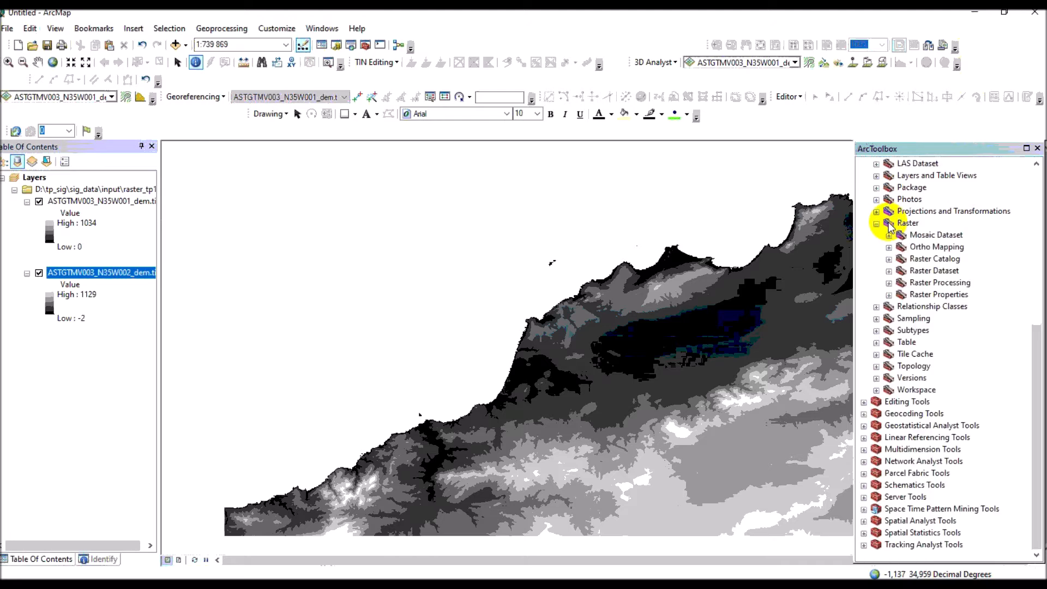
pyautogui.click(890, 271)
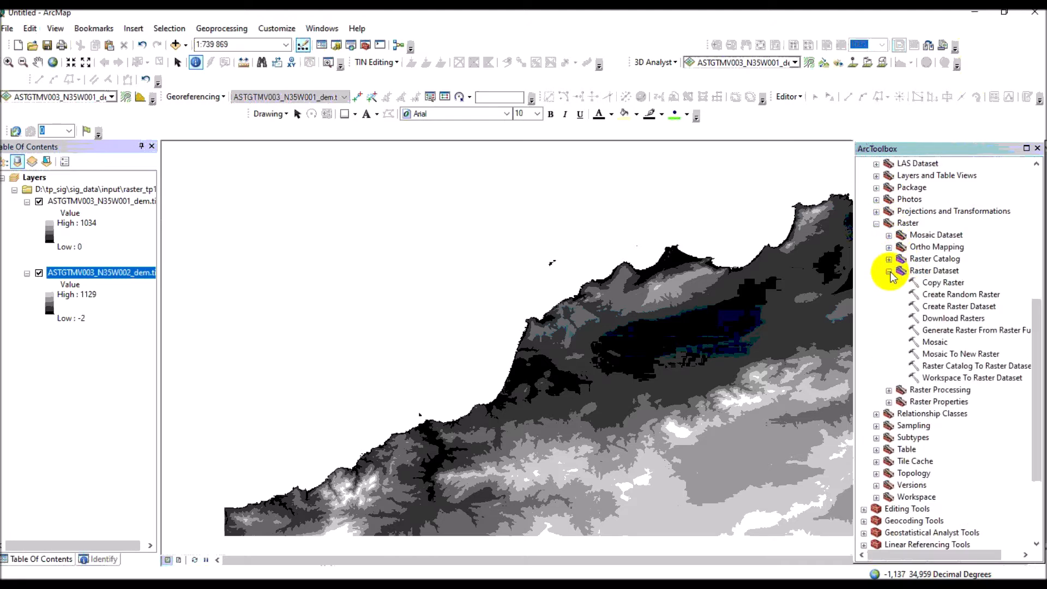
pyautogui.doubleClick(942, 353)
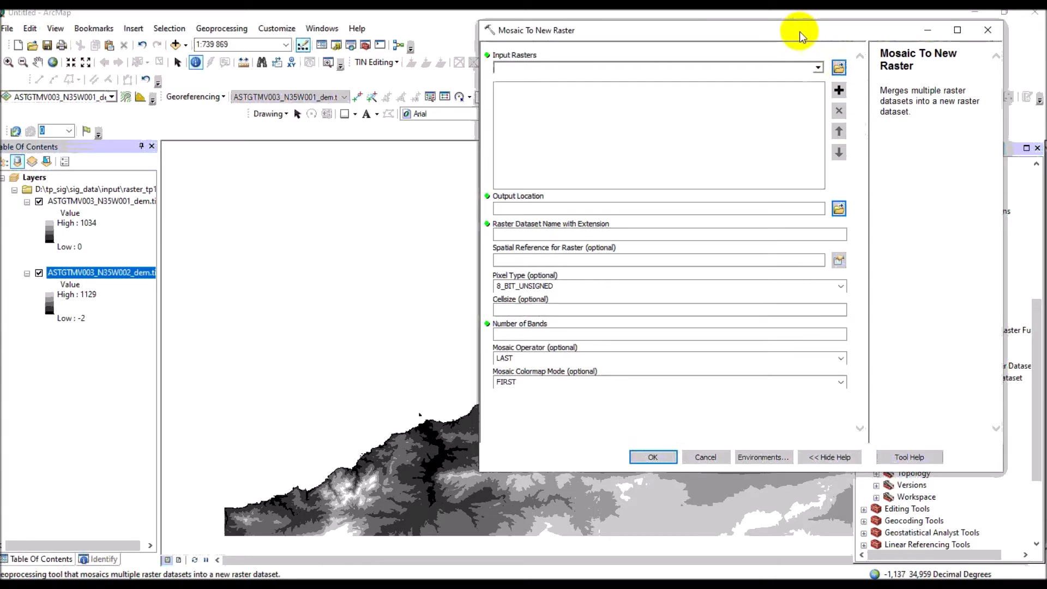
pyautogui.moveTo(800, 33); pyautogui.dragTo(740, 96)
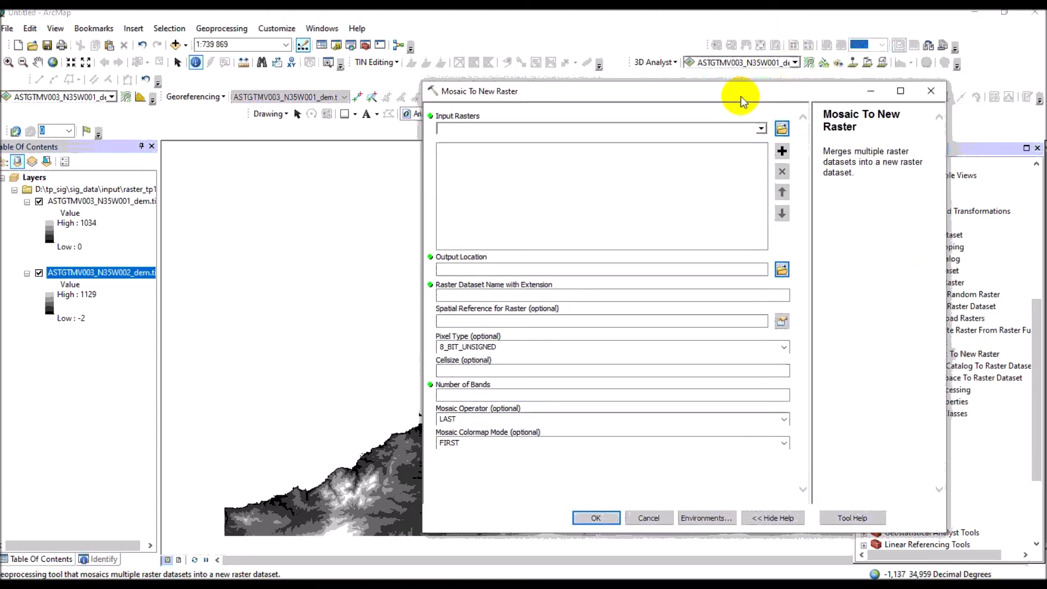
# Add ASTGTMV003_N35W001_dem.tif and ASTGTMV003_N35W002_dem.tif as the input rasters of the mosaic
pyautogui.click(761, 129)
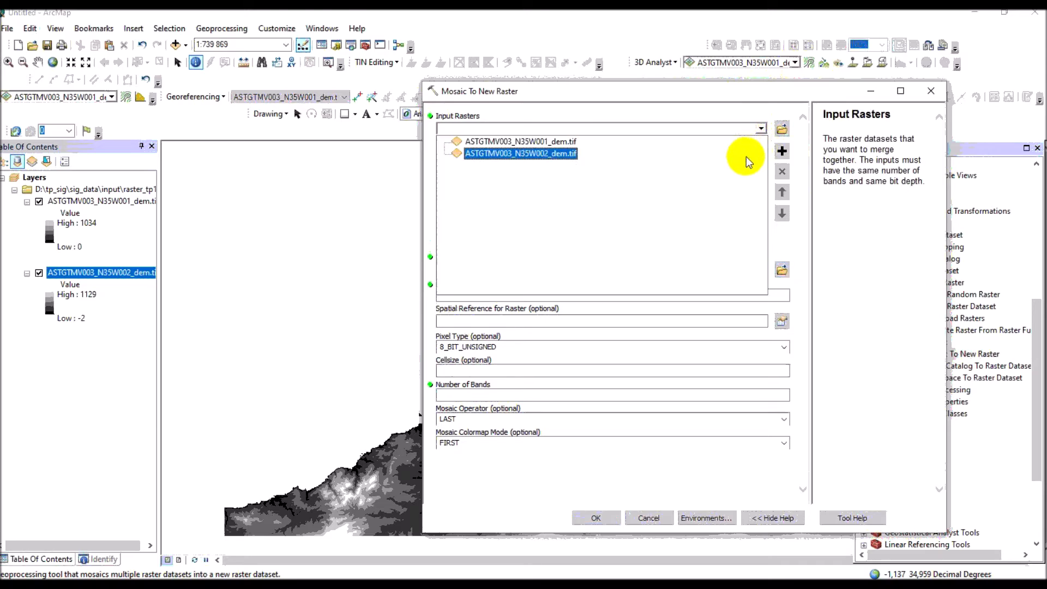
pyautogui.click(715, 144)
pyautogui.click(759, 130)
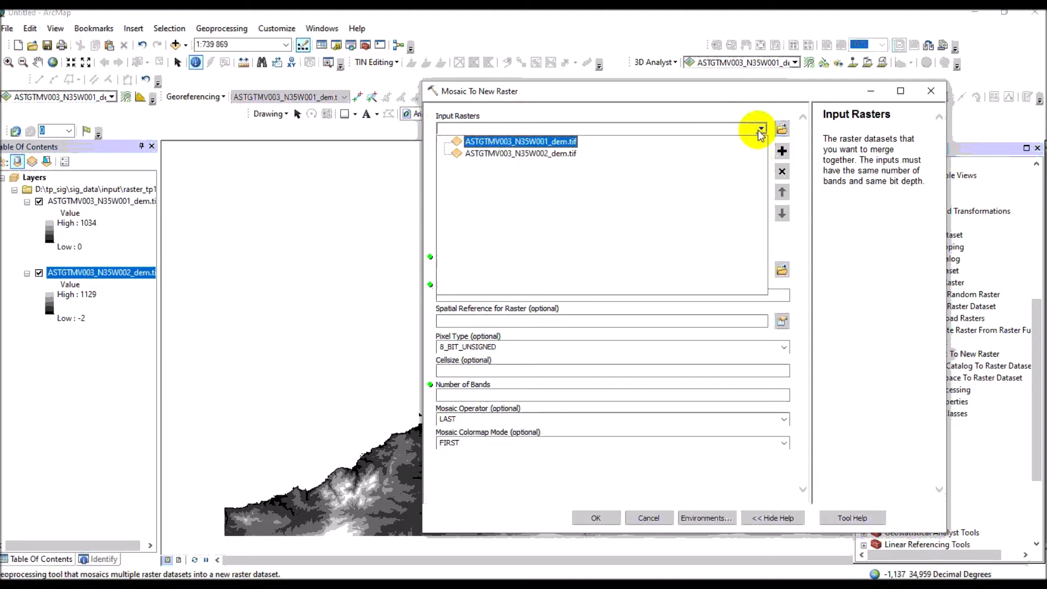
pyautogui.click(752, 153)
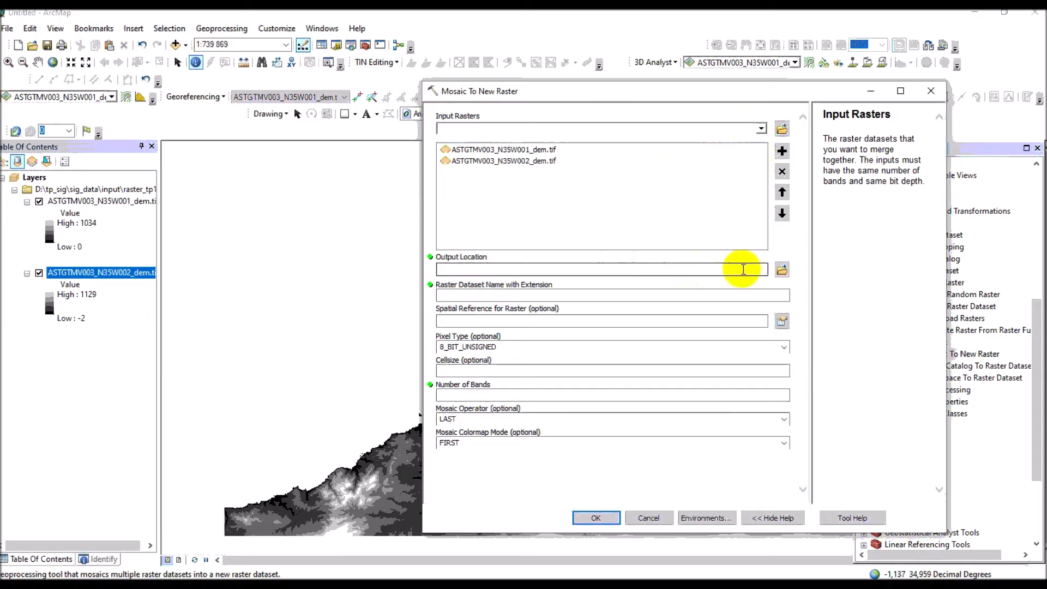
# Set the mosaic's output location to D:\tp_sig\sig_data\output and name the raster dataset aster_dem_mos
pyautogui.click(779, 269)
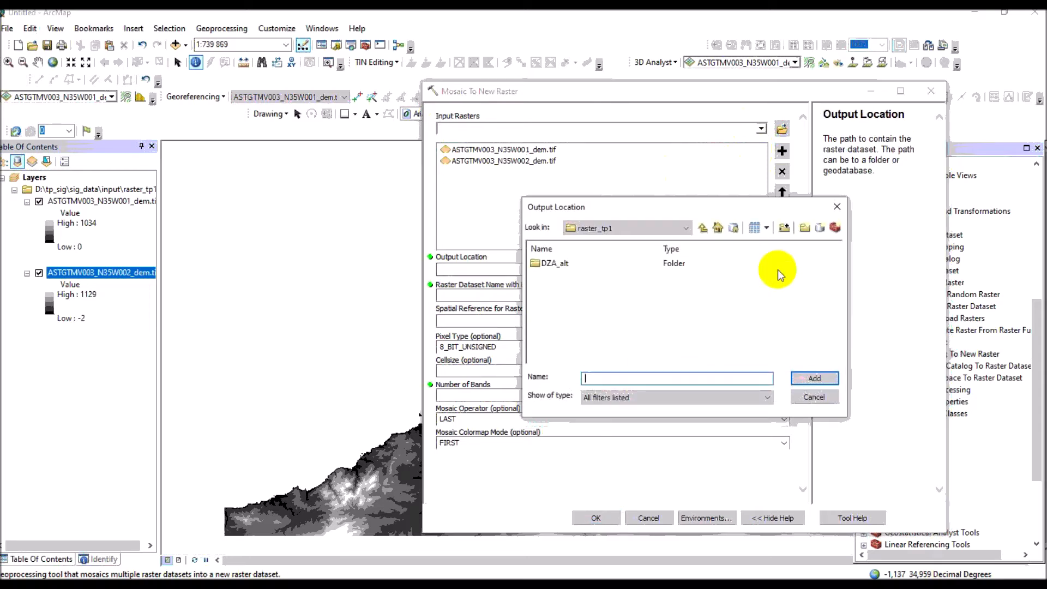
pyautogui.click(686, 228)
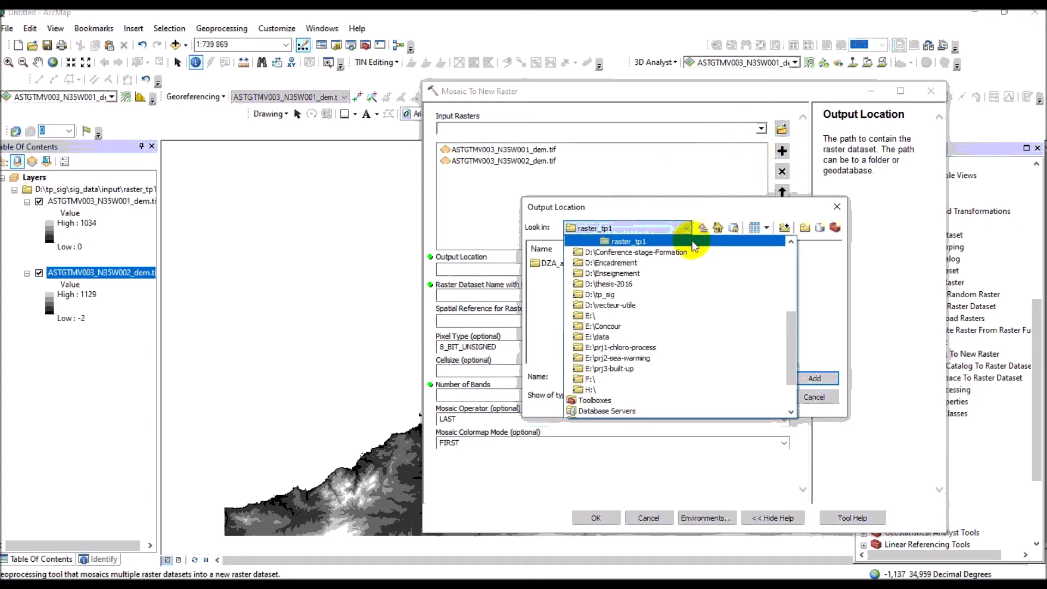
pyautogui.click(703, 228)
pyautogui.click(705, 229)
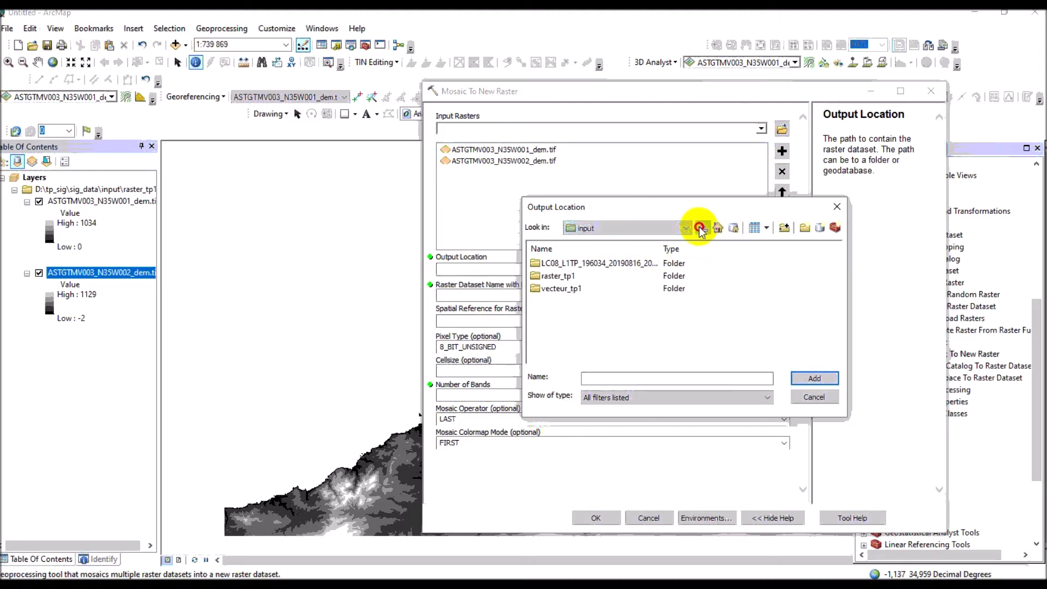
pyautogui.click(703, 229)
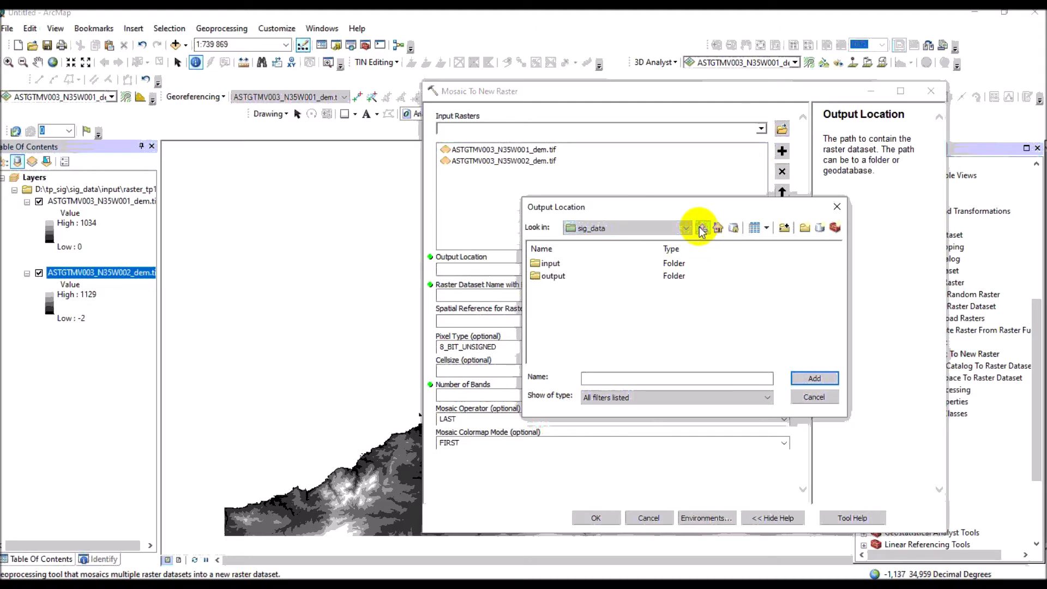
pyautogui.click(548, 278)
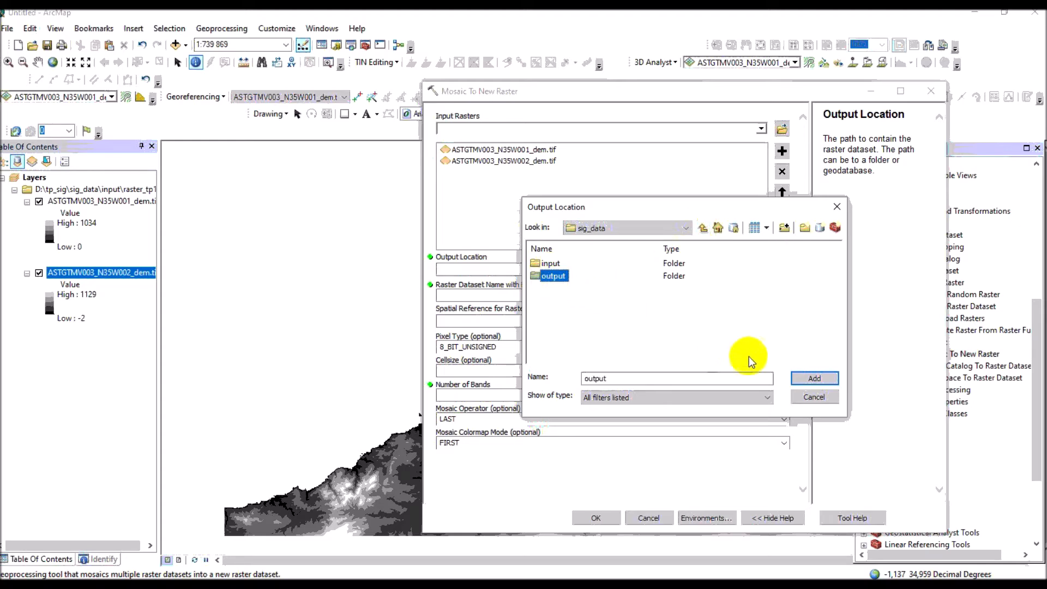
pyautogui.click(816, 378)
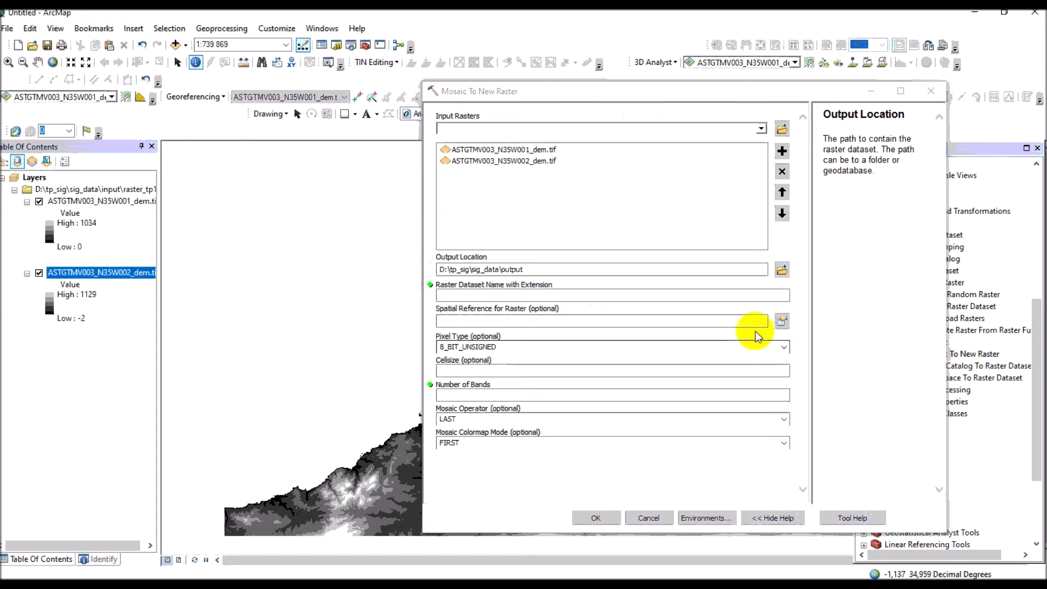
pyautogui.click(714, 294)
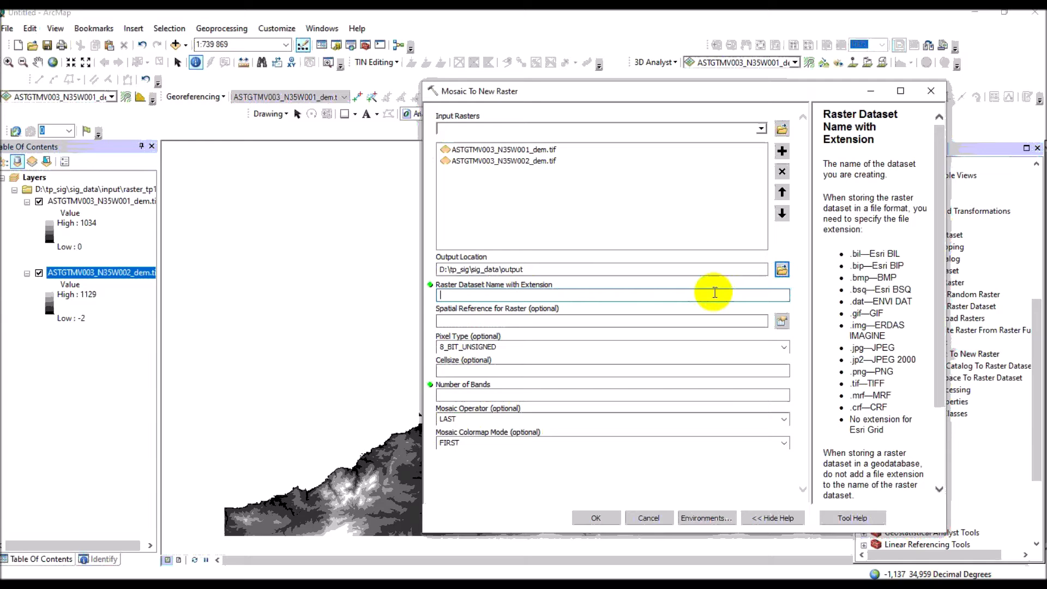
pyautogui.write('aster_dem_mos')
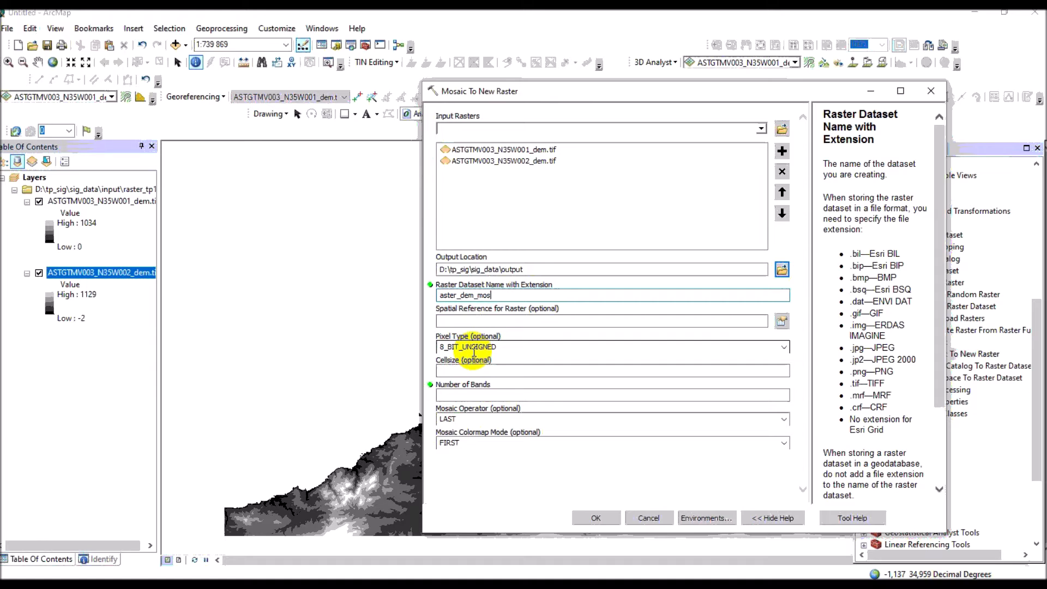
# Check the number of bands, pixel type and pixel depth of ASTGTMV003_N35W002_dem.tif in its layer source properties
pyautogui.rightClick(117, 274)
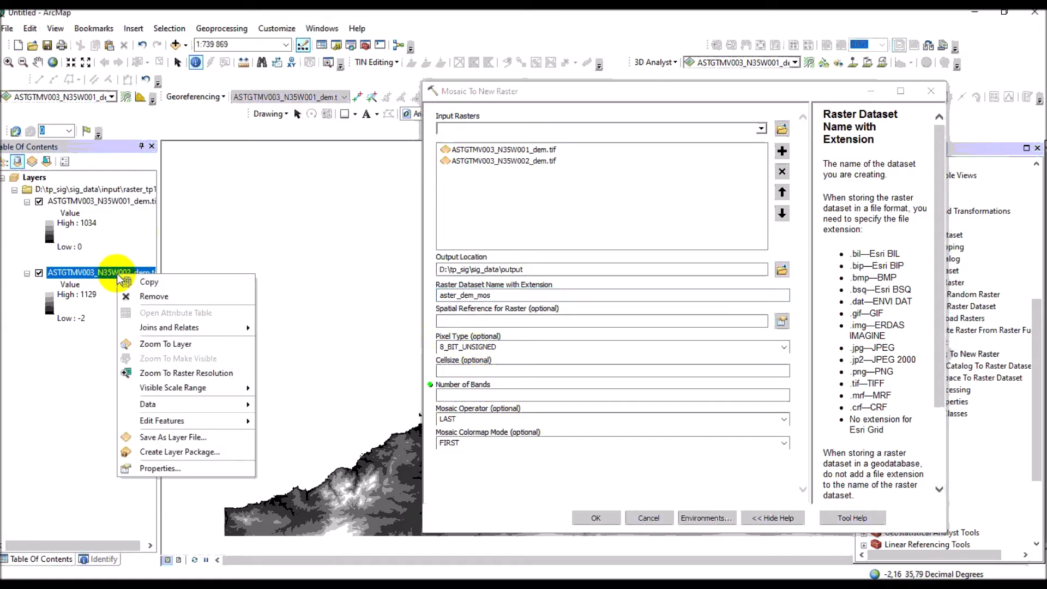
pyautogui.click(159, 470)
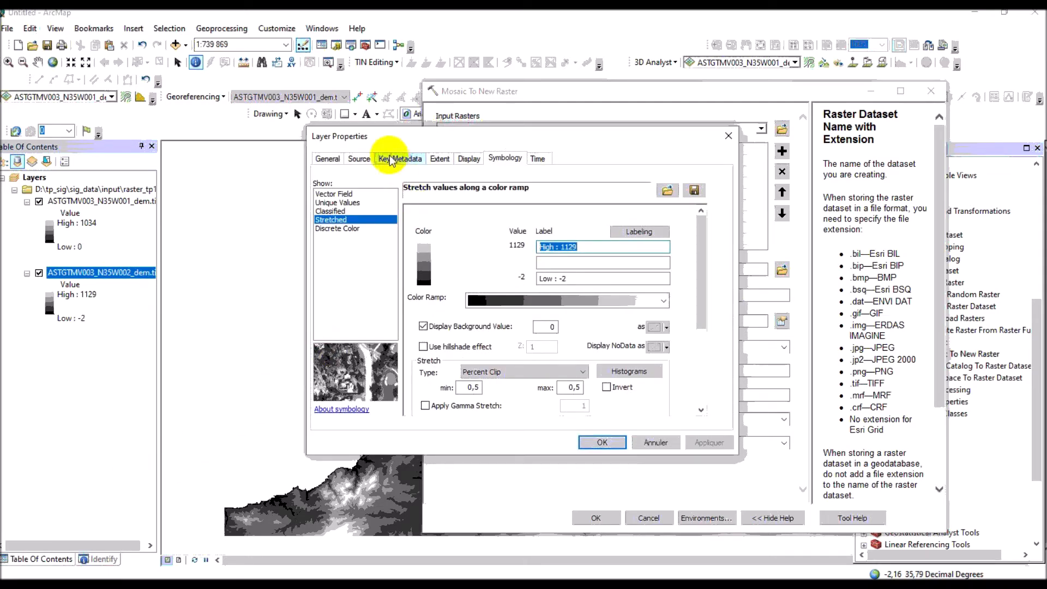
pyautogui.click(358, 159)
pyautogui.click(326, 160)
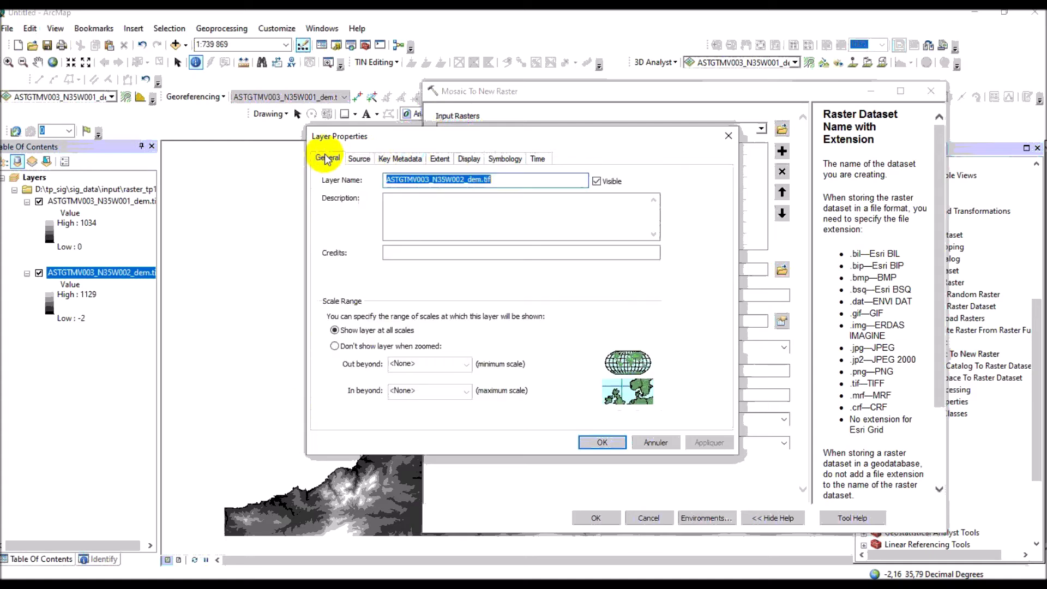
pyautogui.click(358, 157)
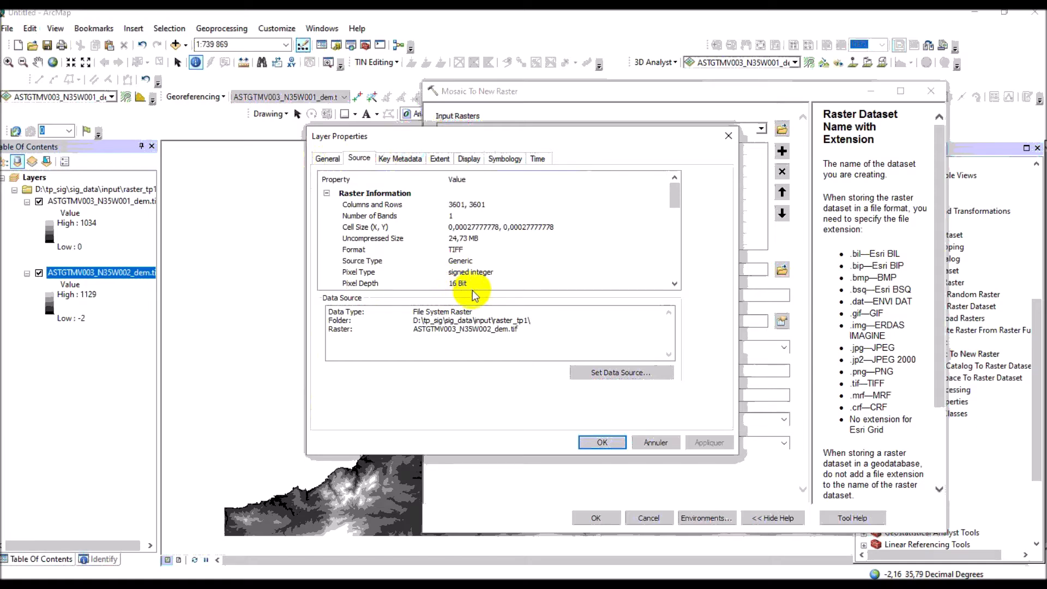
pyautogui.click(648, 445)
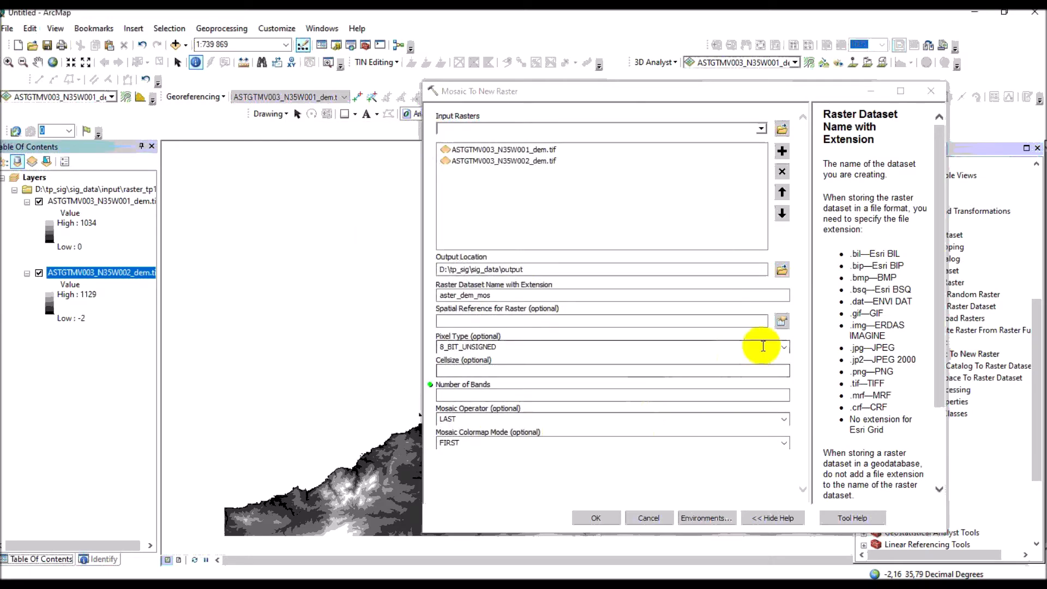
# Set the mosaic's pixel type to 16_BIT_UNSIGNED and its number of bands to 1
pyautogui.click(783, 348)
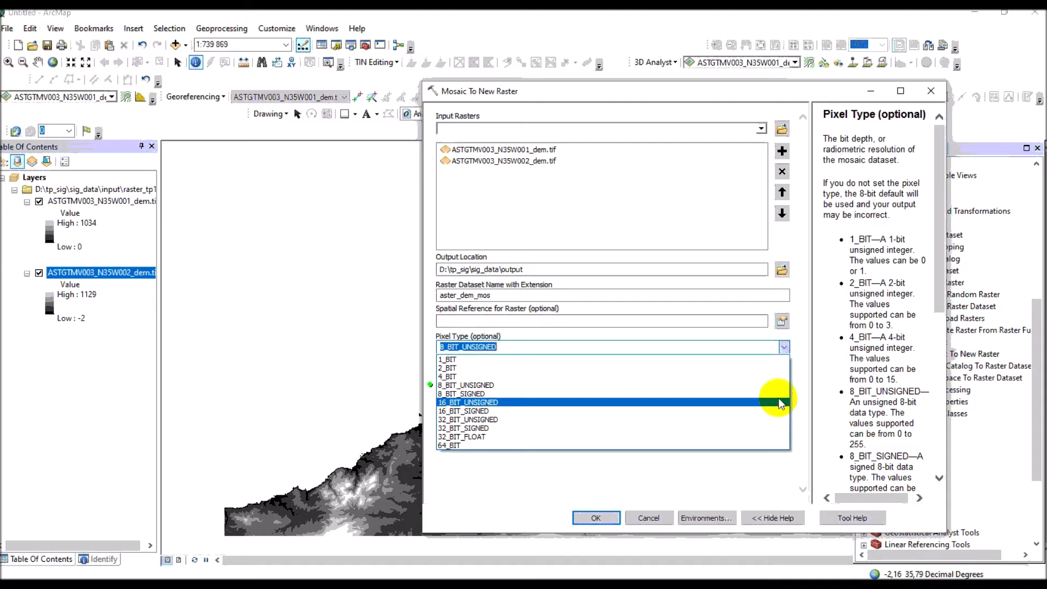
pyautogui.click(777, 402)
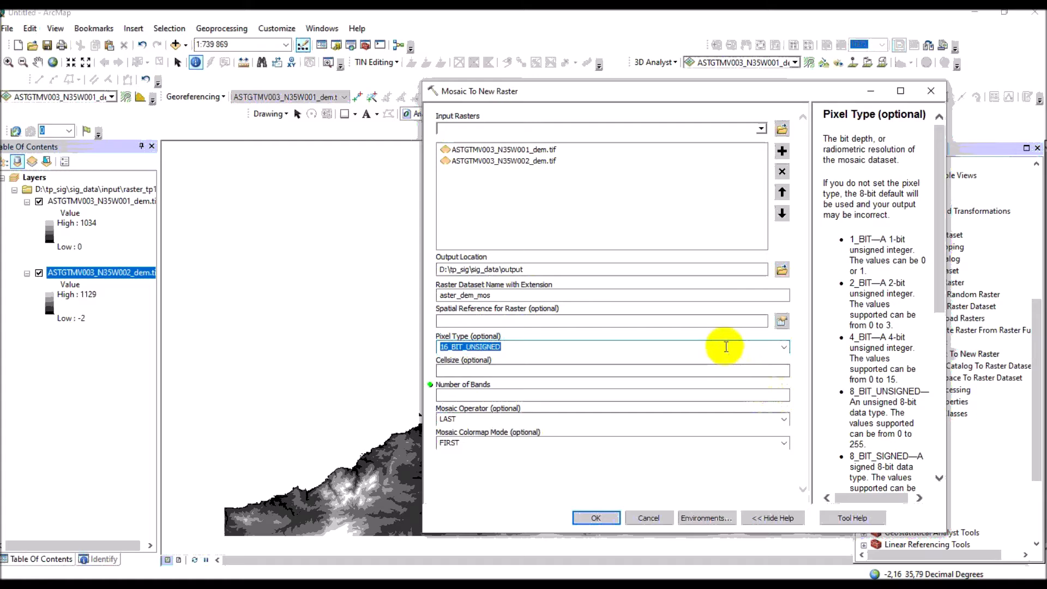
pyautogui.click(754, 394)
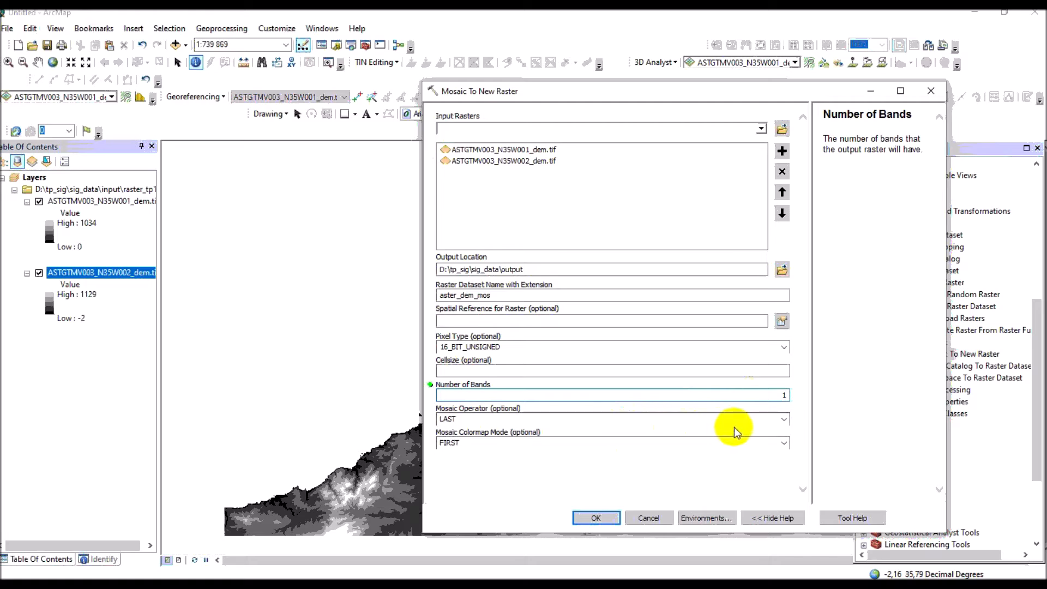
# Keep LAST as the mosaic operator and FIRST as the colormap mode, and run Mosaic To New Raster
pyautogui.click(784, 419)
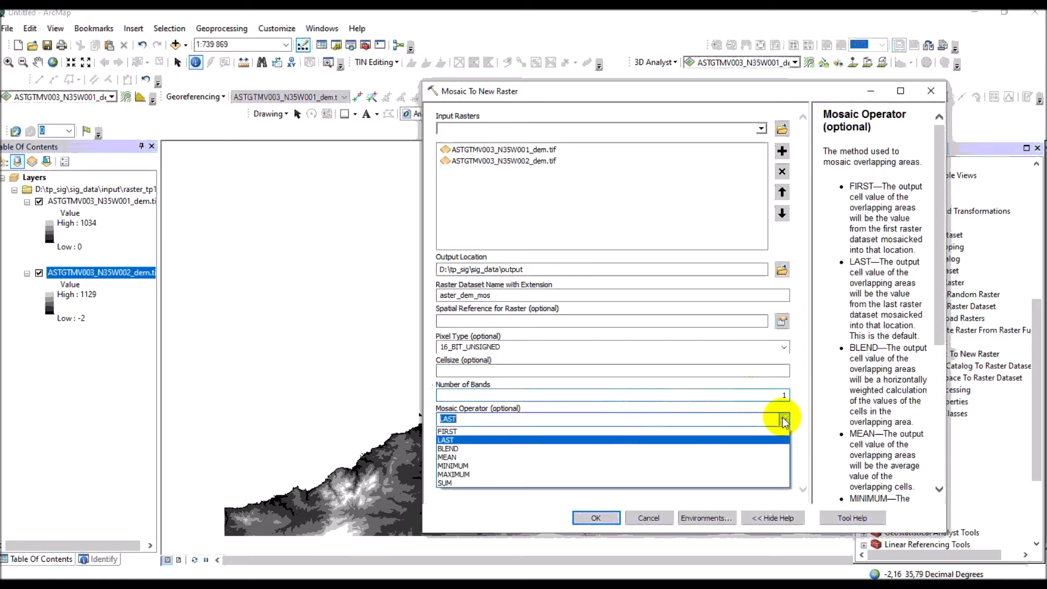
pyautogui.click(784, 419)
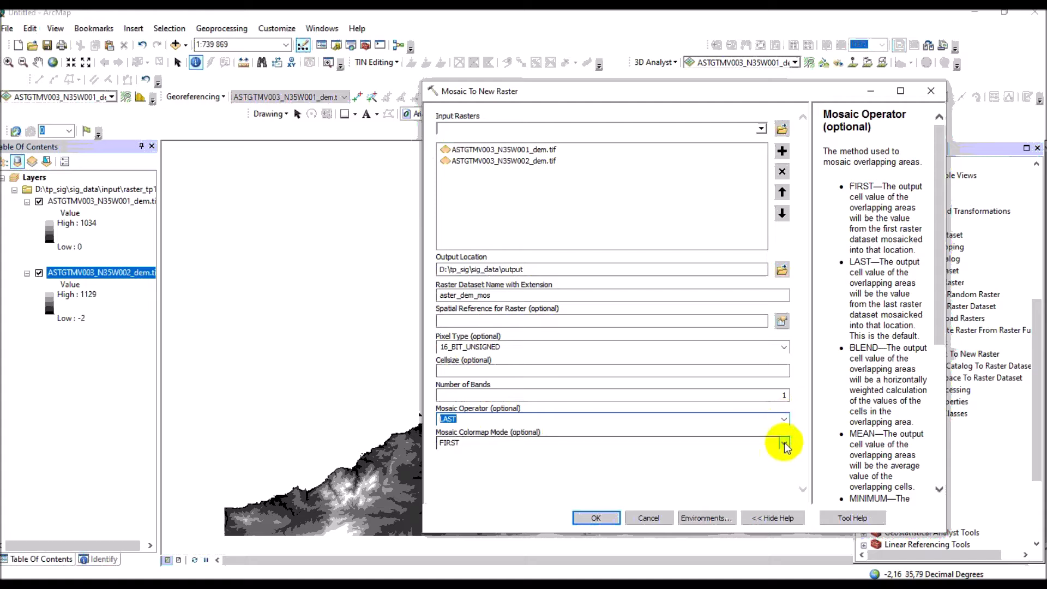
pyautogui.click(748, 448)
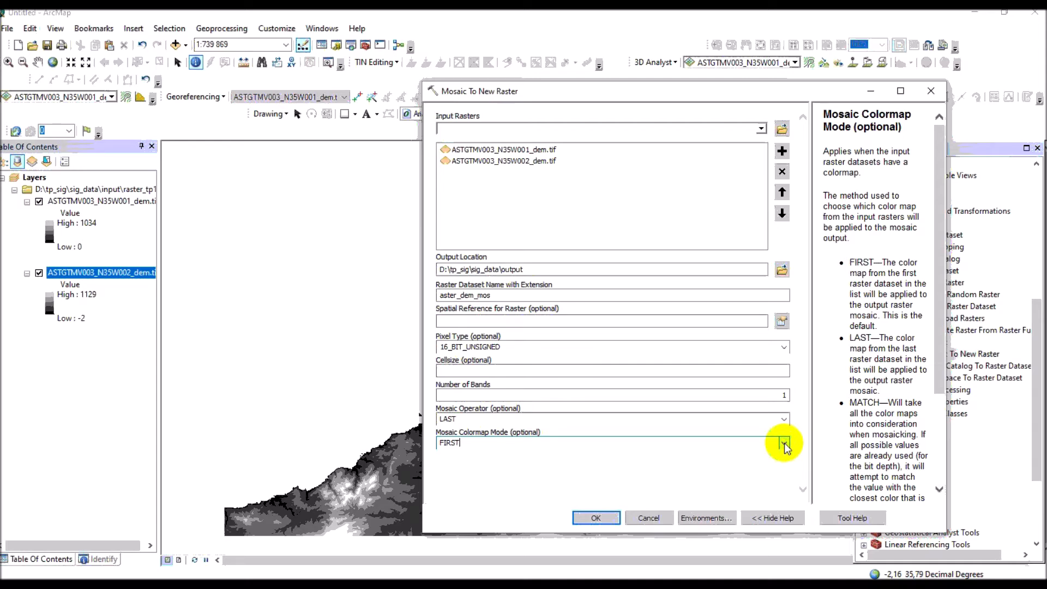
pyautogui.click(597, 517)
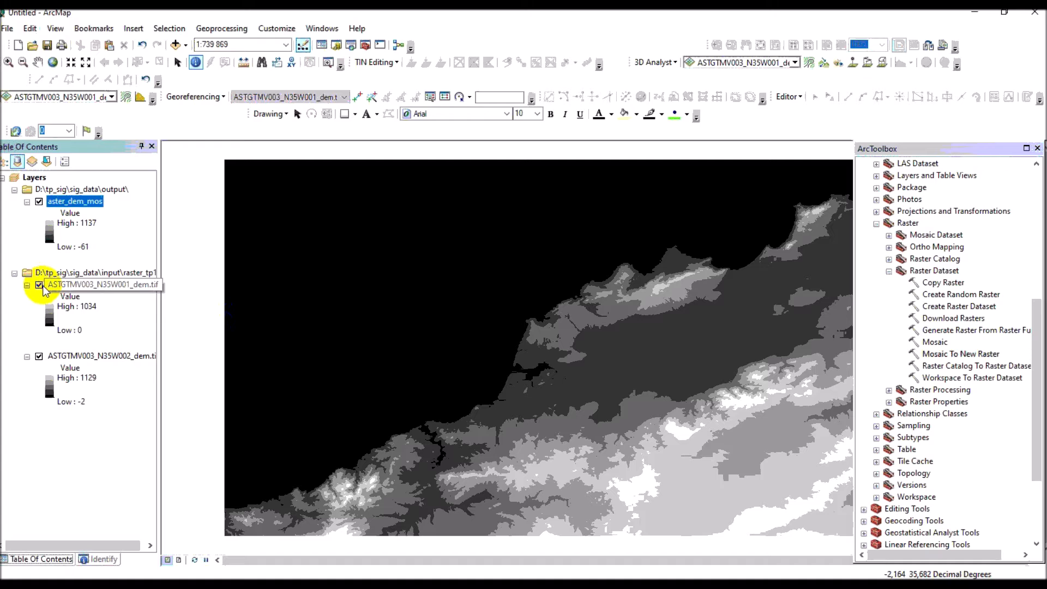
# Compare the new mosaic with the source tiles by toggling layer visibility, leaving only aster_dem_mos displayed
pyautogui.click(48, 228)
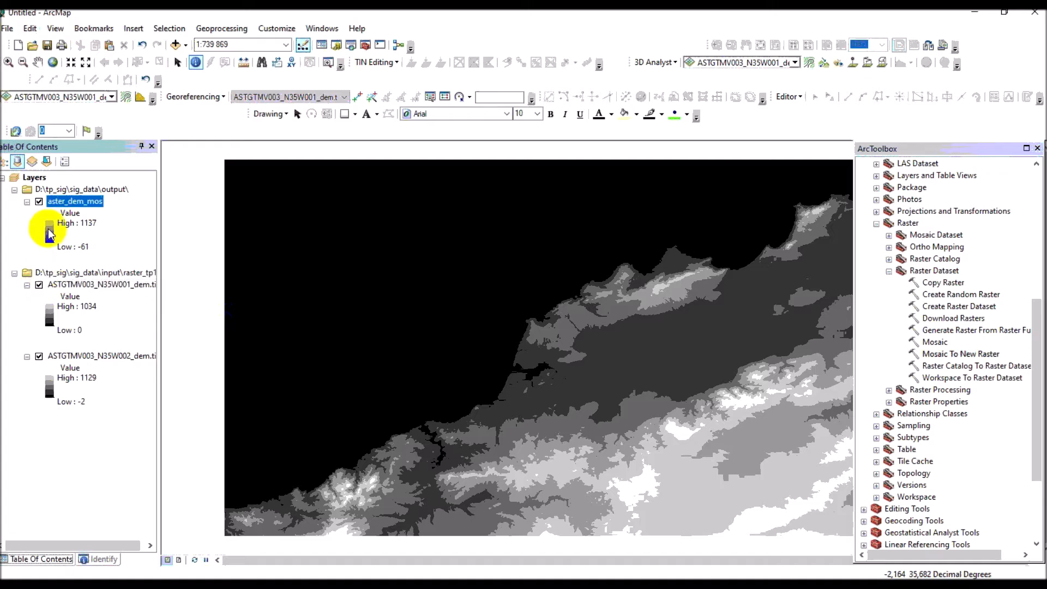
pyautogui.click(38, 202)
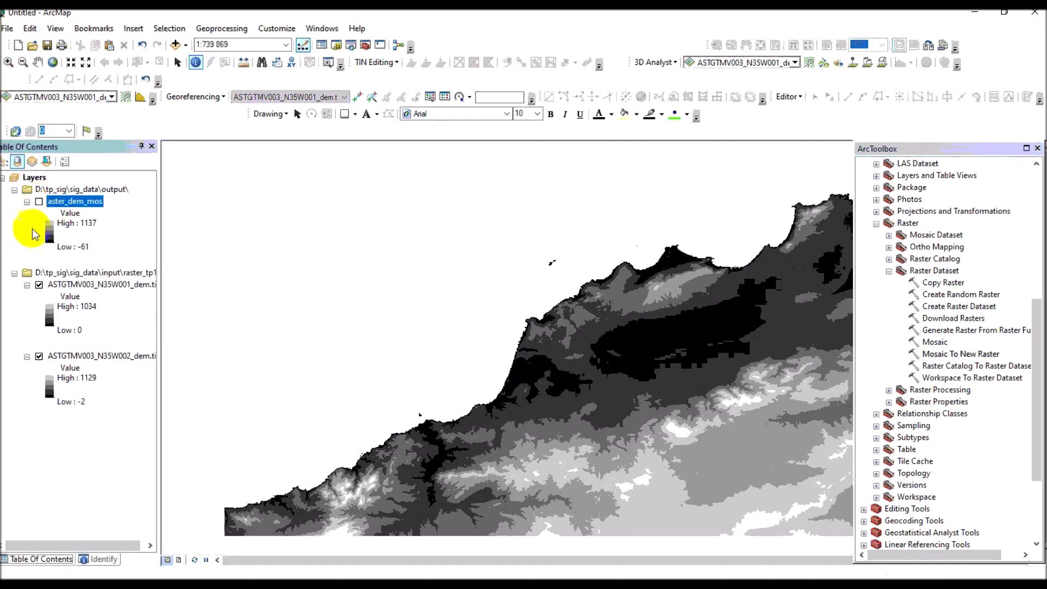
pyautogui.click(38, 285)
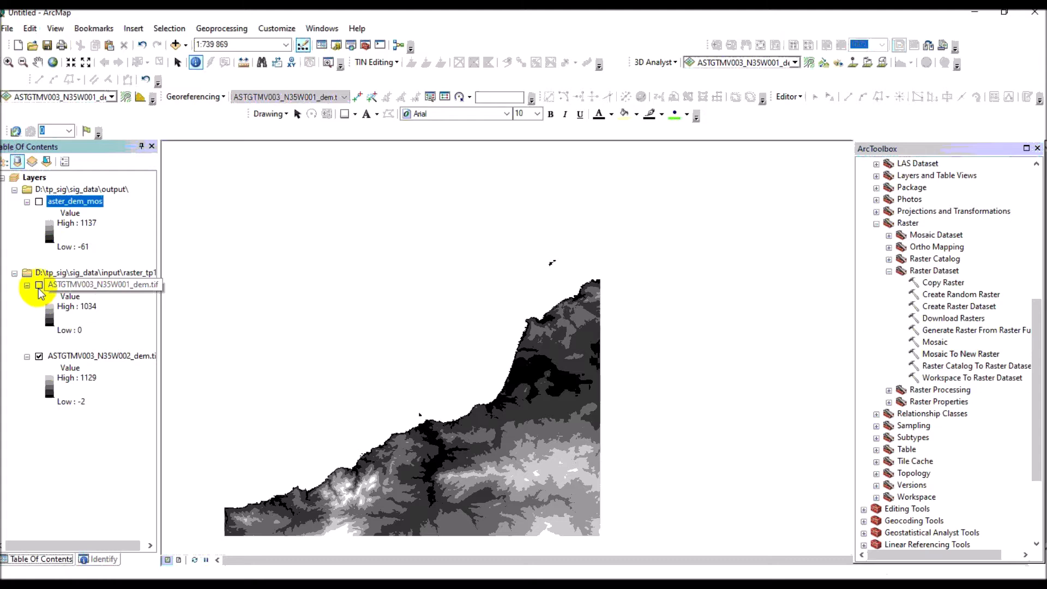
pyautogui.click(39, 286)
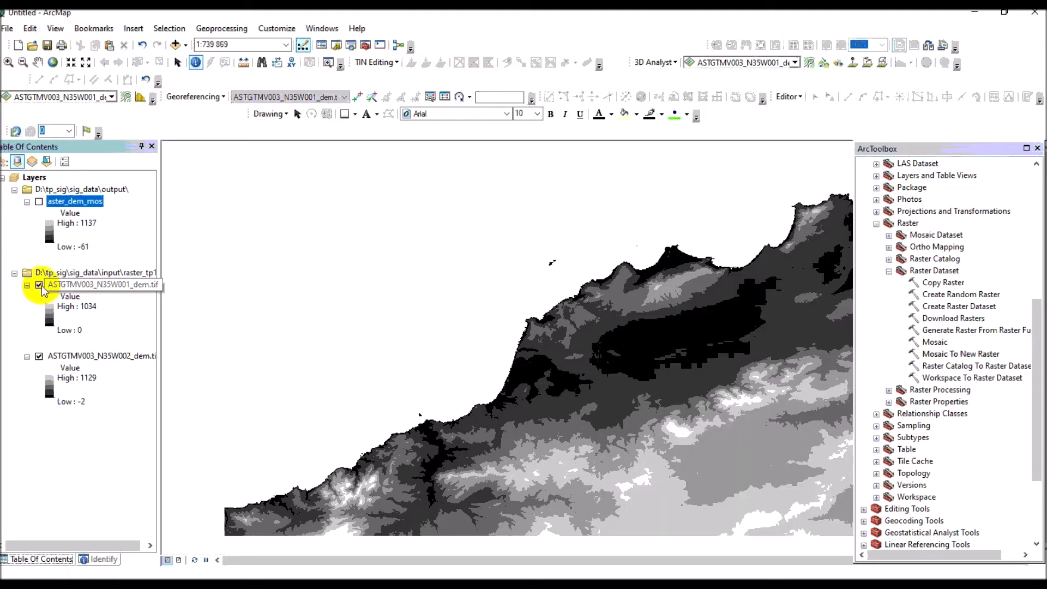
pyautogui.click(39, 285)
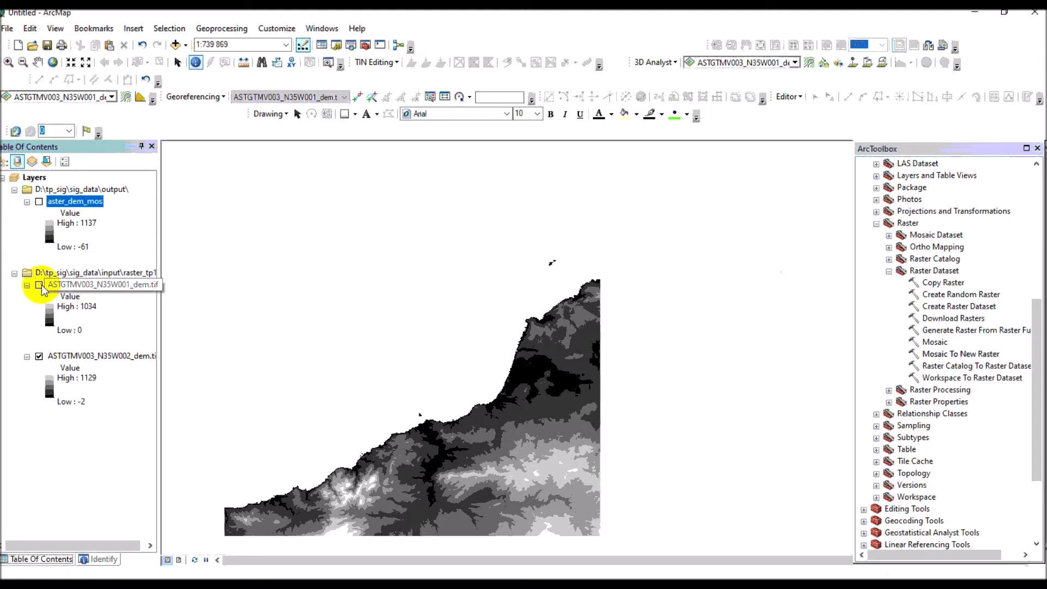
pyautogui.click(39, 356)
pyautogui.click(39, 202)
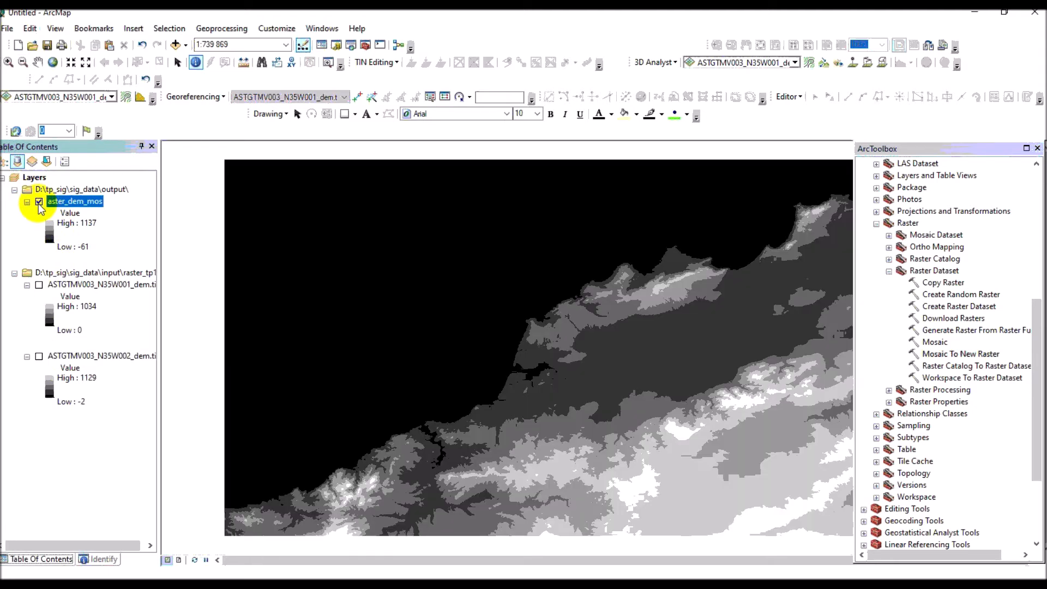
# In the aster_dem_mos symbology, display background value 0 as No Color and apply the change
pyautogui.rightClick(67, 205)
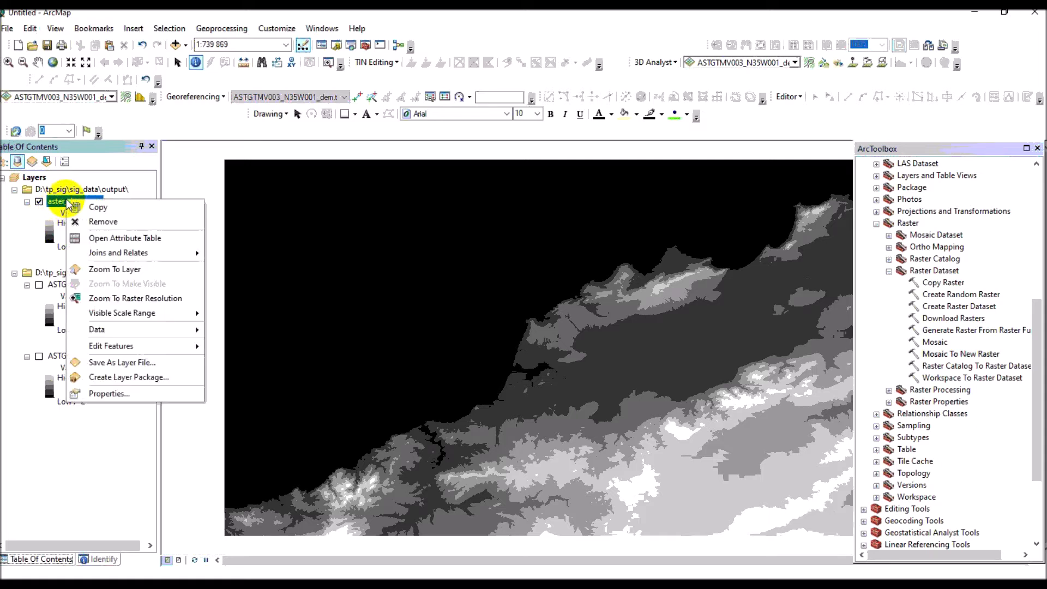
pyautogui.click(95, 393)
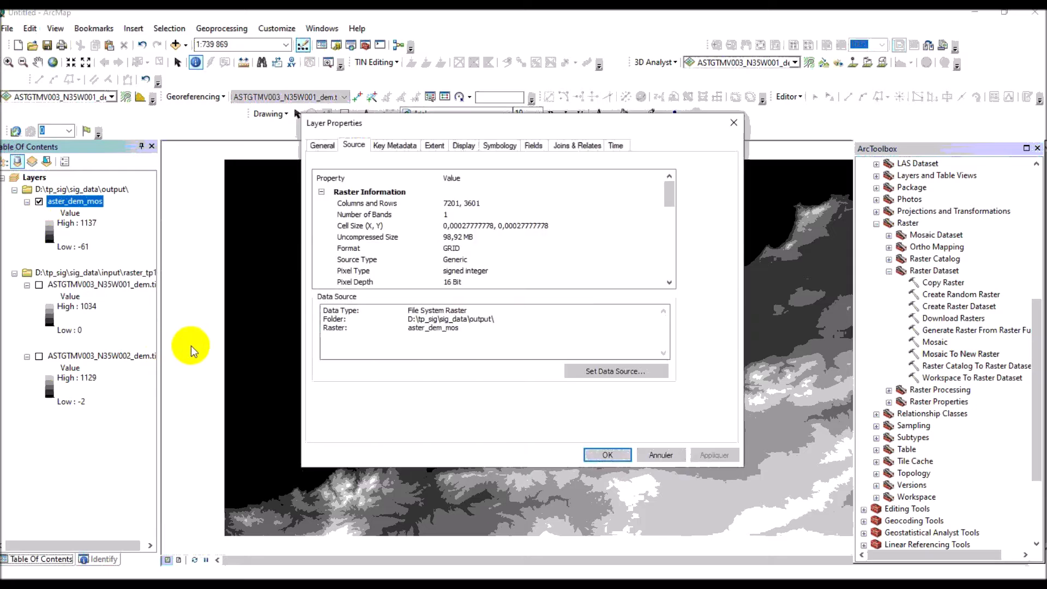
pyautogui.click(512, 150)
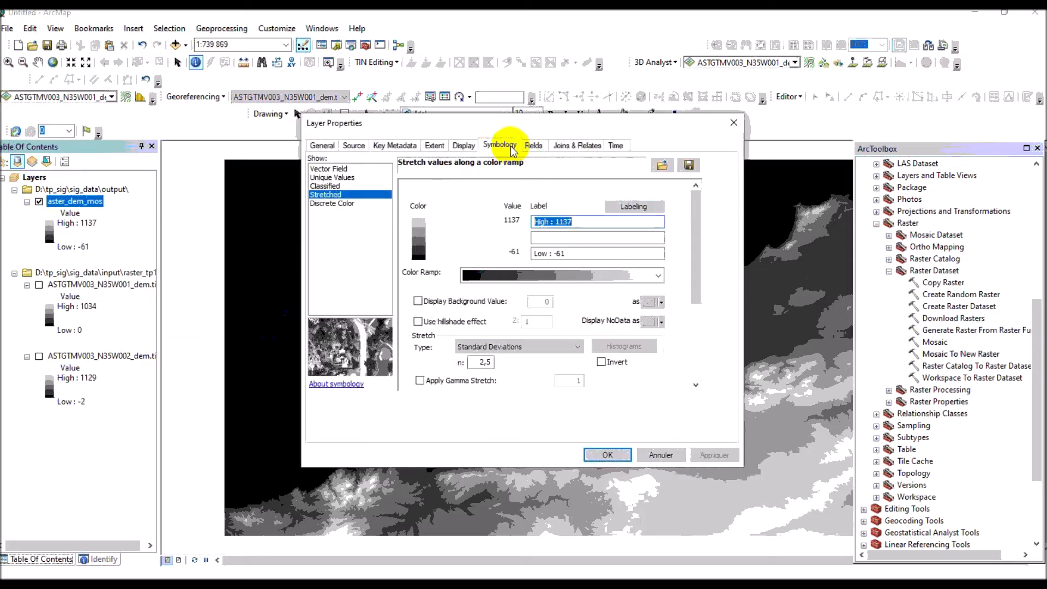
pyautogui.click(418, 302)
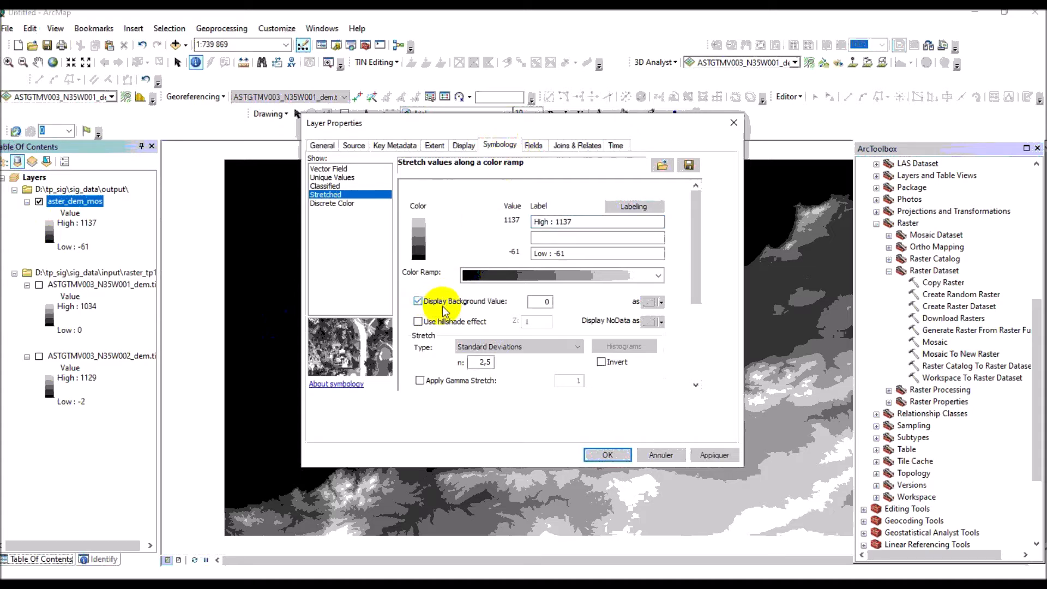
pyautogui.click(660, 303)
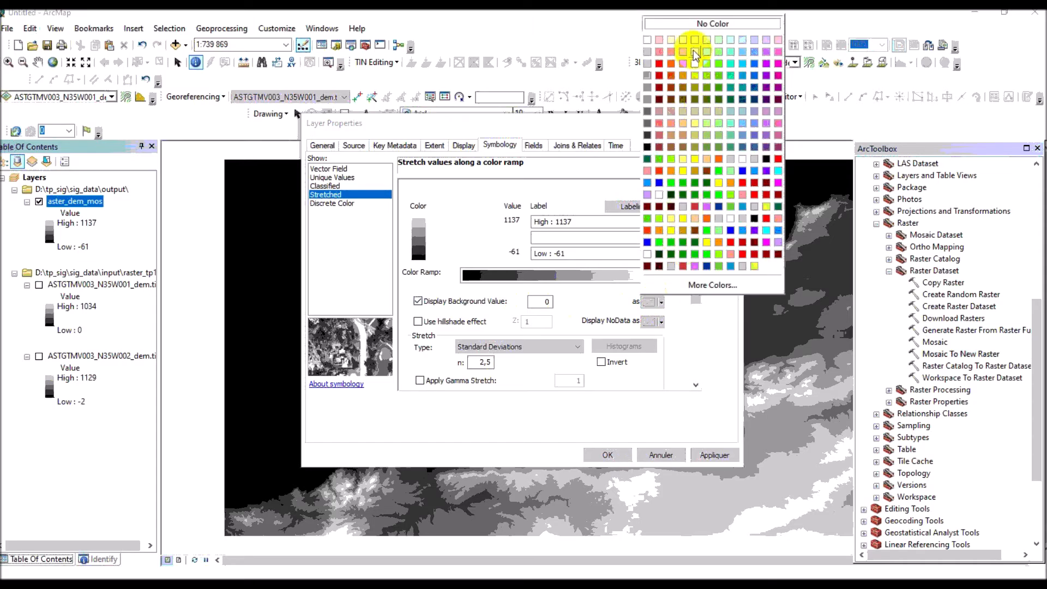
pyautogui.click(693, 27)
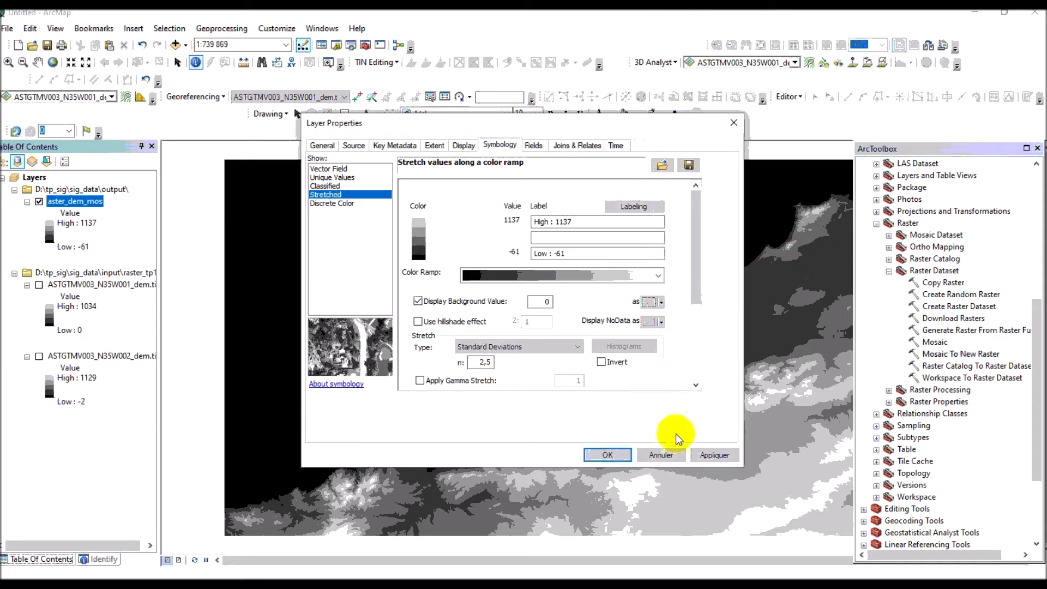
pyautogui.click(699, 456)
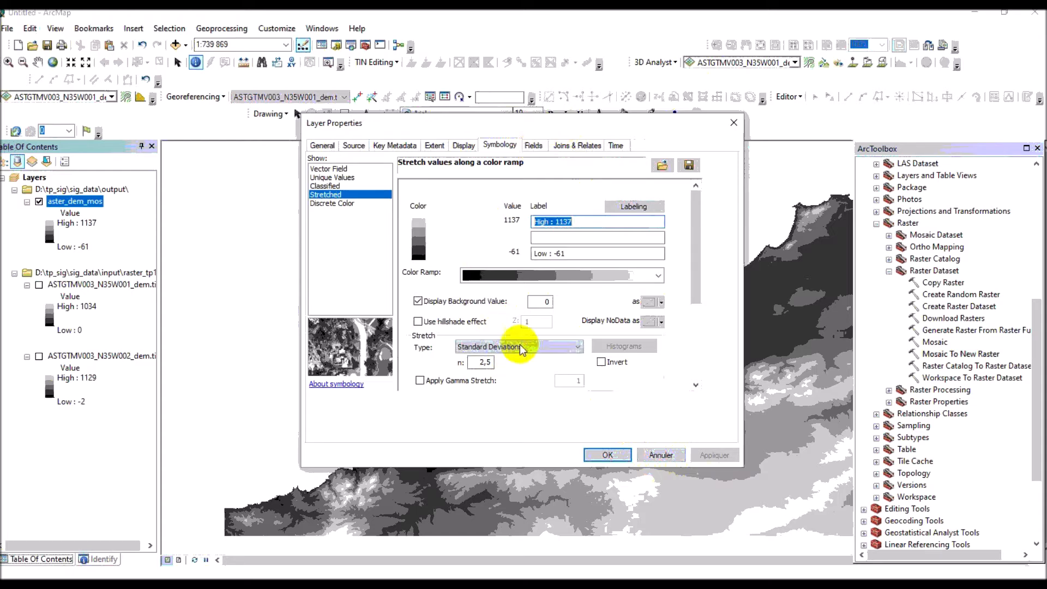
# Try the Histogram Specification stretch type on aster_dem_mos, with the properties dialog moved clear of the map
pyautogui.moveTo(533, 128); pyautogui.dragTo(304, 64)
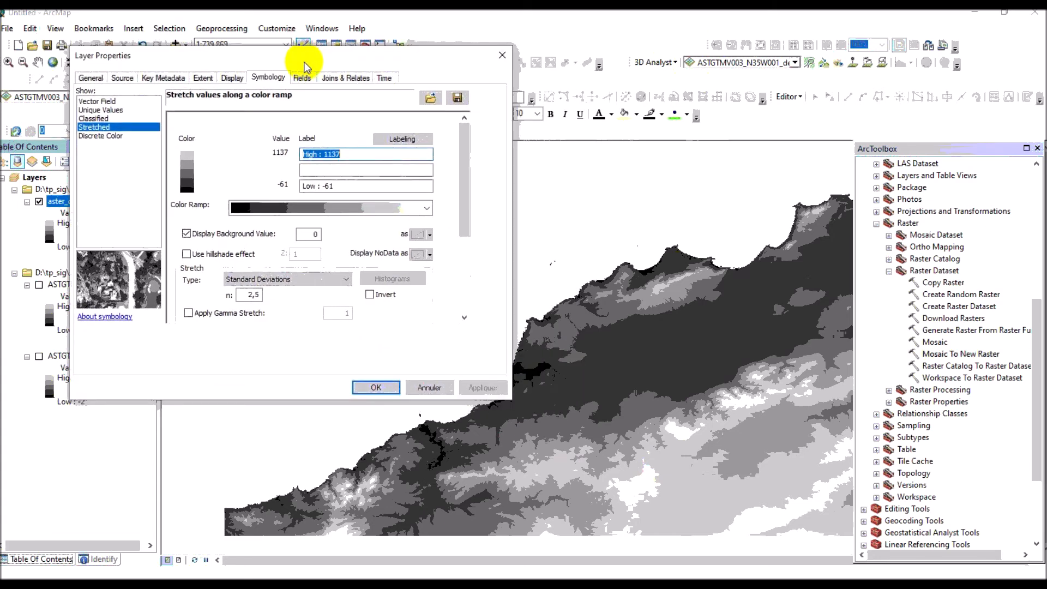
pyautogui.click(347, 279)
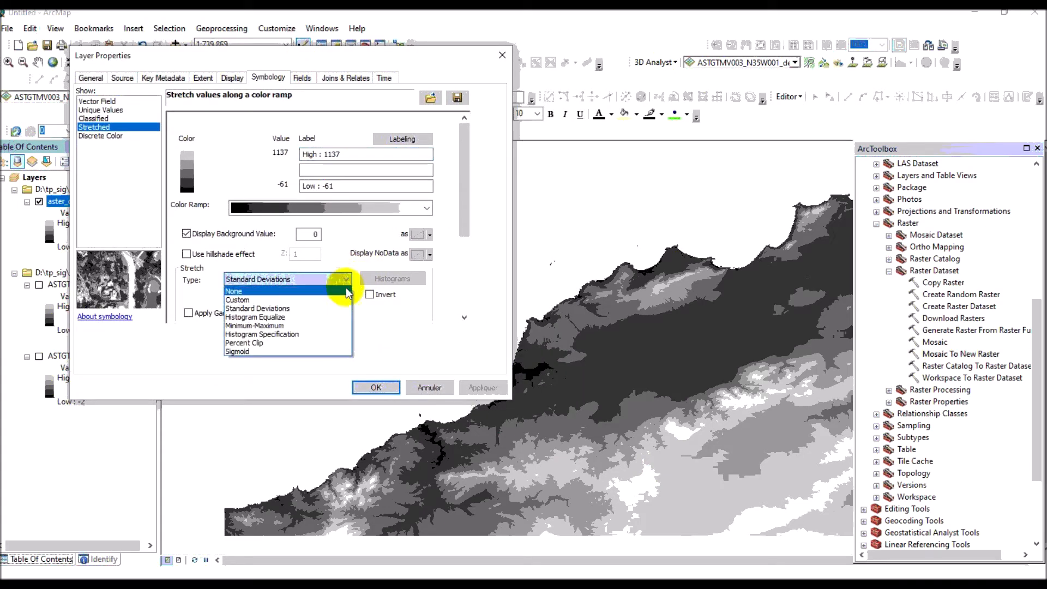
pyautogui.click(348, 335)
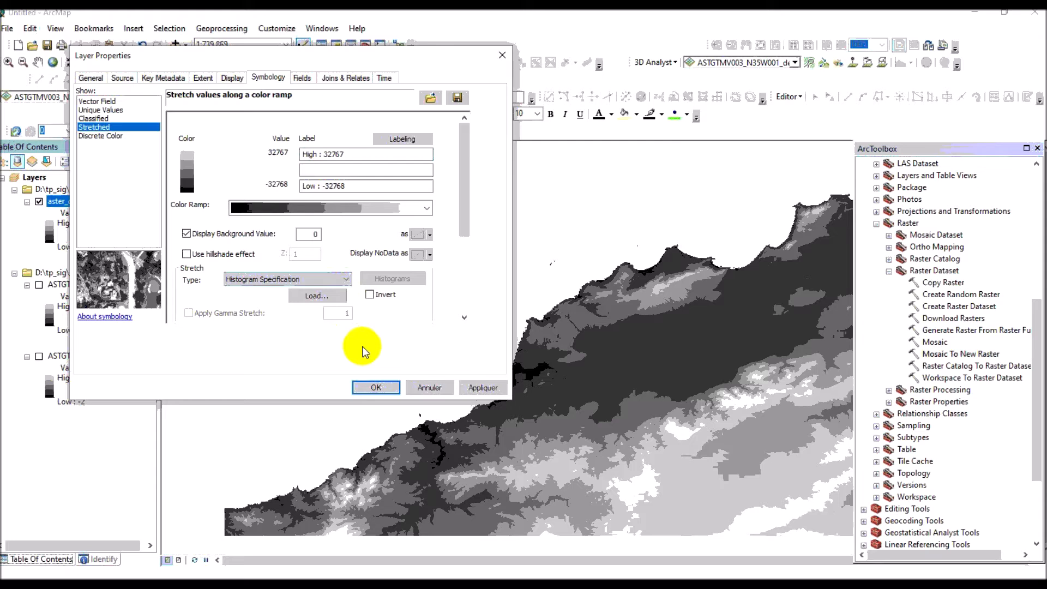
pyautogui.click(483, 388)
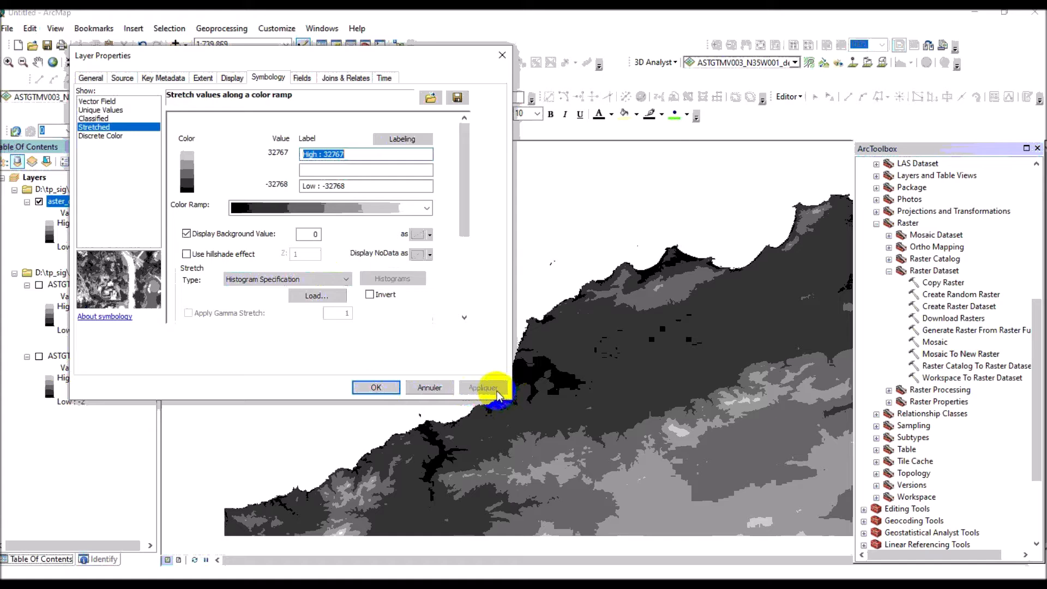
# Set the aster_dem_mos stretch type to Standard Deviations, apply it and close the layer properties
pyautogui.click(332, 281)
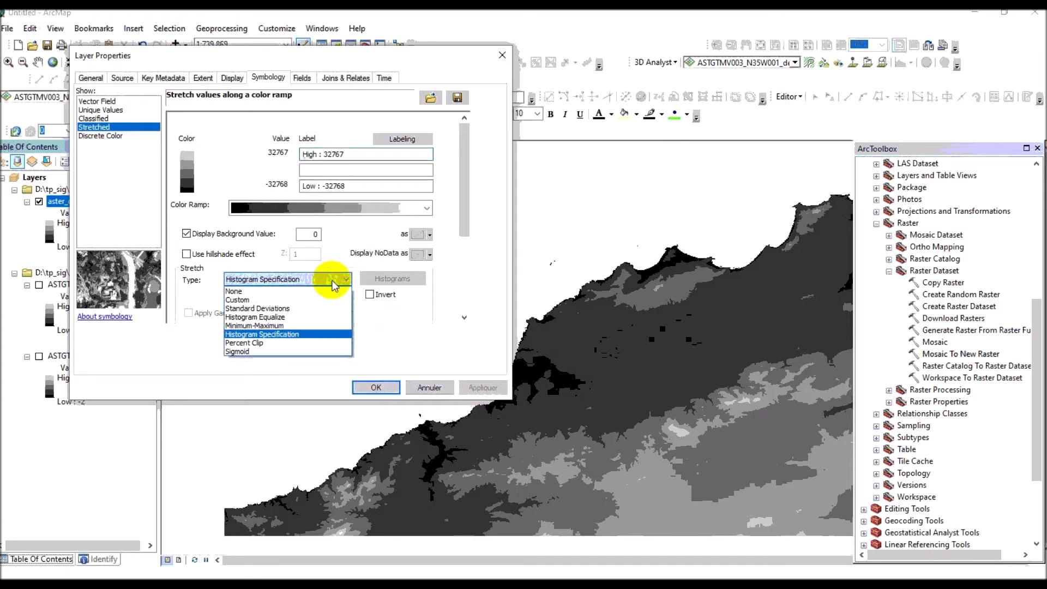
pyautogui.click(346, 309)
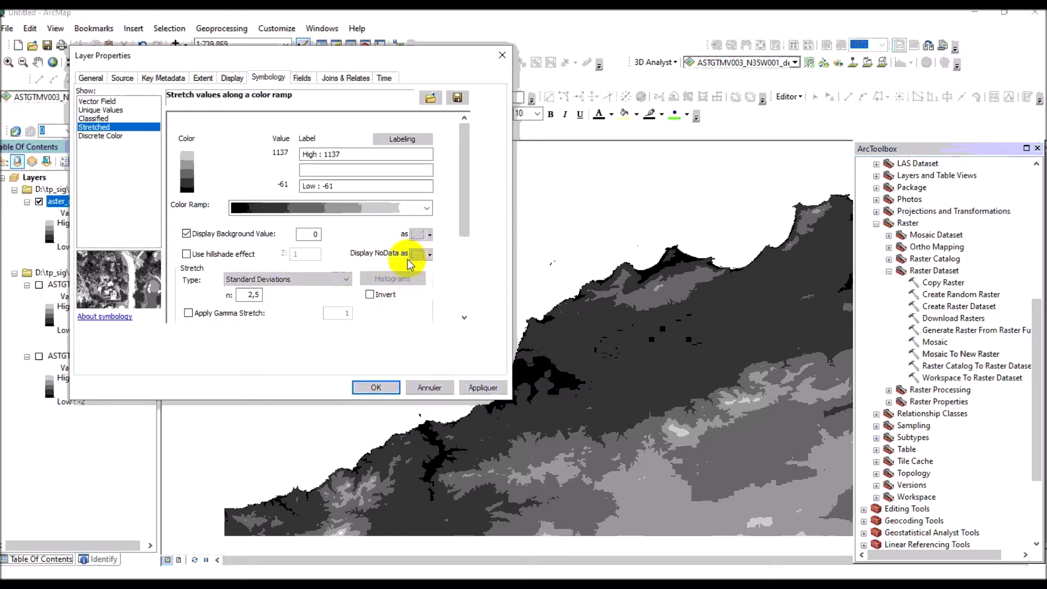
pyautogui.click(504, 387)
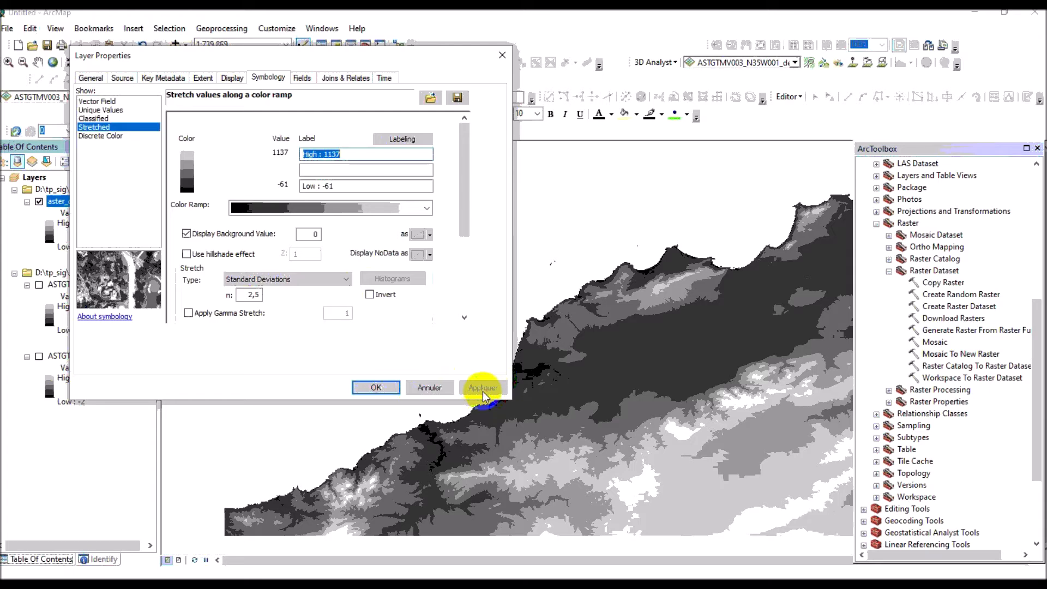
pyautogui.click(376, 388)
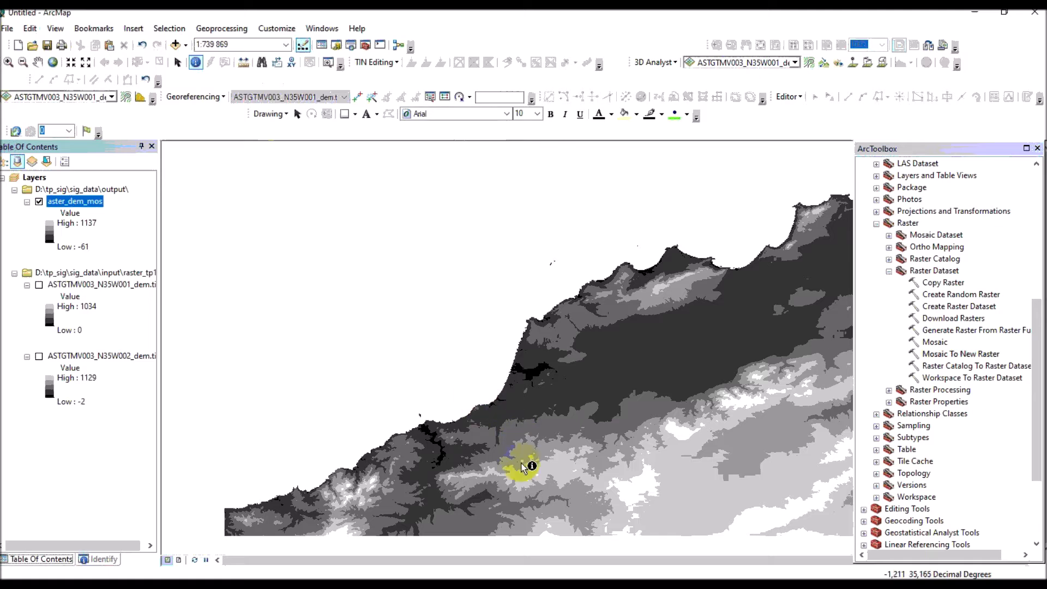
# Switch to the Word document TD2_sig.docx to consult the exercise instructions
pyautogui.click(338, 583)
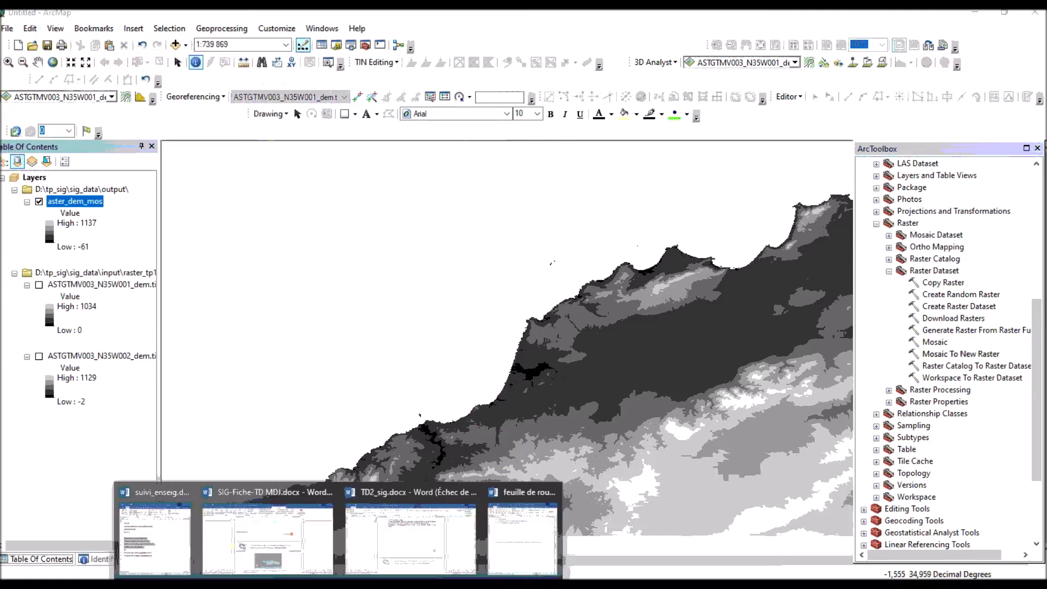
pyautogui.click(377, 540)
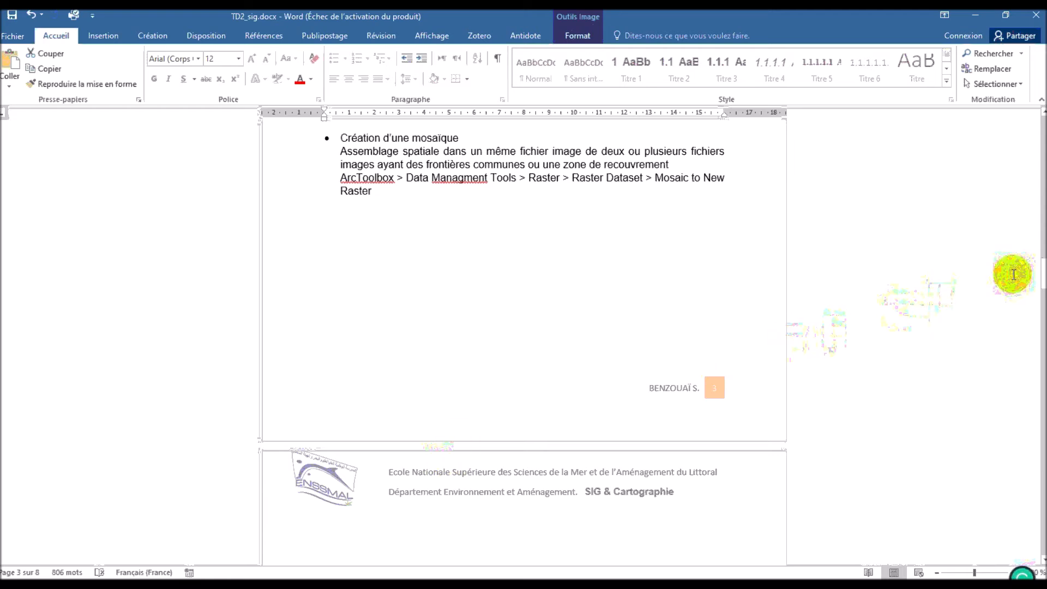
# Read the mosaic projection instruction in TD2_sig.docx, then switch to ArcMap and expand the Projections and Transformations toolset
pyautogui.moveTo(1037, 264); pyautogui.dragTo(1023, 322)
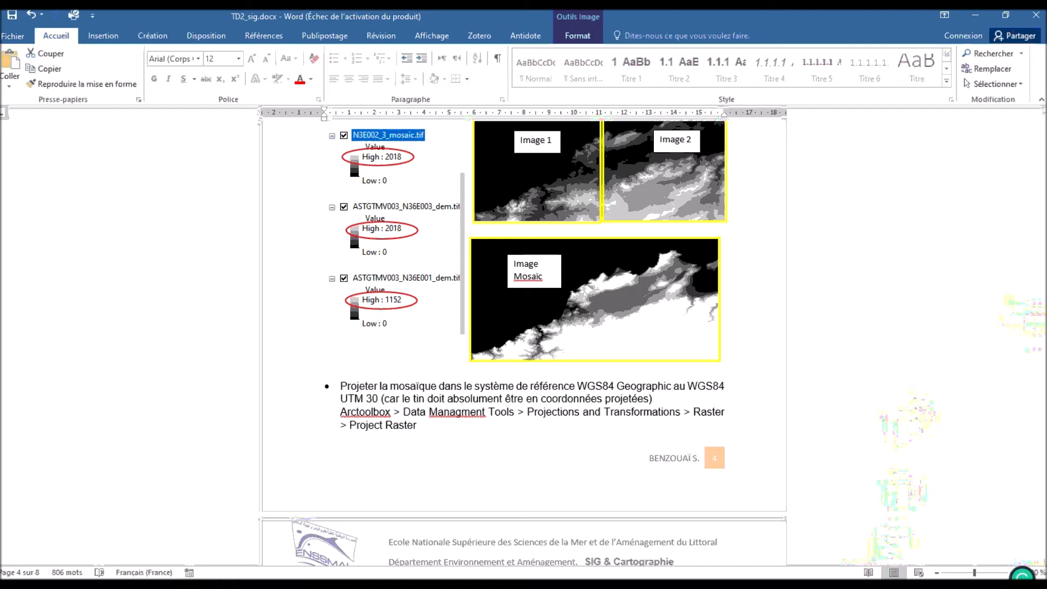
pyautogui.click(832, 584)
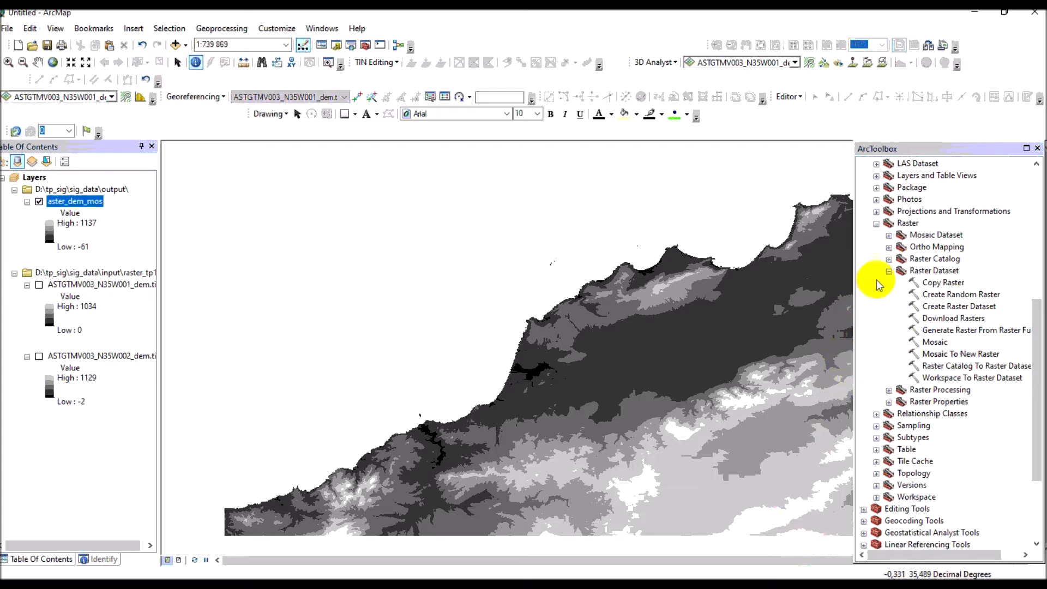
pyautogui.click(876, 223)
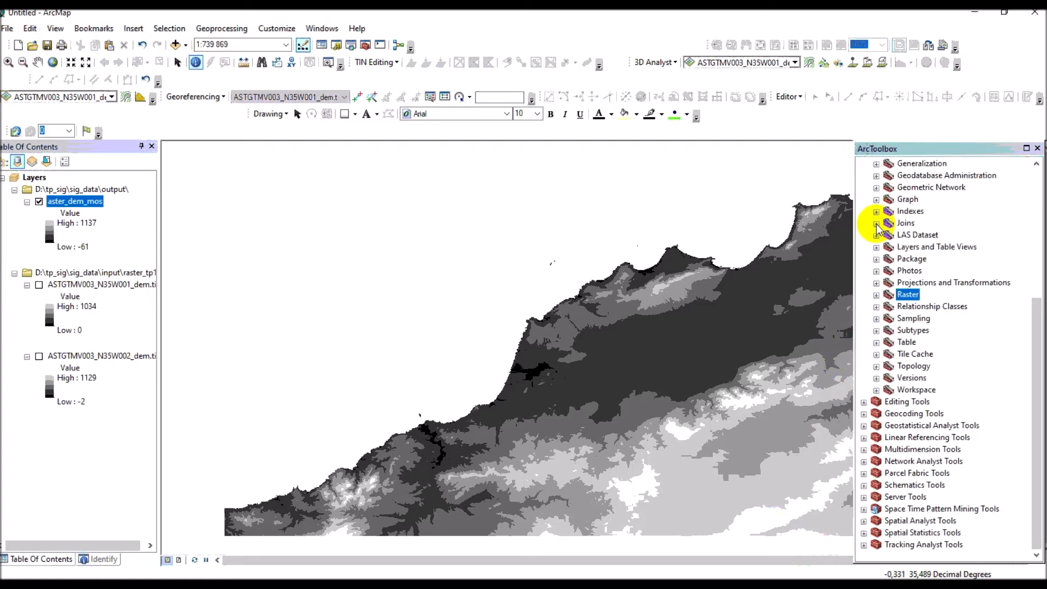
pyautogui.click(876, 283)
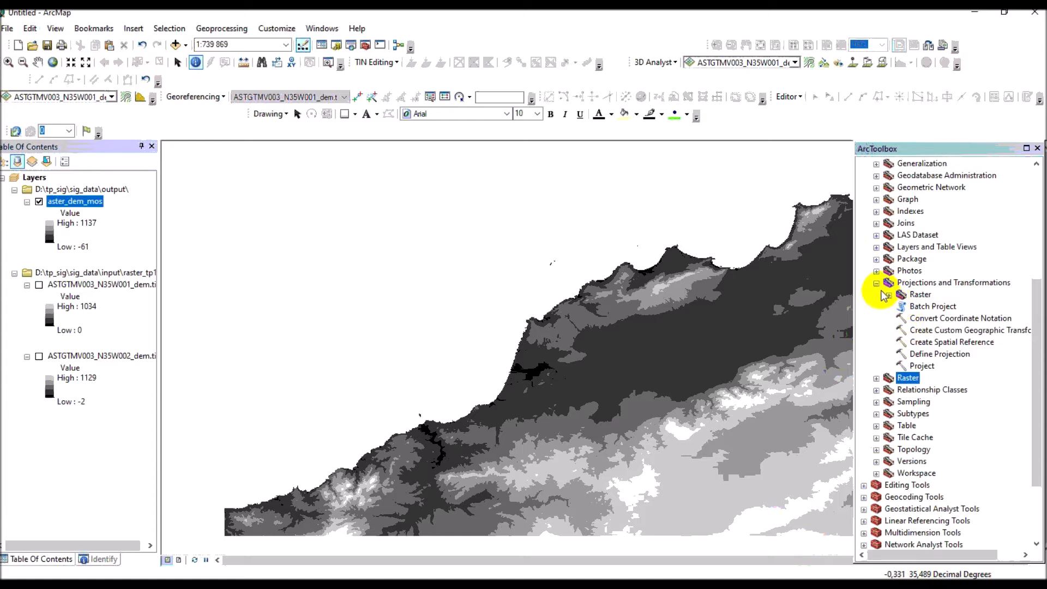
pyautogui.click(888, 295)
pyautogui.click(889, 296)
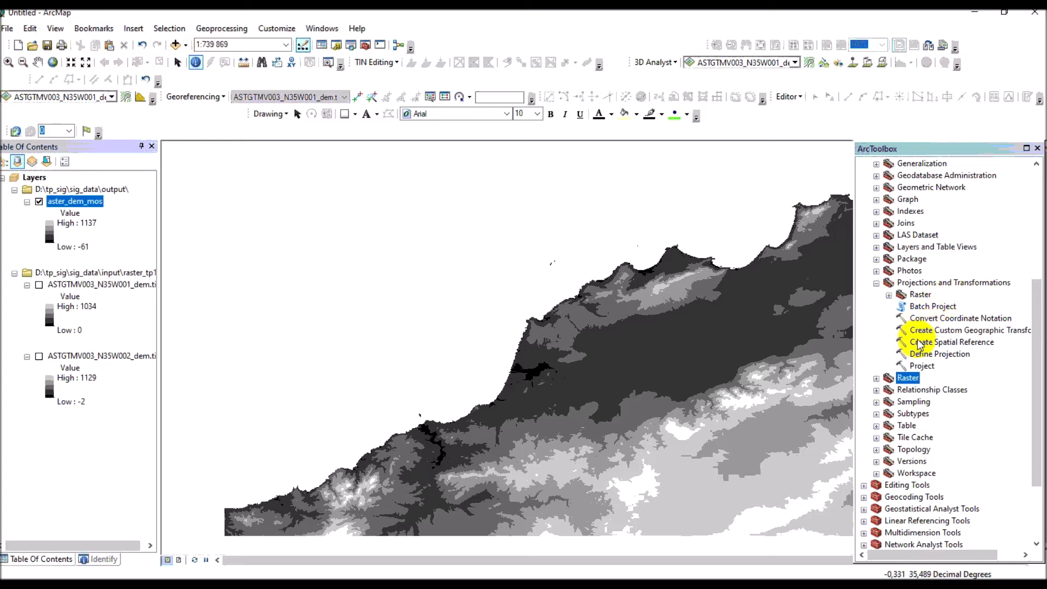
# Recheck the toolbox path for projecting the mosaic in the Word document TD2_sig.docx and return to ArcMap
pyautogui.click(316, 576)
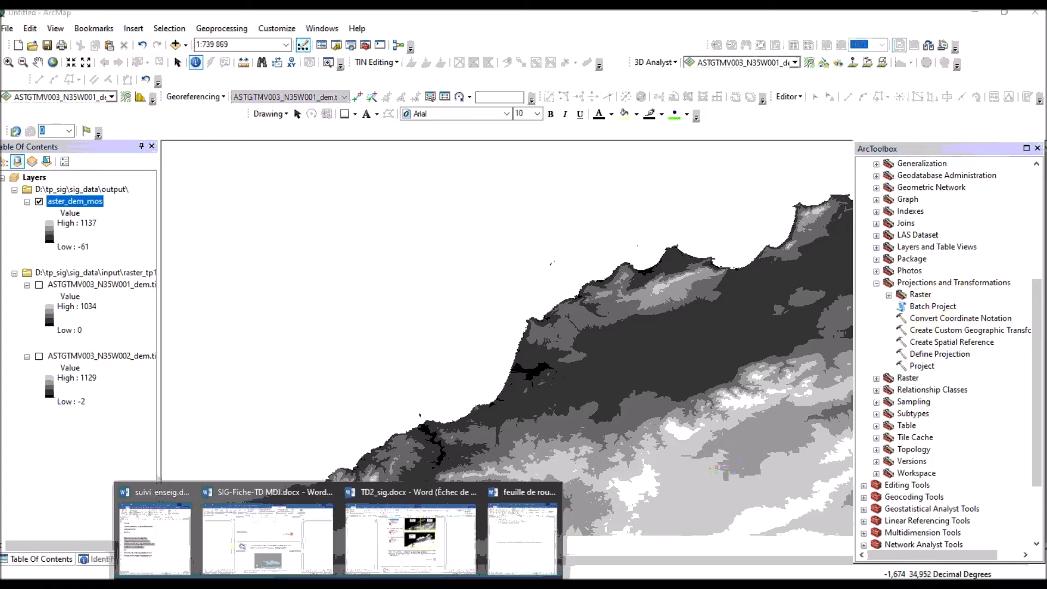
pyautogui.click(374, 549)
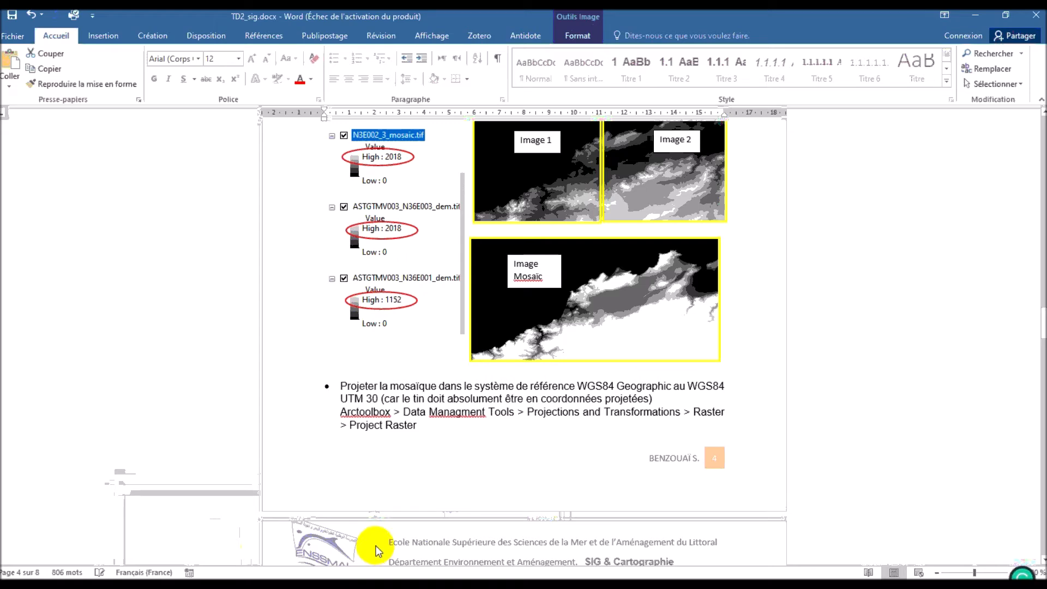
pyautogui.click(316, 577)
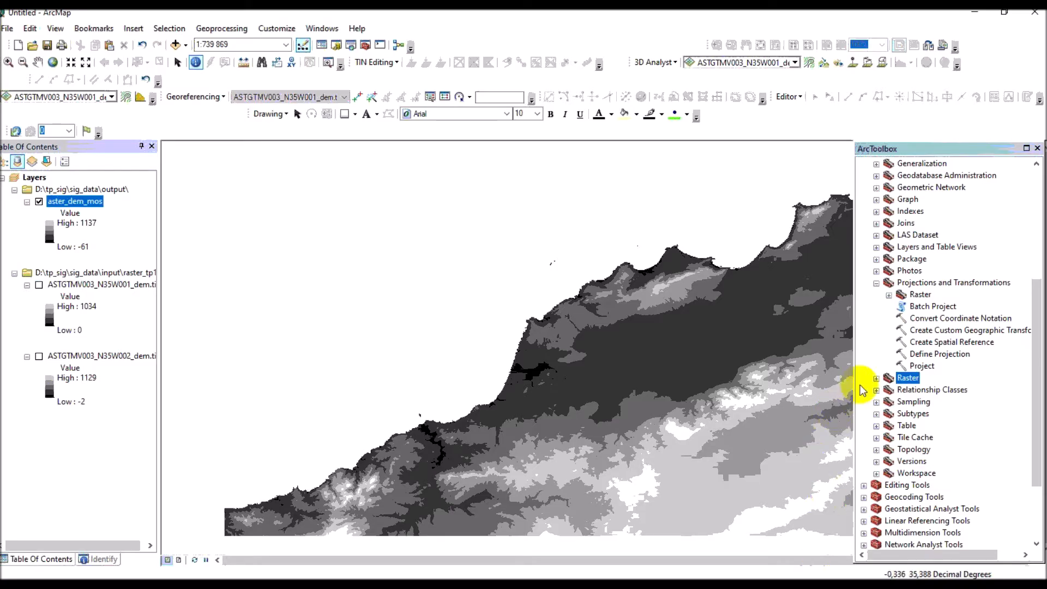
# Open the Project Raster tool from the Projections and Transformations raster tools and select aster_dem_mos as the input raster
pyautogui.click(889, 296)
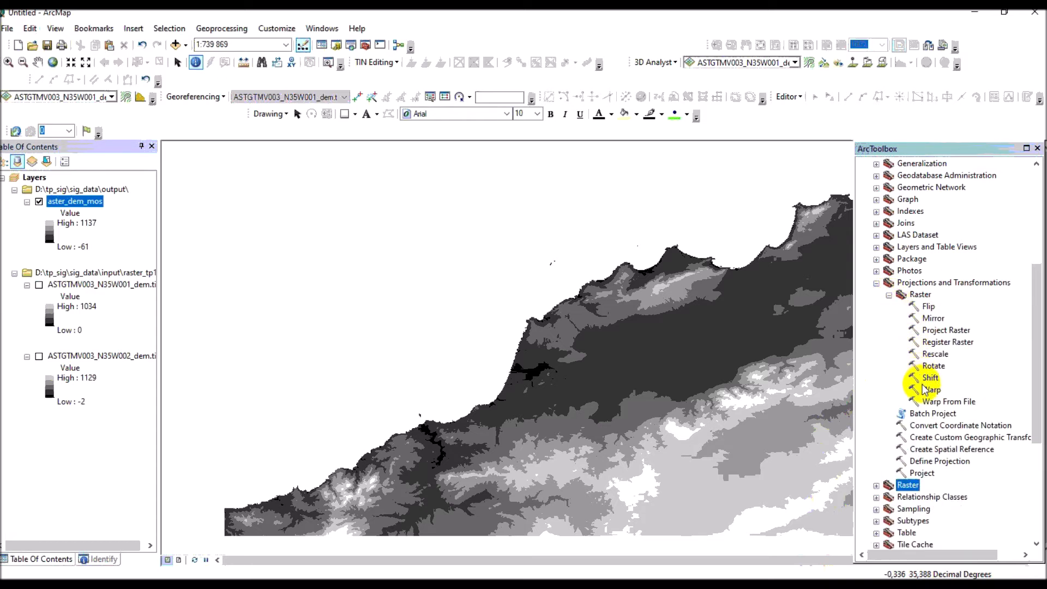
pyautogui.click(932, 335)
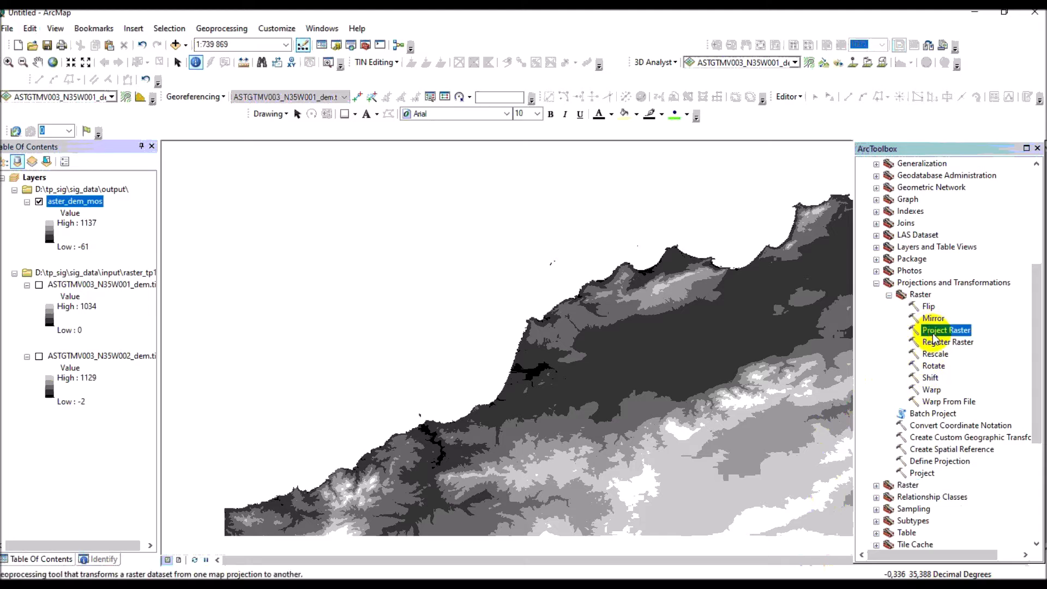
pyautogui.doubleClick(932, 329)
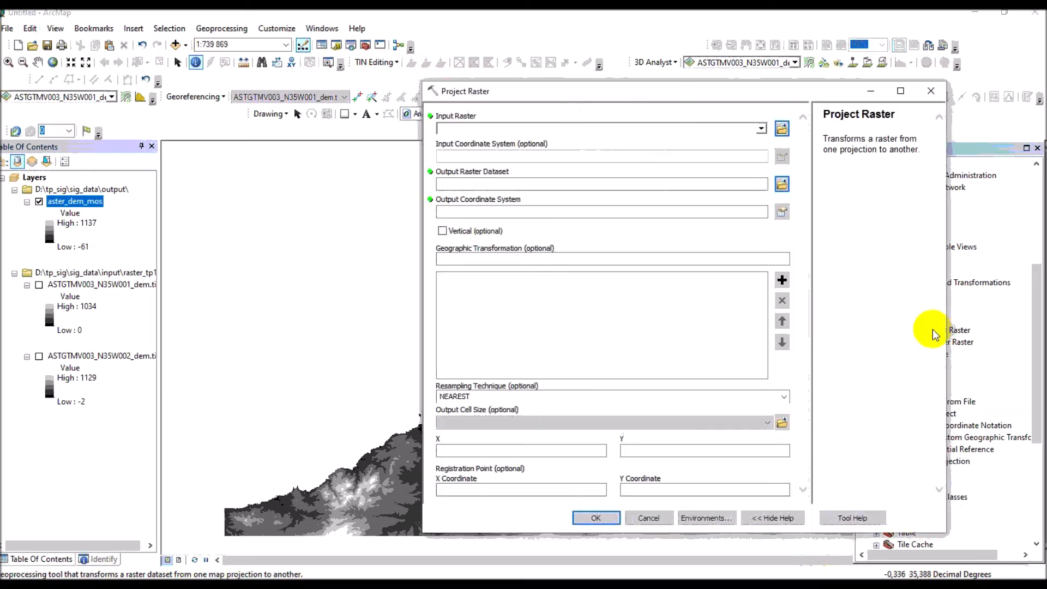
pyautogui.click(761, 130)
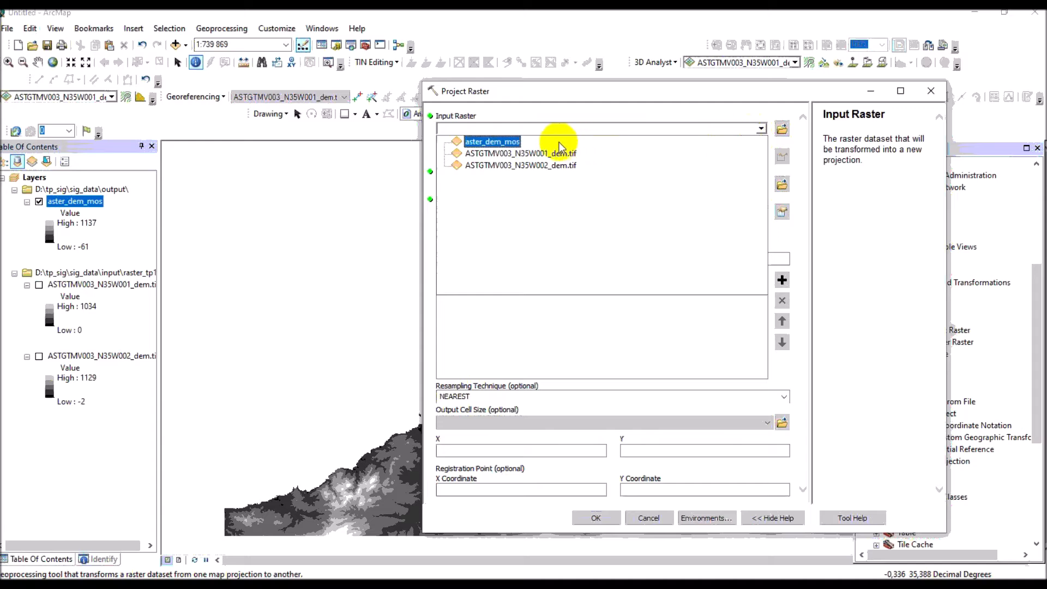
pyautogui.click(506, 142)
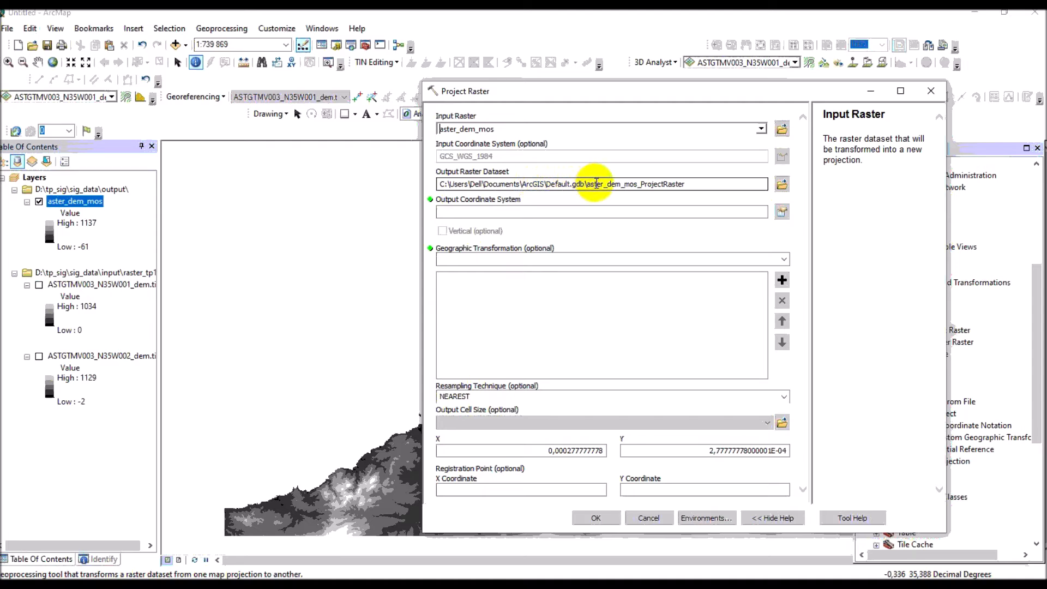
pyautogui.click(649, 183)
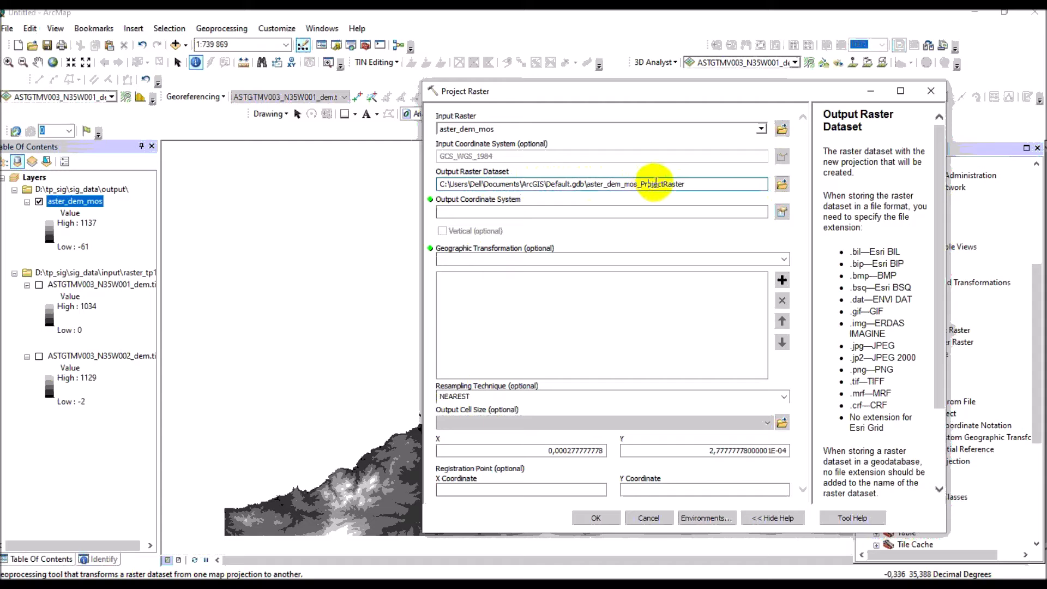
pyautogui.click(690, 183)
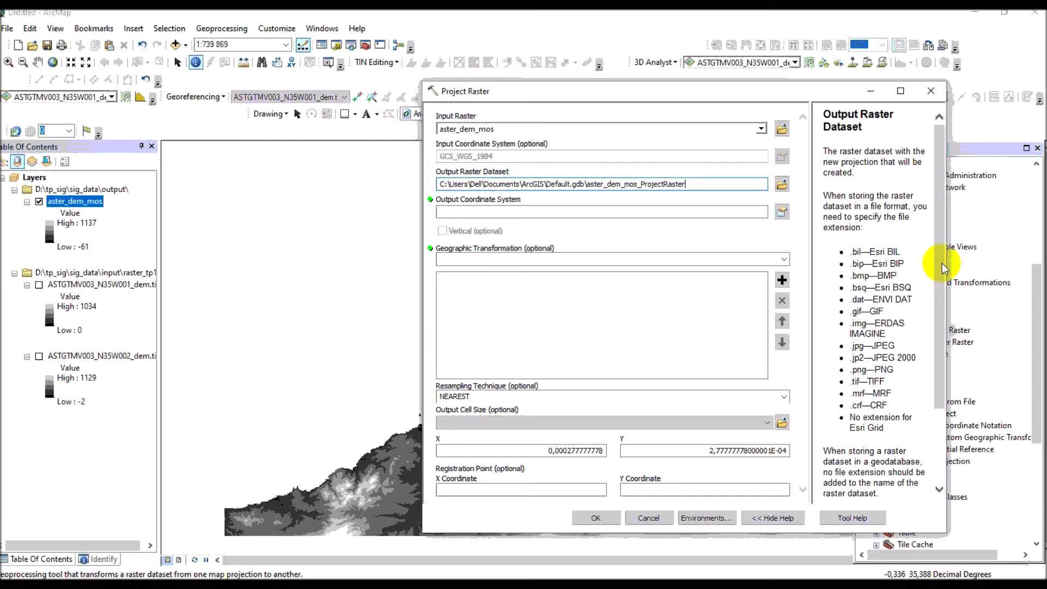
pyautogui.moveTo(942, 266)
pyautogui.mouseDown()
pyautogui.moveTo(936, 348)
pyautogui.moveTo(932, 262)
pyautogui.mouseUp()
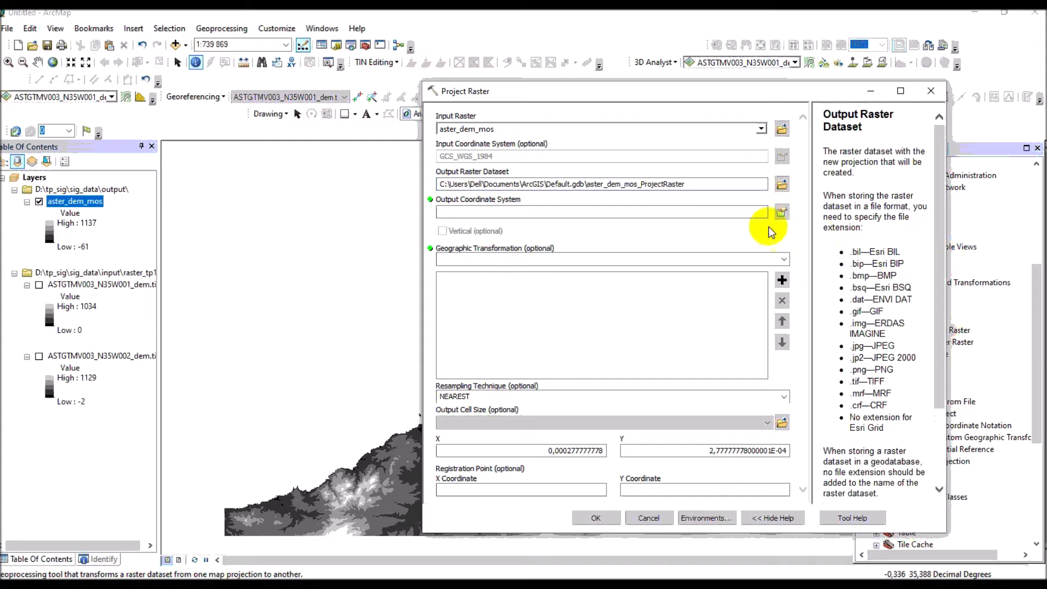
pyautogui.click(710, 185)
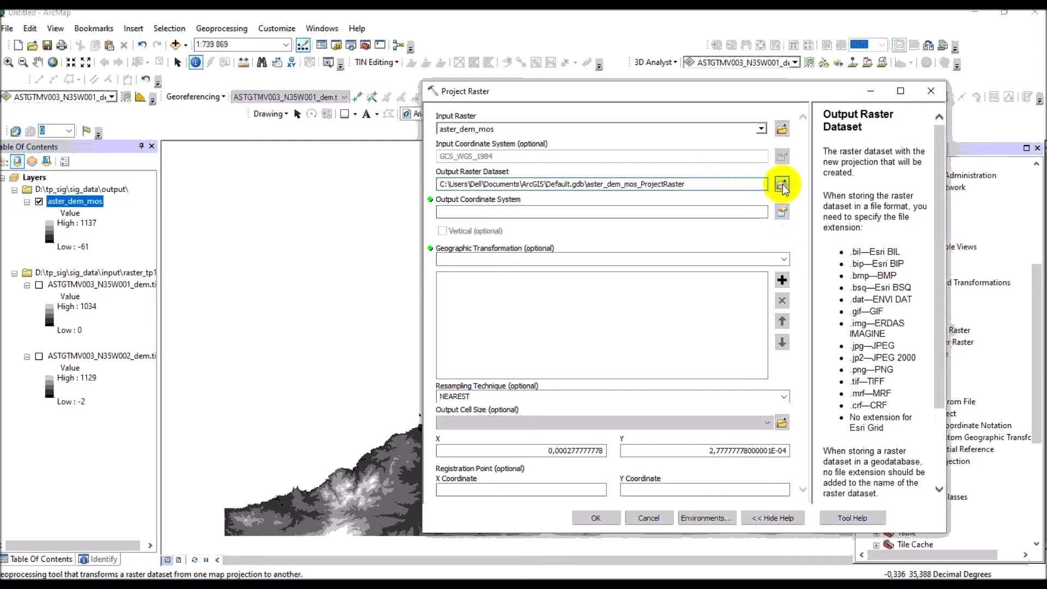
# Try to save the output raster dataset as aster_dem_mos_utm30 in the D:\tp_sig\sig_data\output folder
pyautogui.click(782, 186)
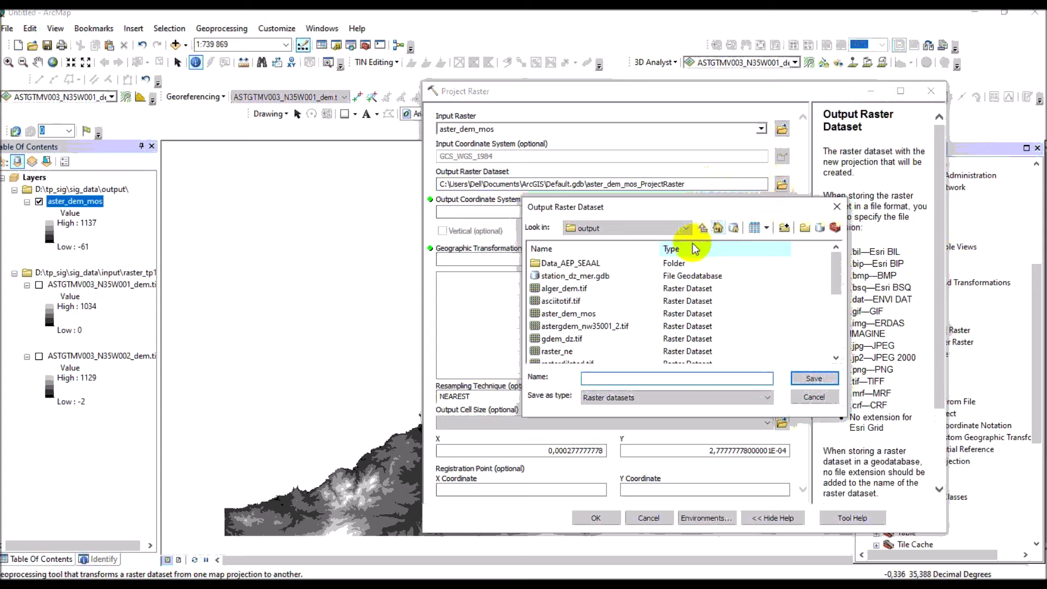
pyautogui.click(674, 229)
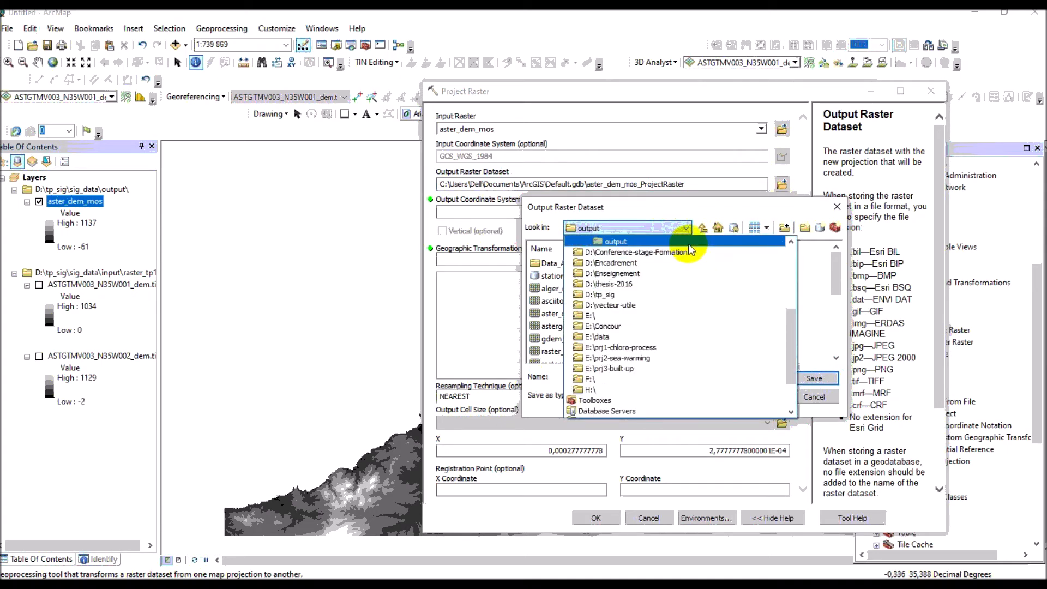
pyautogui.click(688, 244)
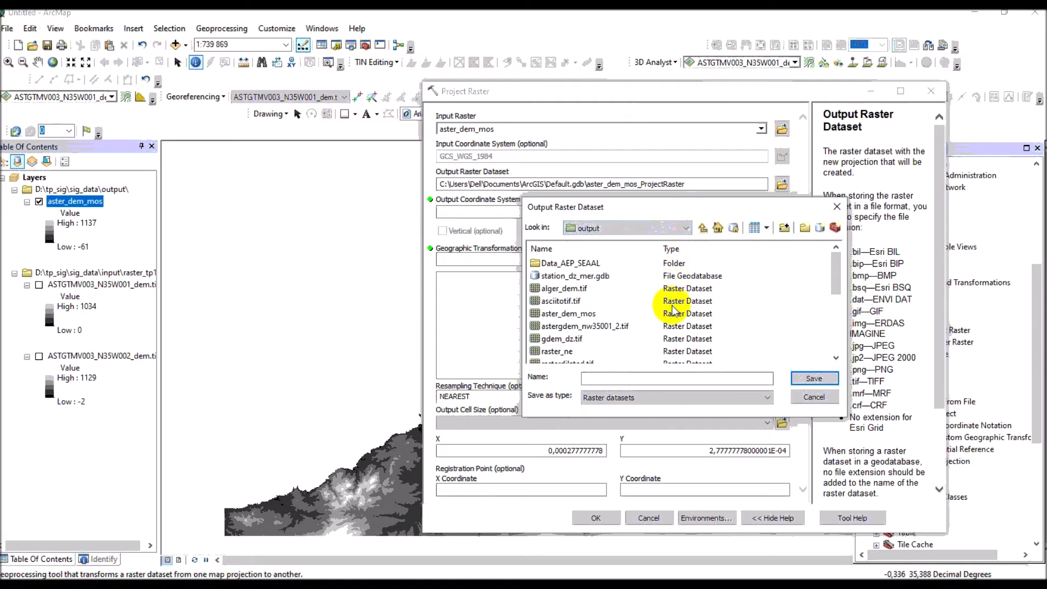
pyautogui.click(593, 315)
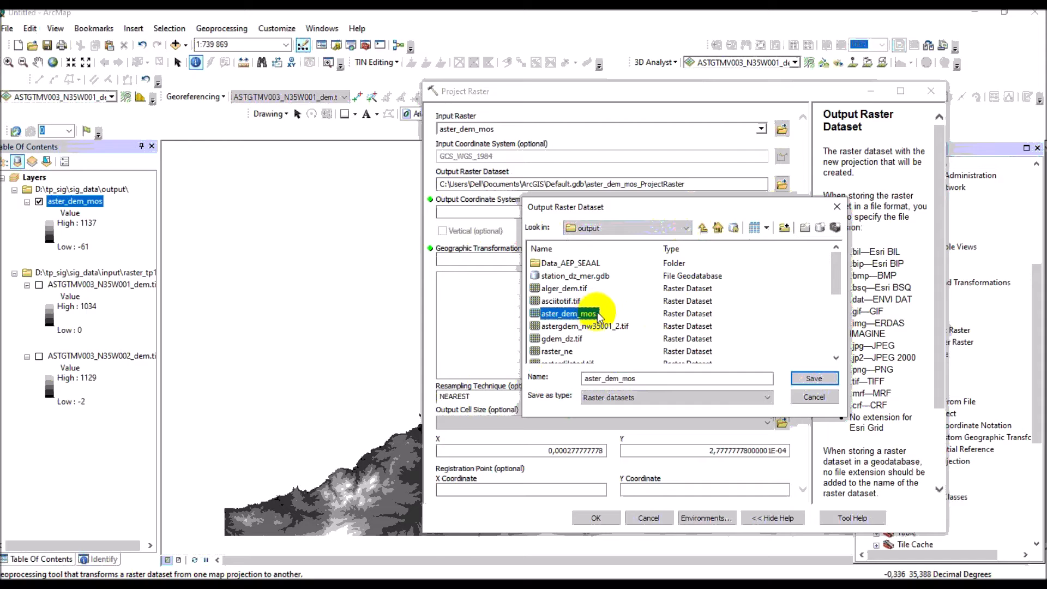
pyautogui.click(639, 377)
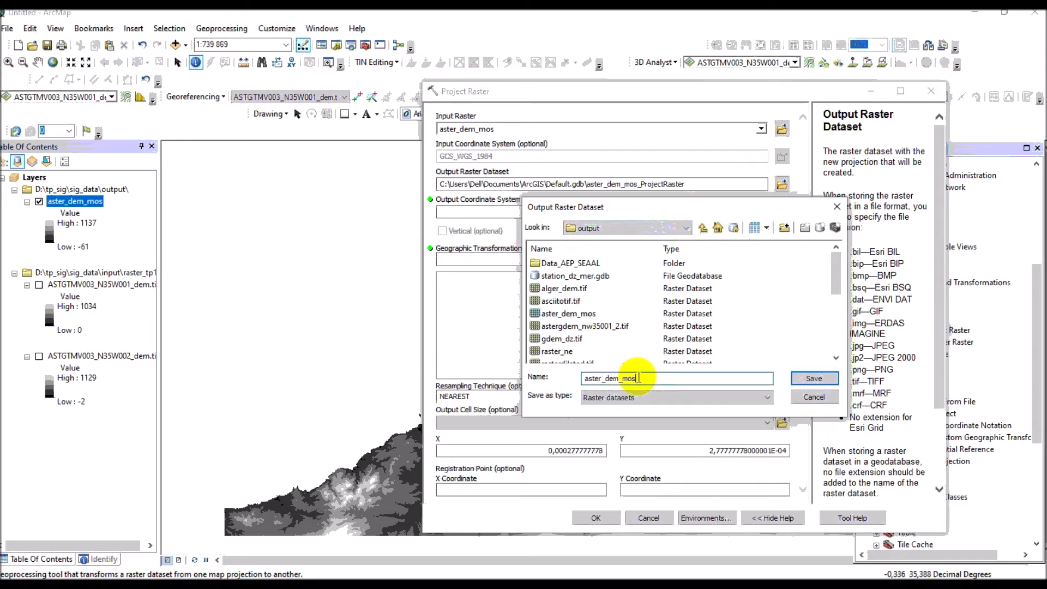
pyautogui.write('8')
pyautogui.press('BackSpace')
pyautogui.write('_')
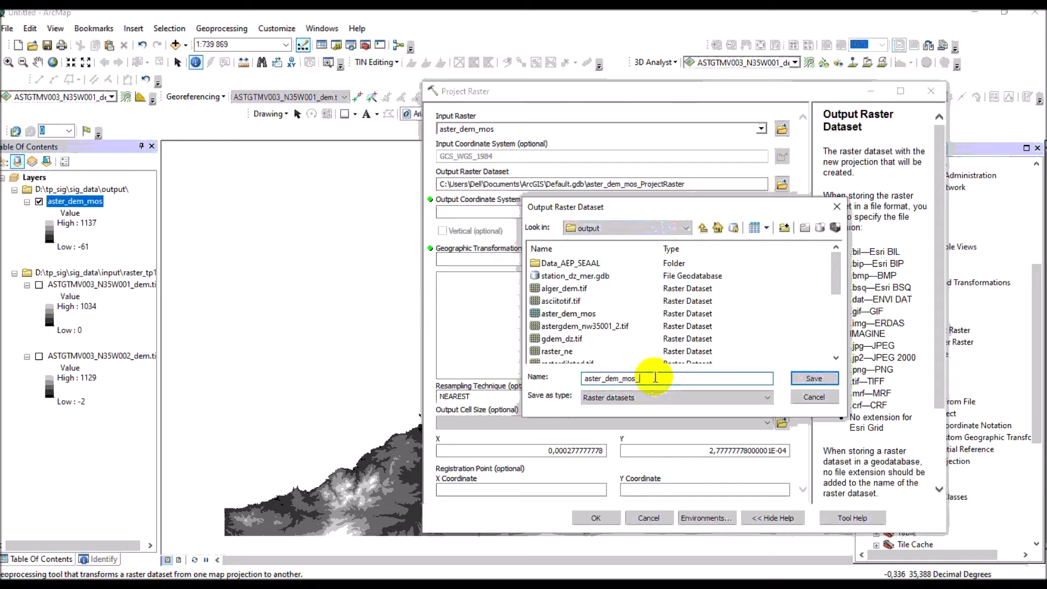
pyautogui.write('utm30')
pyautogui.click(806, 376)
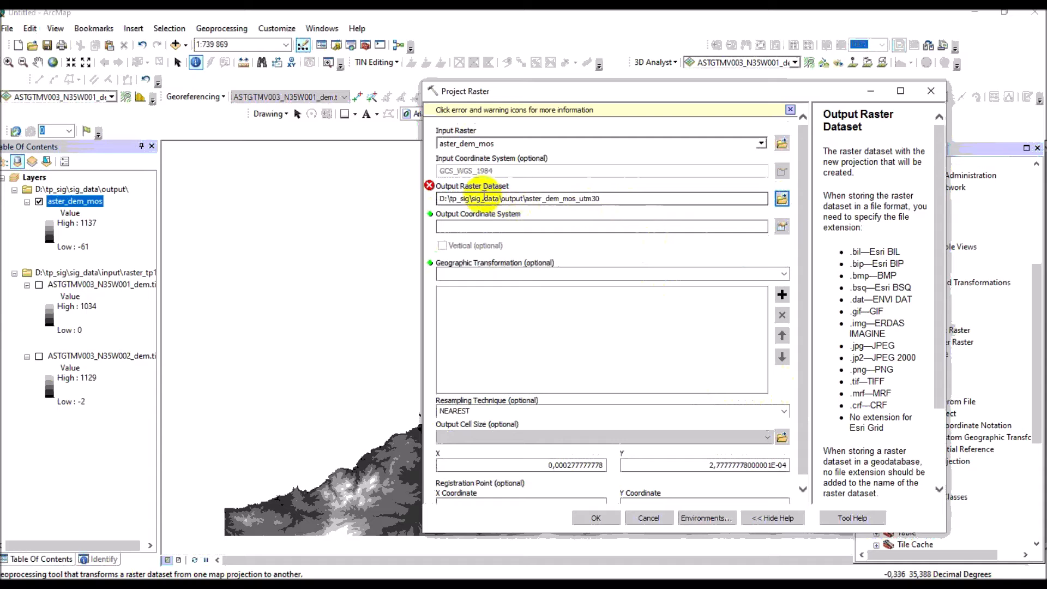
# Read the error on the output raster dataset and shorten its name to ast_dem_mos_utm30
pyautogui.click(431, 187)
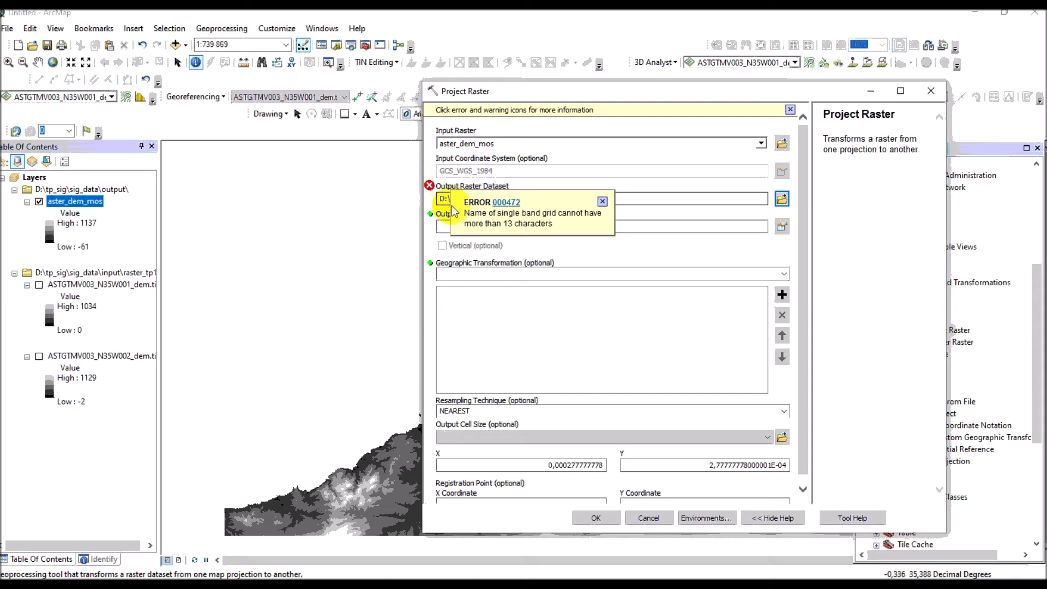
pyautogui.click(602, 201)
pyautogui.click(602, 184)
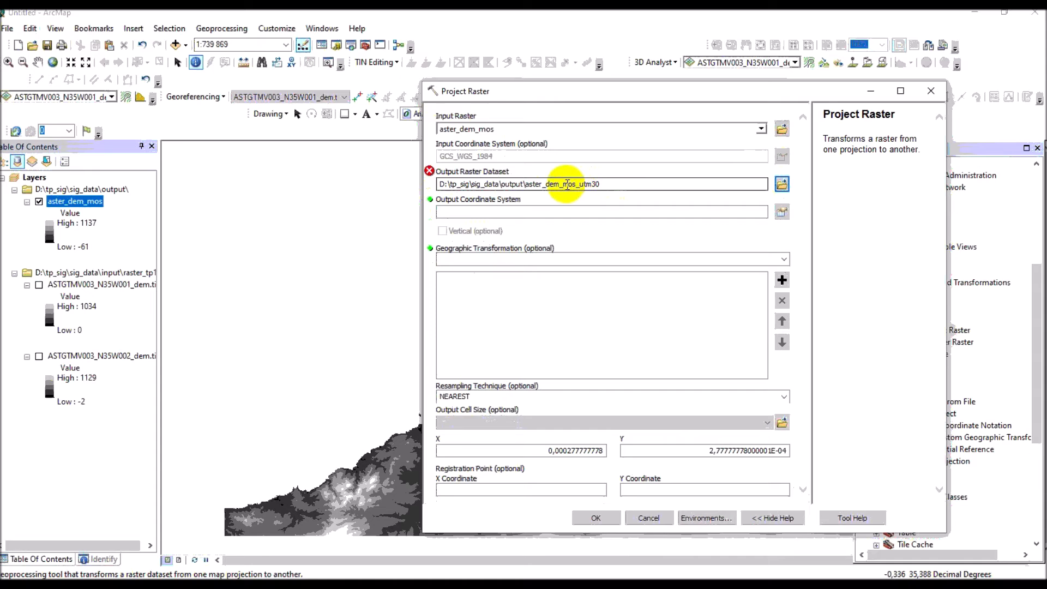
pyautogui.click(540, 184)
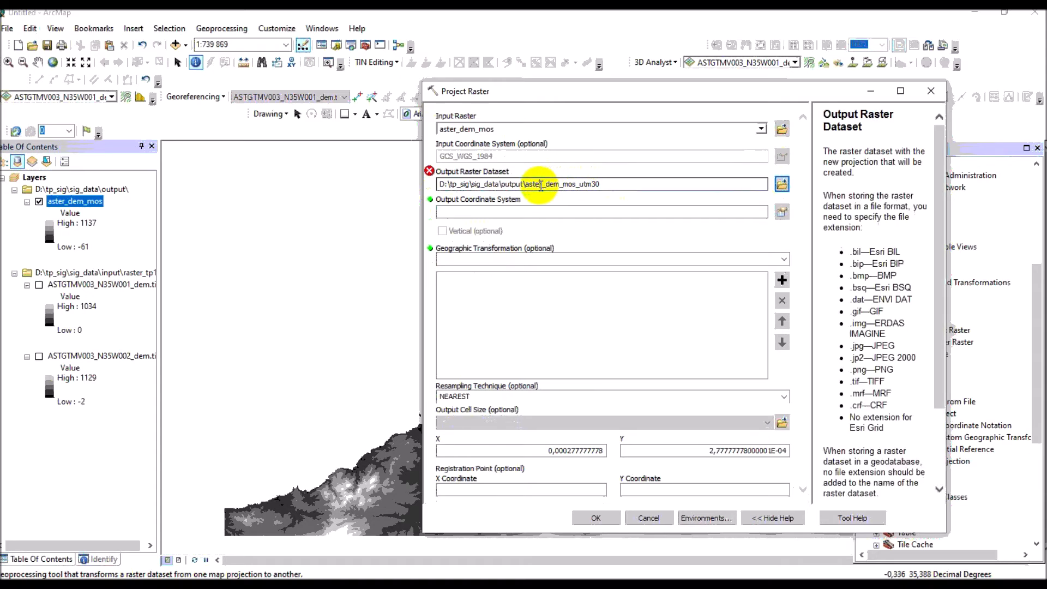
pyautogui.press('BackSpace')
pyautogui.press('BackSpace')
pyautogui.press('BackSpace')
pyautogui.write('r')
pyautogui.press('BackSpace')
pyautogui.write('t')
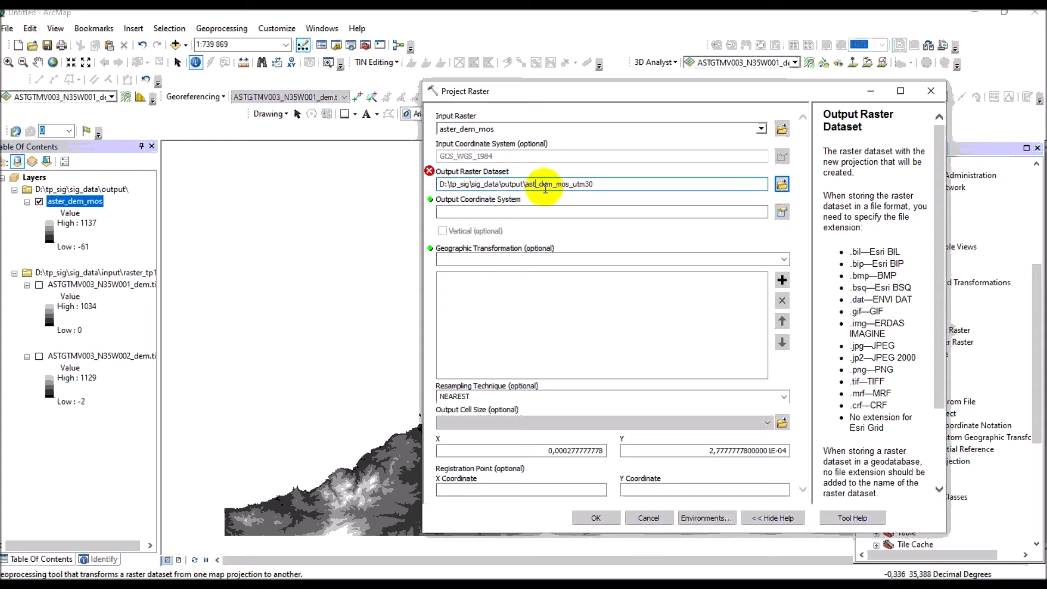
# Recheck the error flagged on the shortened output raster name and dismiss its message
pyautogui.click(428, 172)
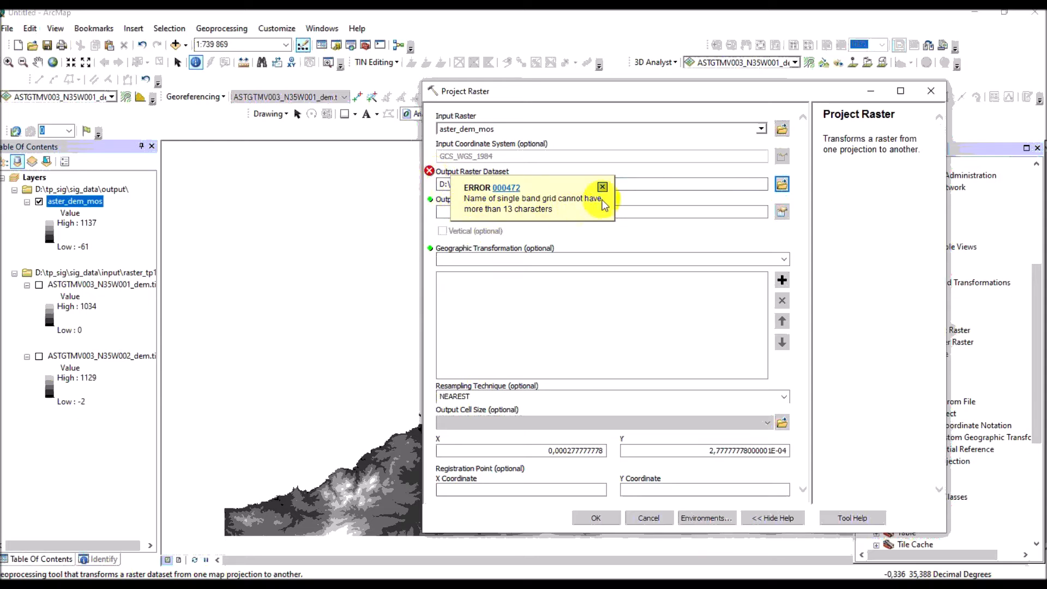
pyautogui.click(617, 195)
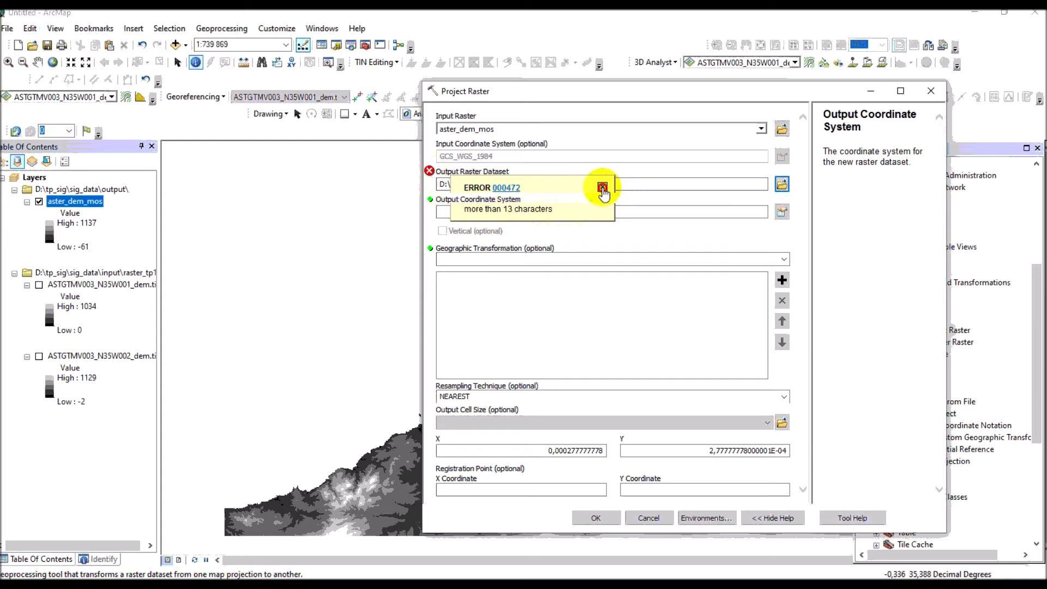
pyautogui.click(602, 187)
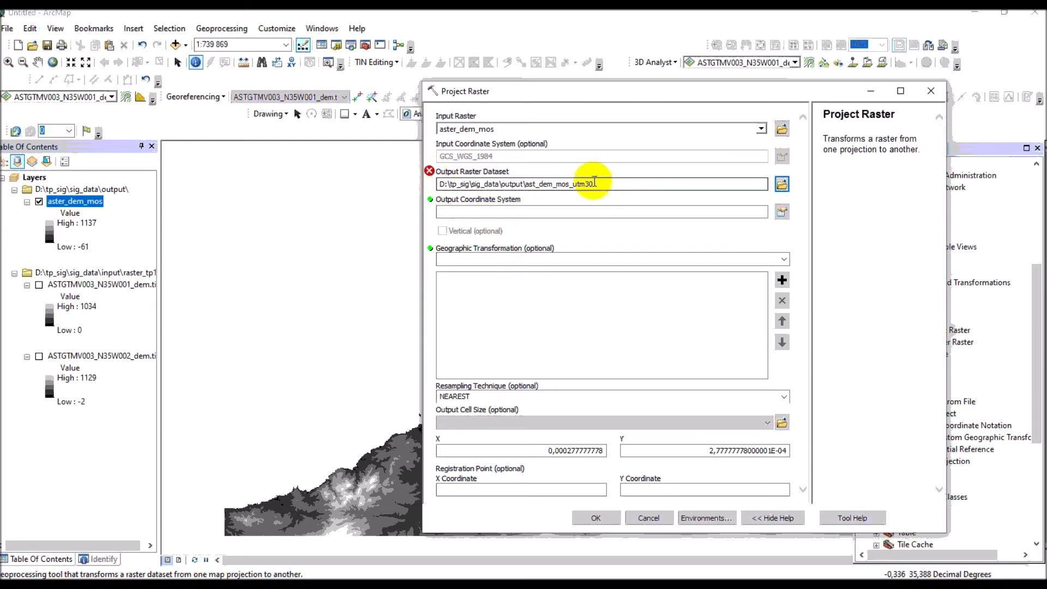
# Replace the output raster dataset with a new one named ast_utm30, saved in the output folder
pyautogui.click(594, 183)
pyautogui.moveTo(594, 183); pyautogui.dragTo(526, 184)
pyautogui.press('BackSpace')
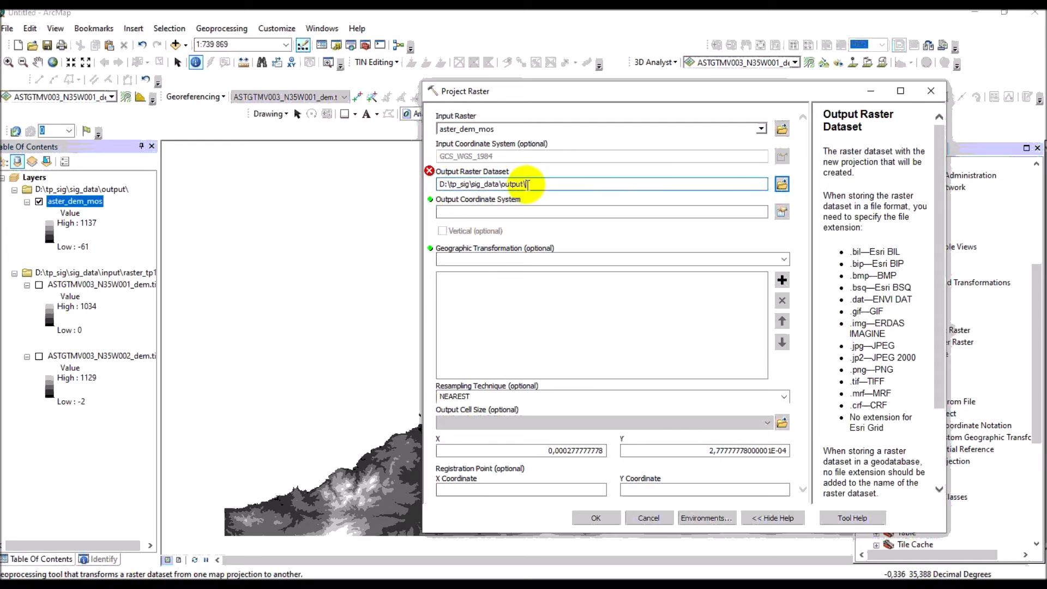
pyautogui.click(777, 184)
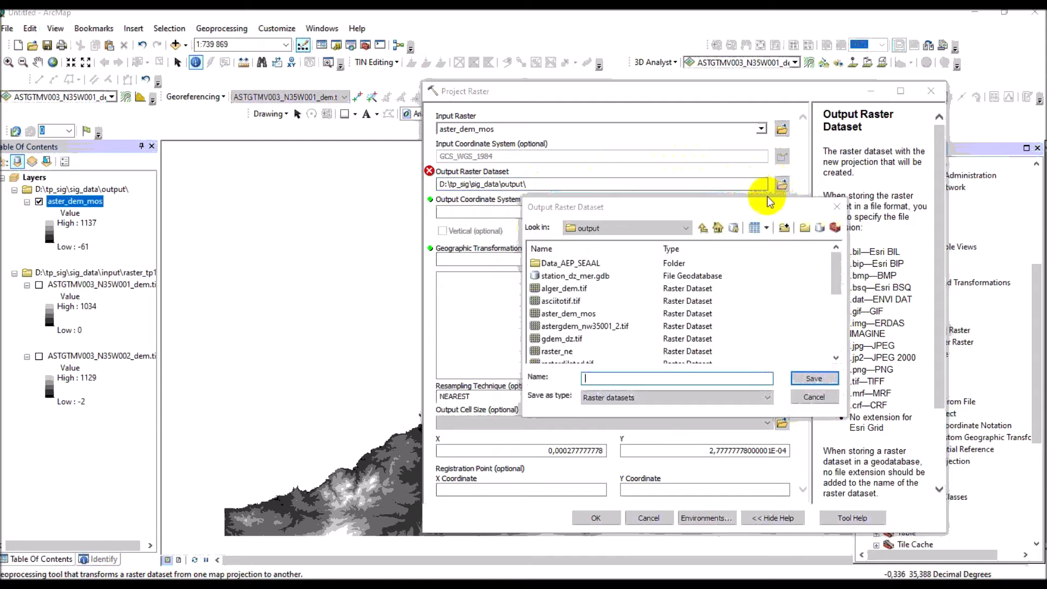
pyautogui.click(605, 378)
pyautogui.write('ast')
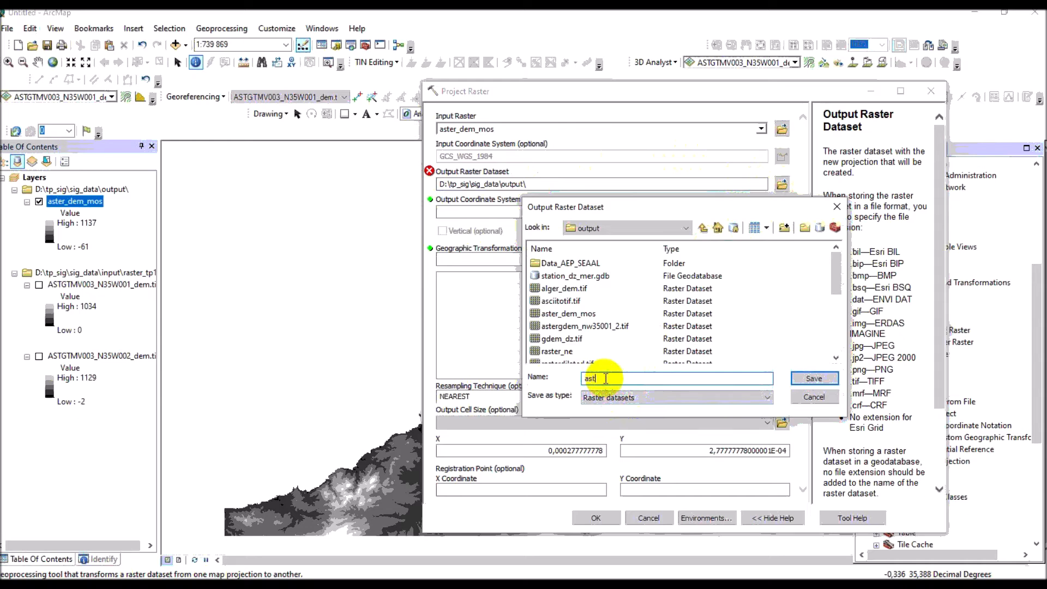
pyautogui.write('_utm0')
pyautogui.press('BackSpace')
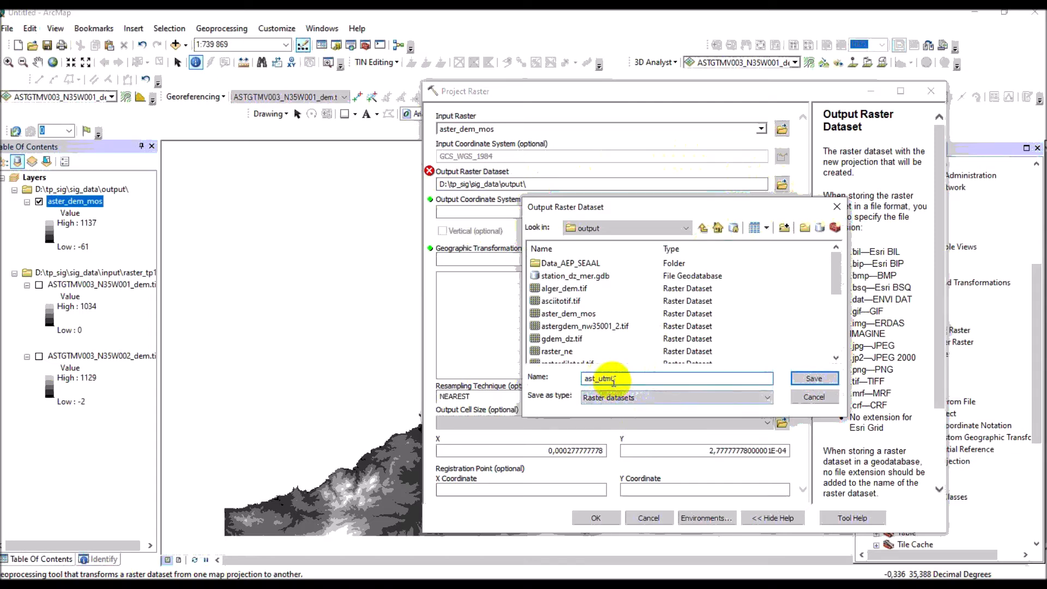
pyautogui.write('30')
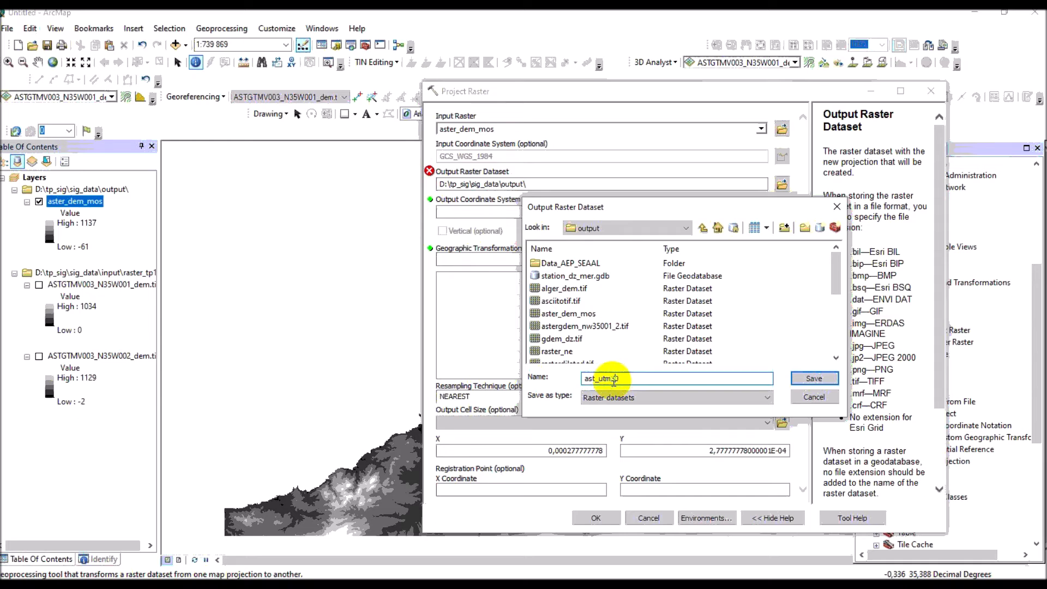
pyautogui.click(812, 379)
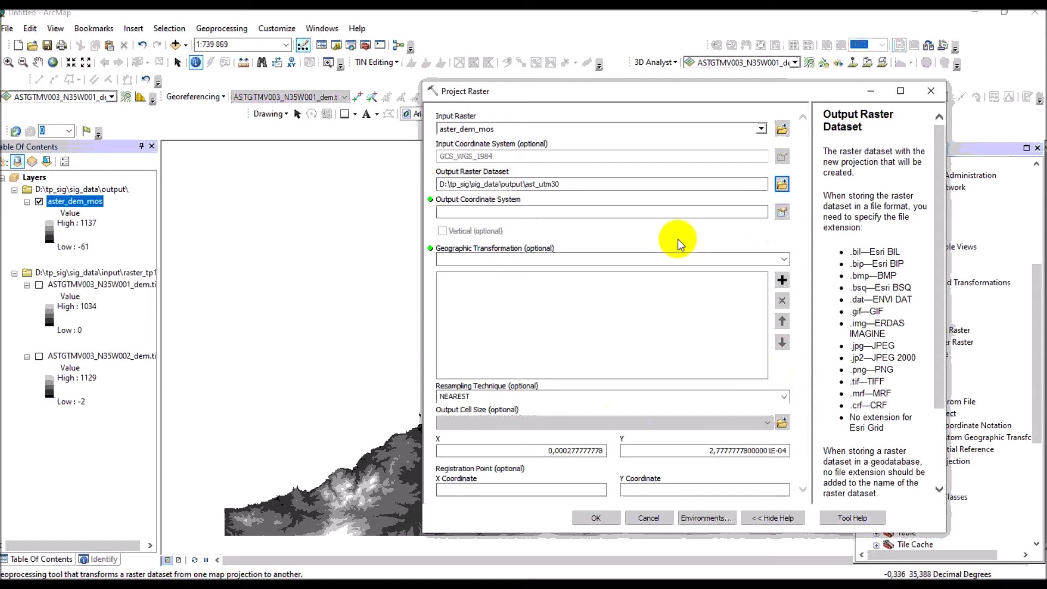
# Set the output coordinate system to WGS 1984 UTM Zone 30N and run Project Raster
pyautogui.click(782, 212)
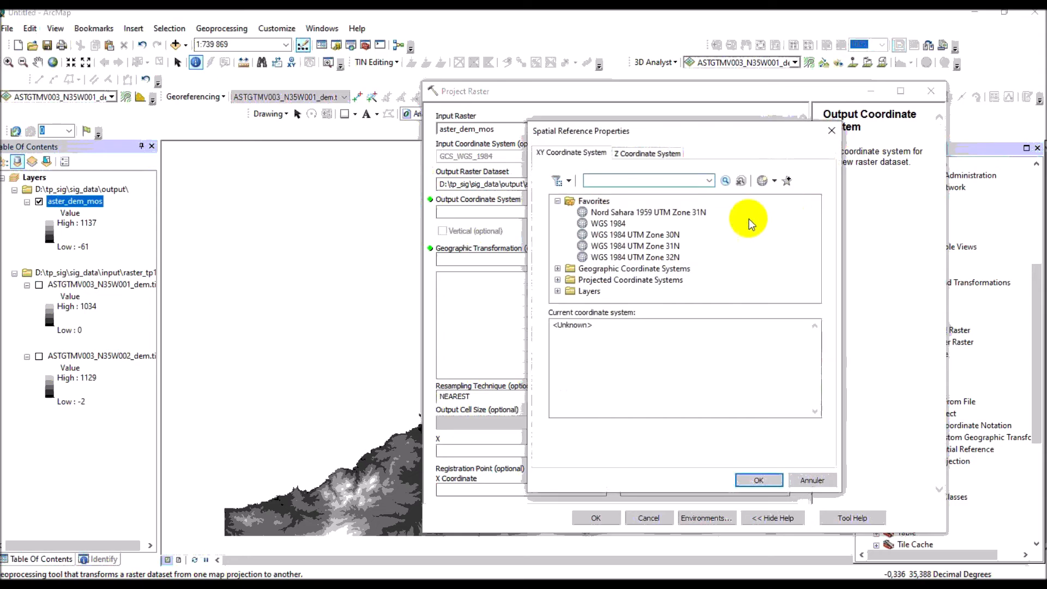
pyautogui.click(647, 235)
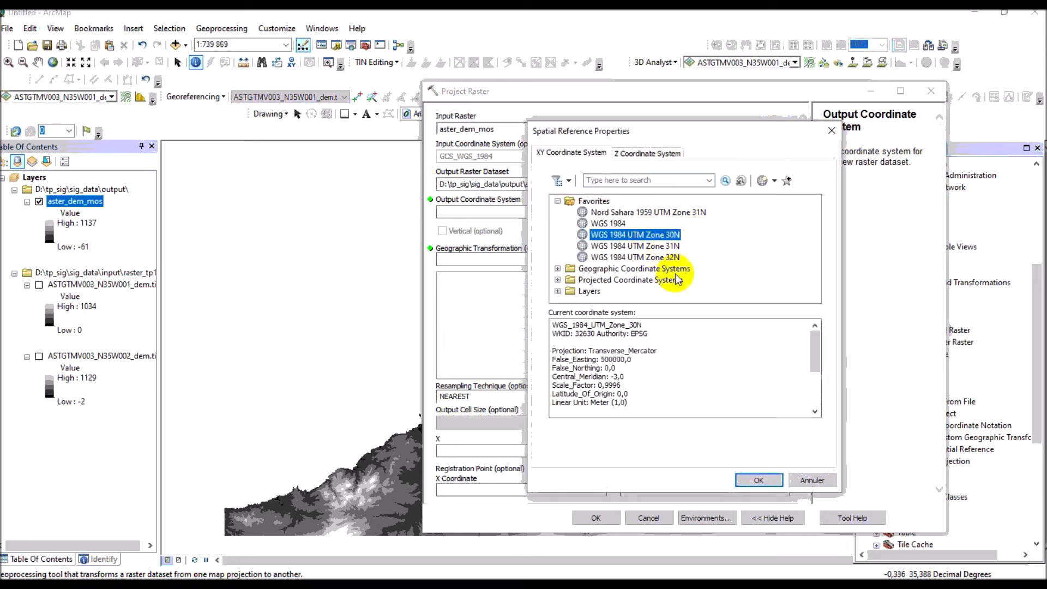
pyautogui.click(759, 480)
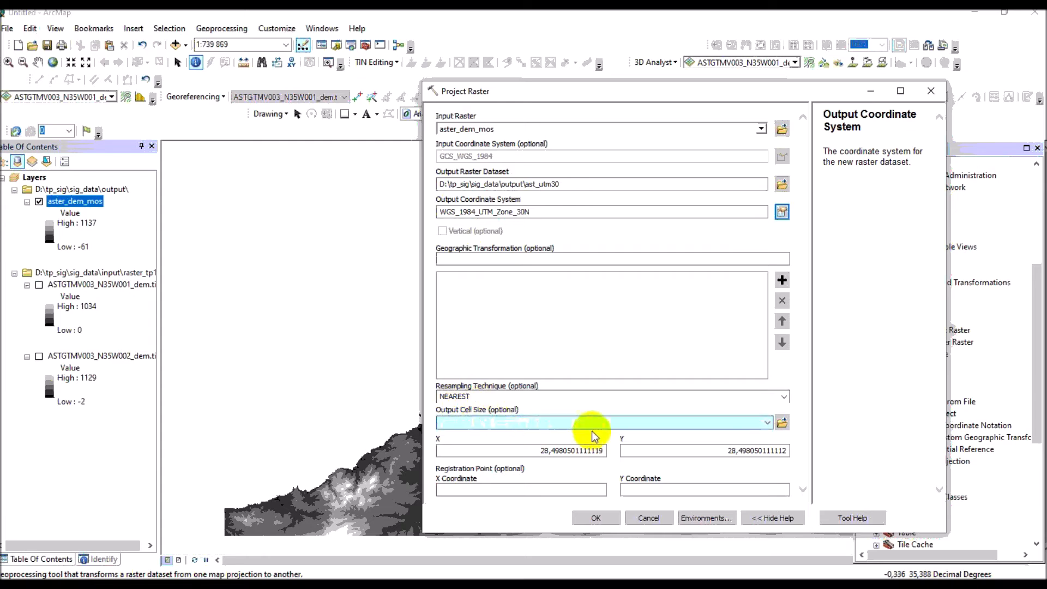
pyautogui.click(802, 489)
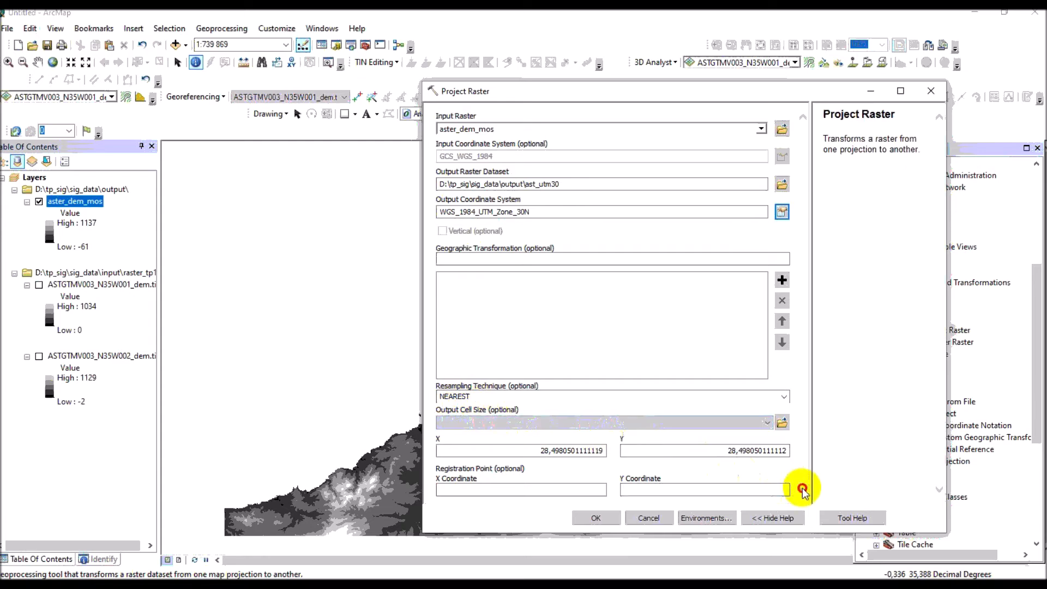
pyautogui.click(591, 519)
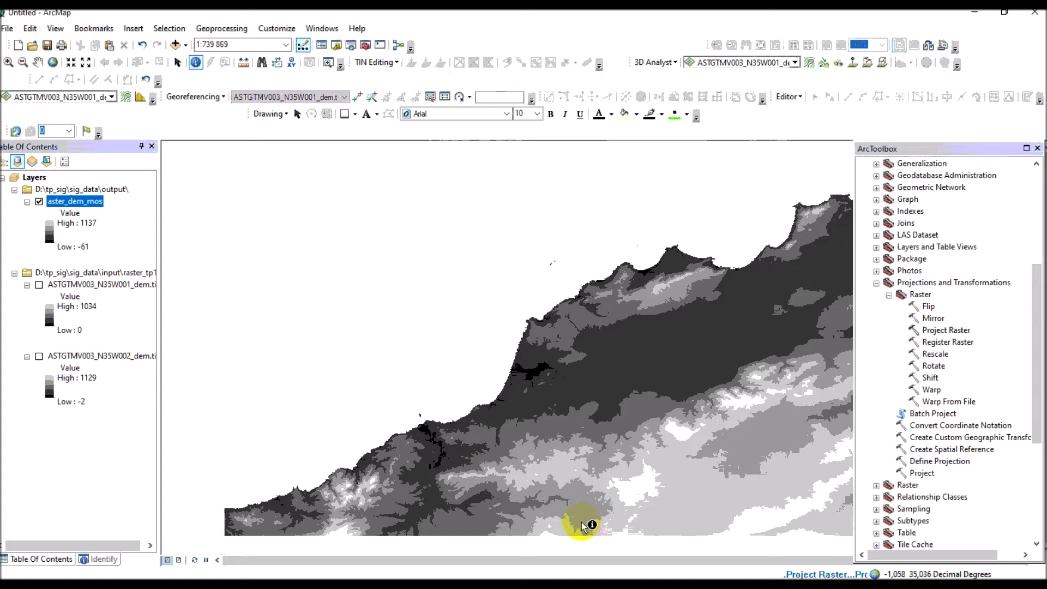
# Switch to TD2_sig.docx in Word, read ahead to the instructions for creating the contour layer, and return to ArcMap
pyautogui.click(338, 586)
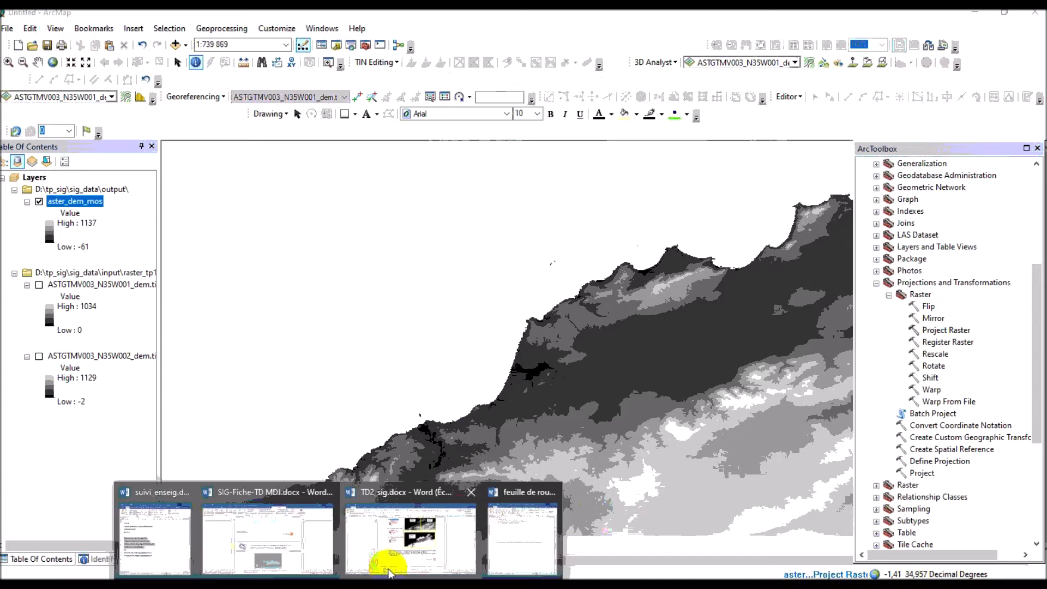
pyautogui.click(407, 542)
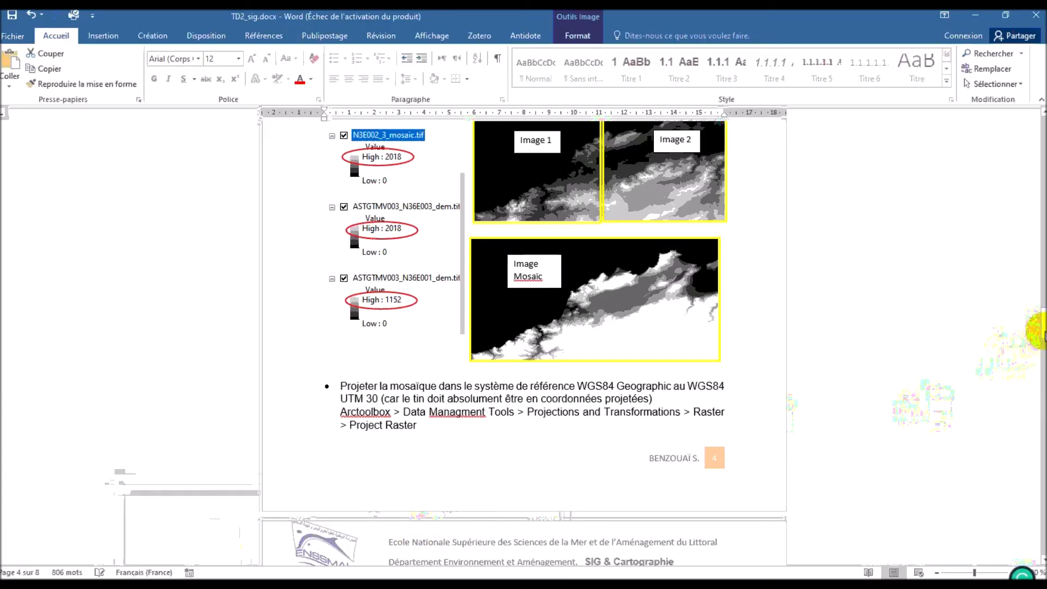
pyautogui.moveTo(1041, 330); pyautogui.dragTo(1024, 402)
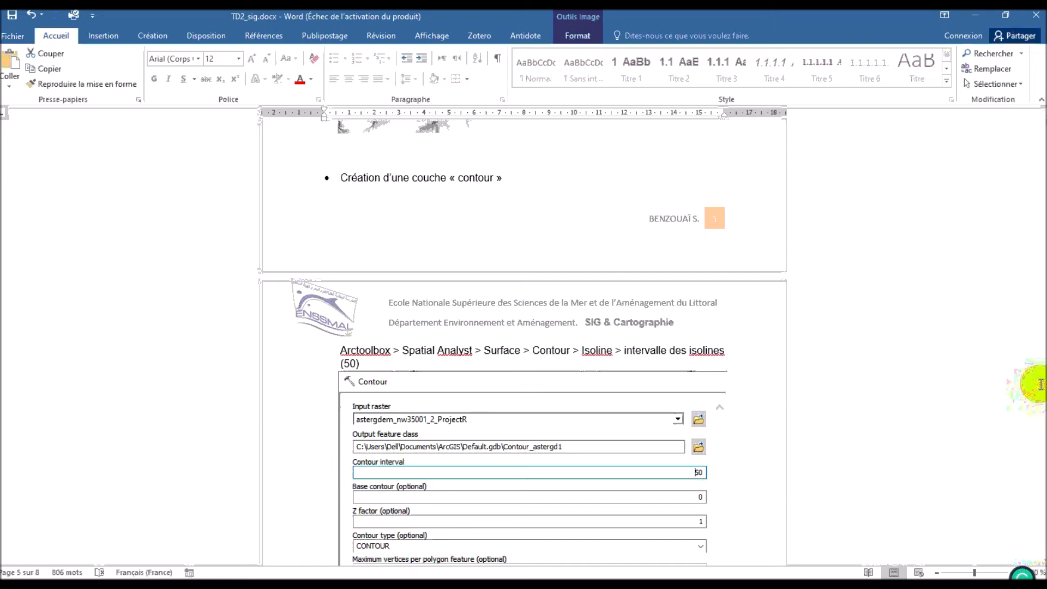
pyautogui.click(976, 19)
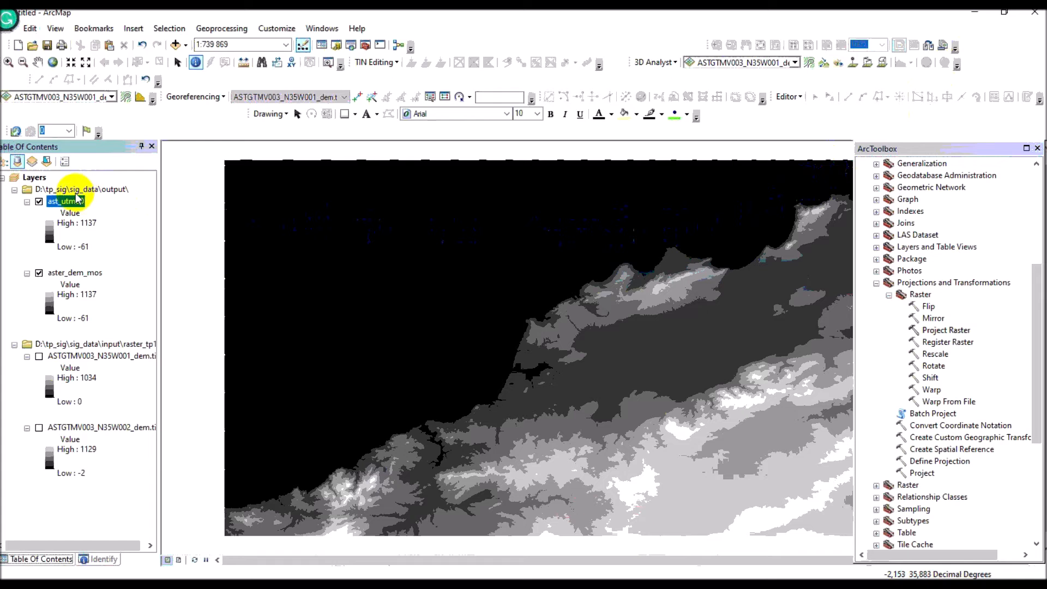
# Start a new blank map without saving the changes to the current untitled one
pyautogui.click(18, 46)
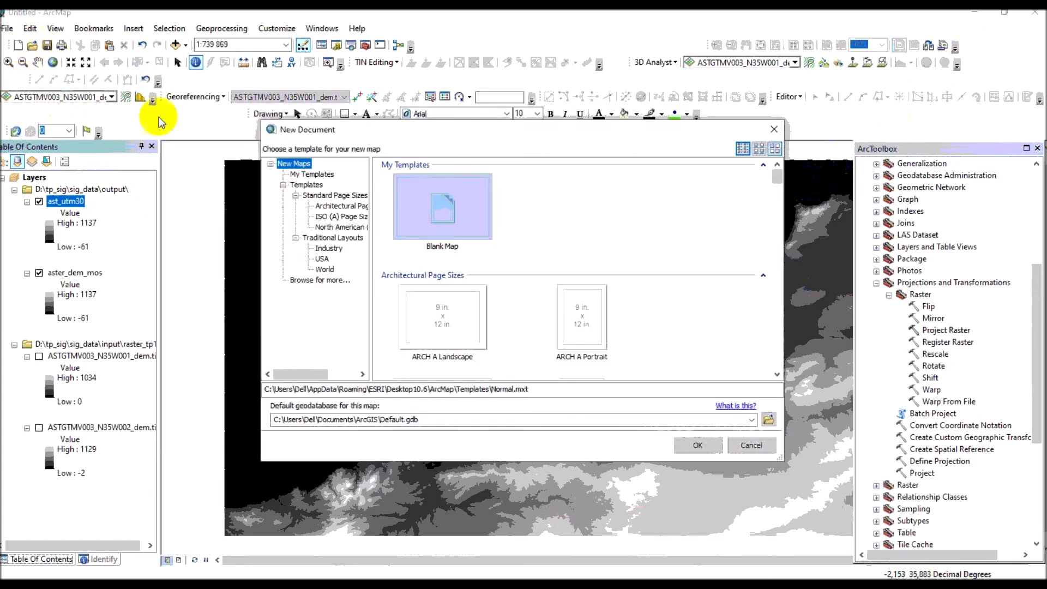
pyautogui.click(699, 445)
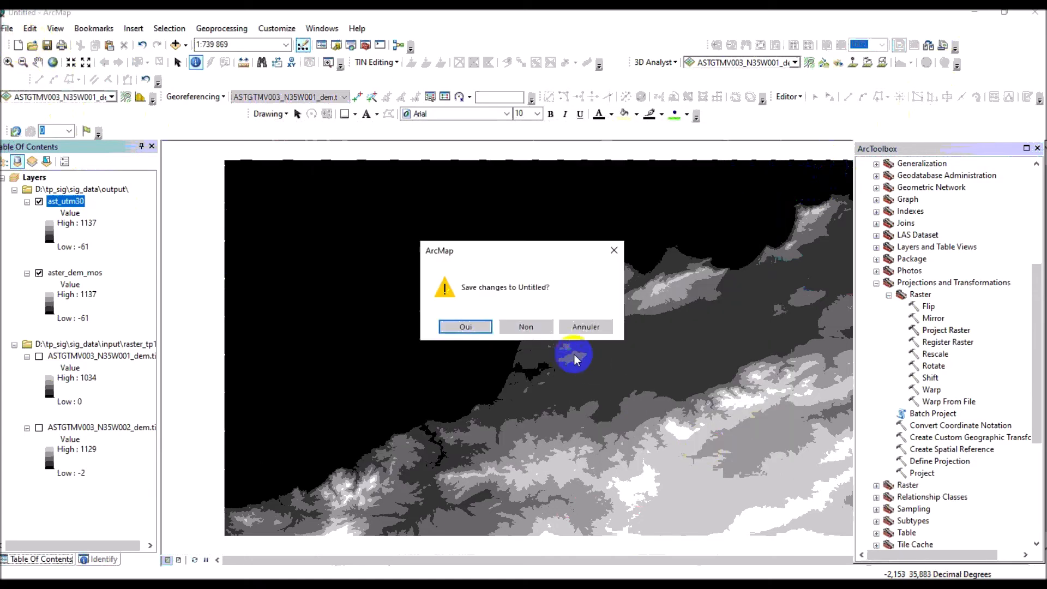
pyautogui.click(533, 325)
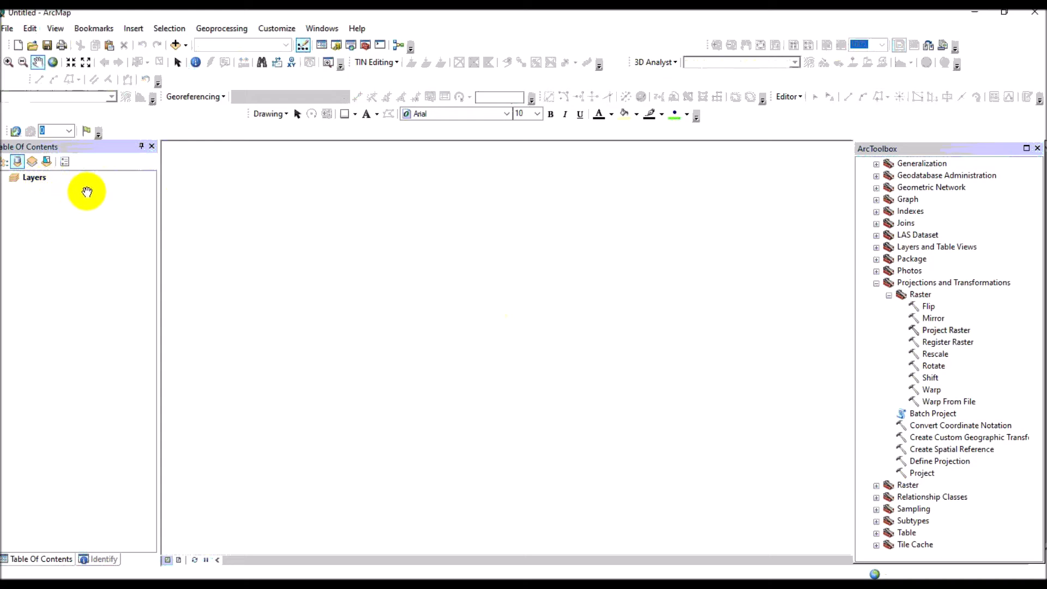
# Set the empty data frame's coordinate system to WGS 1984 UTM Zone 30N
pyautogui.rightClick(38, 177)
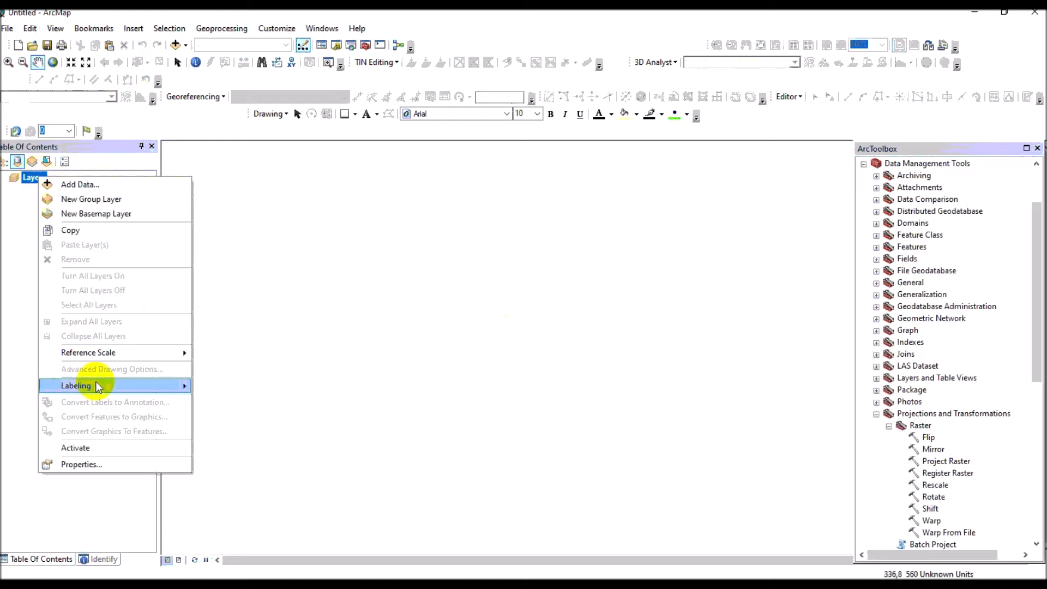
pyautogui.click(124, 461)
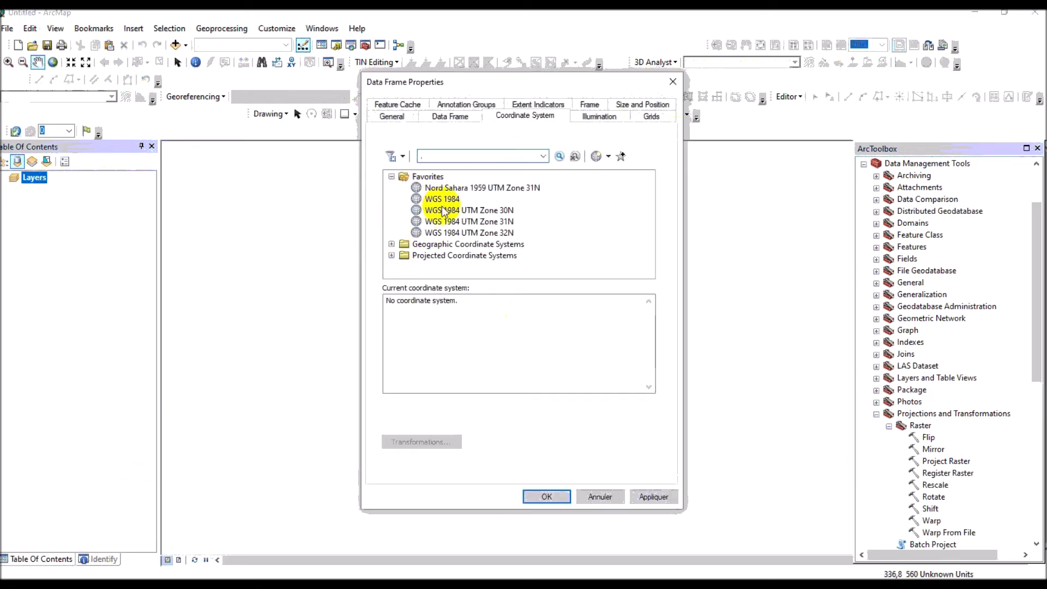
pyautogui.click(443, 210)
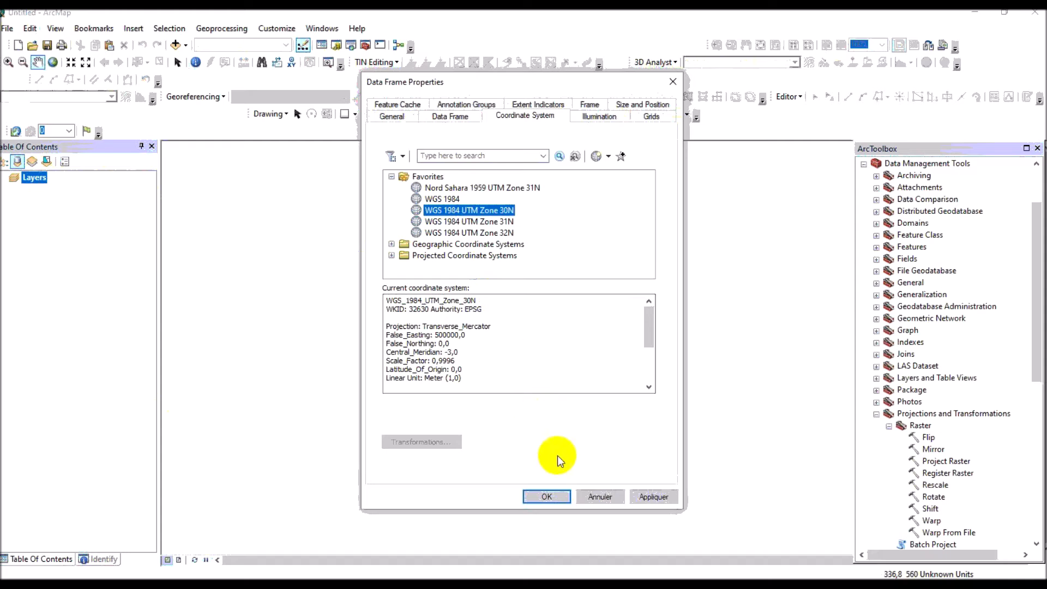
pyautogui.click(666, 497)
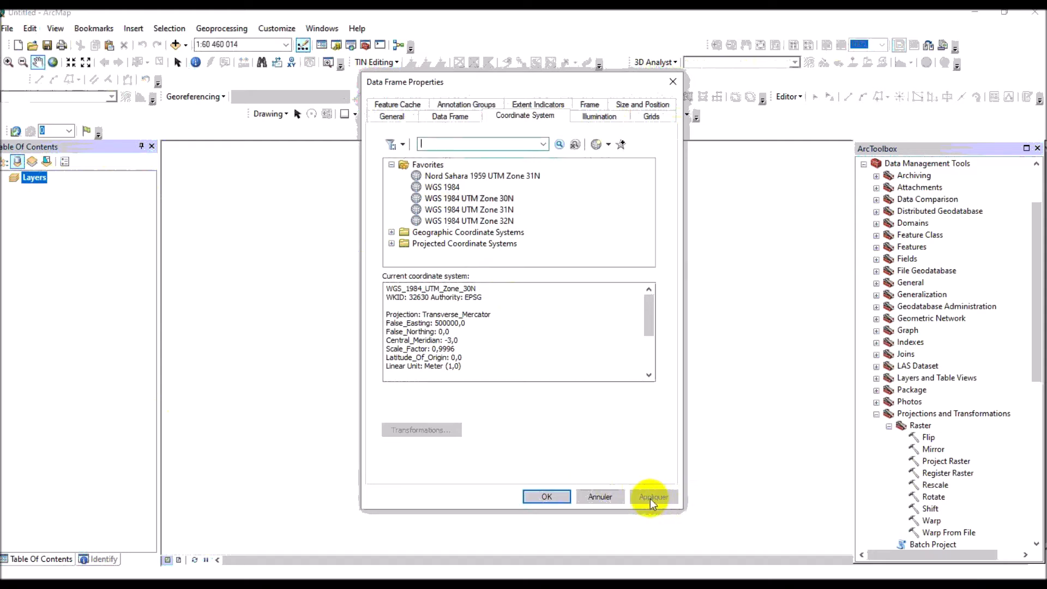
pyautogui.click(548, 496)
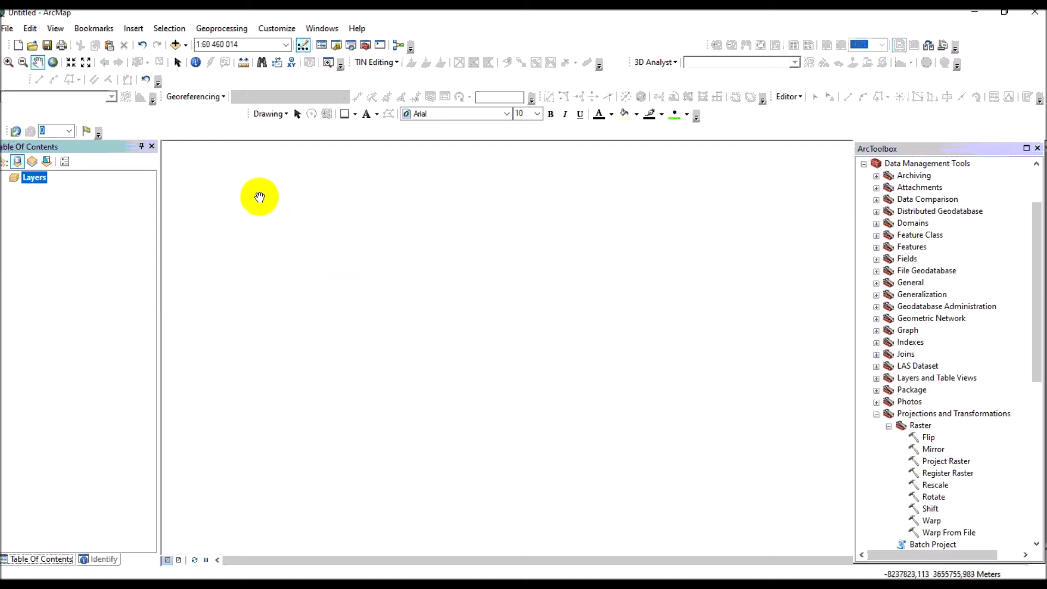
# Add the projected raster ast_utm30 from the sig_data output folder to the map
pyautogui.click(175, 44)
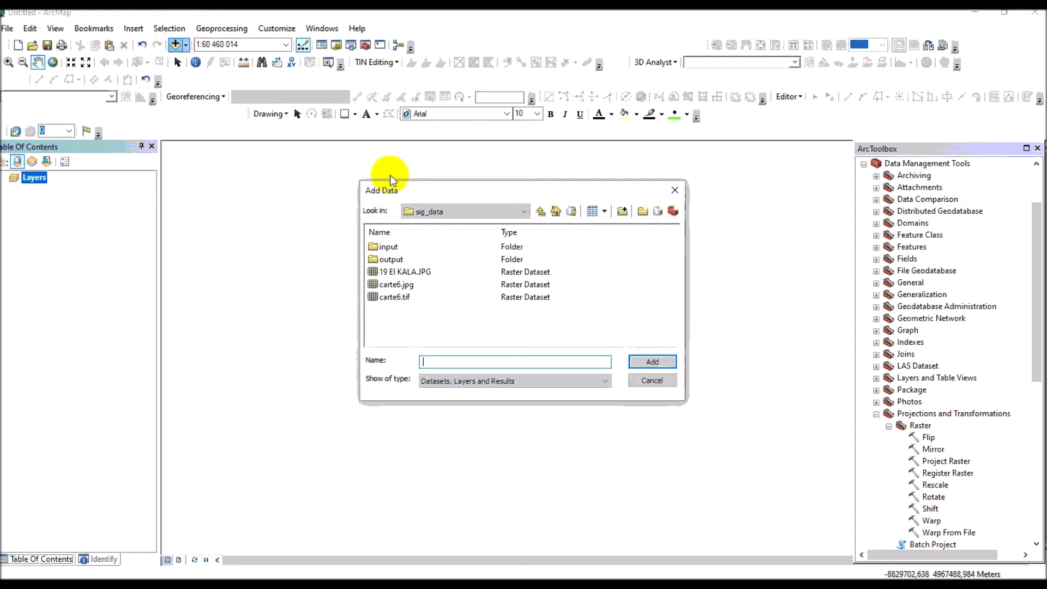
pyautogui.doubleClick(392, 260)
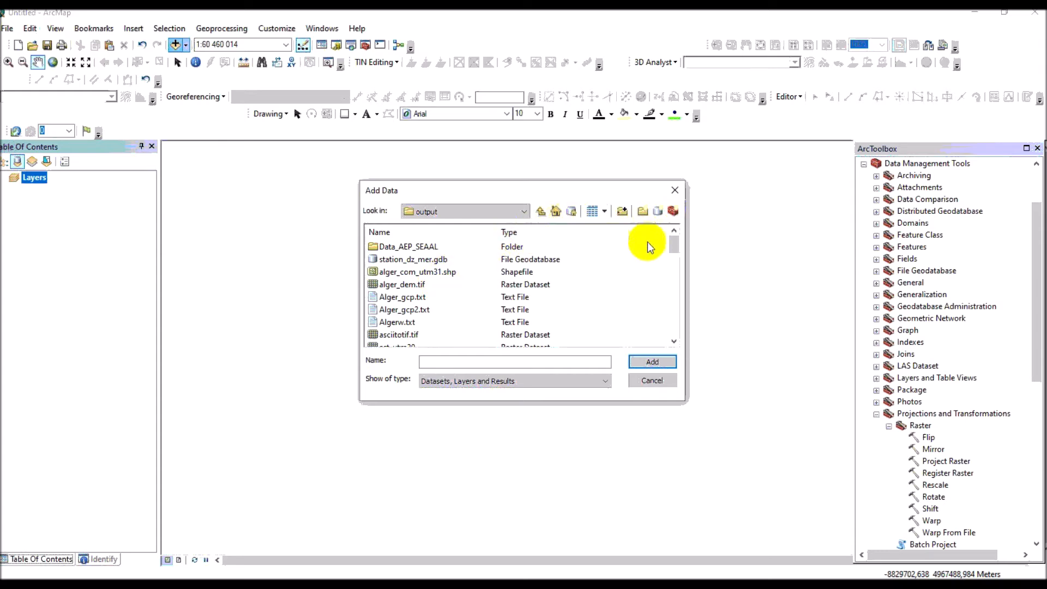
pyautogui.click(670, 249)
pyautogui.moveTo(671, 249); pyautogui.dragTo(668, 256)
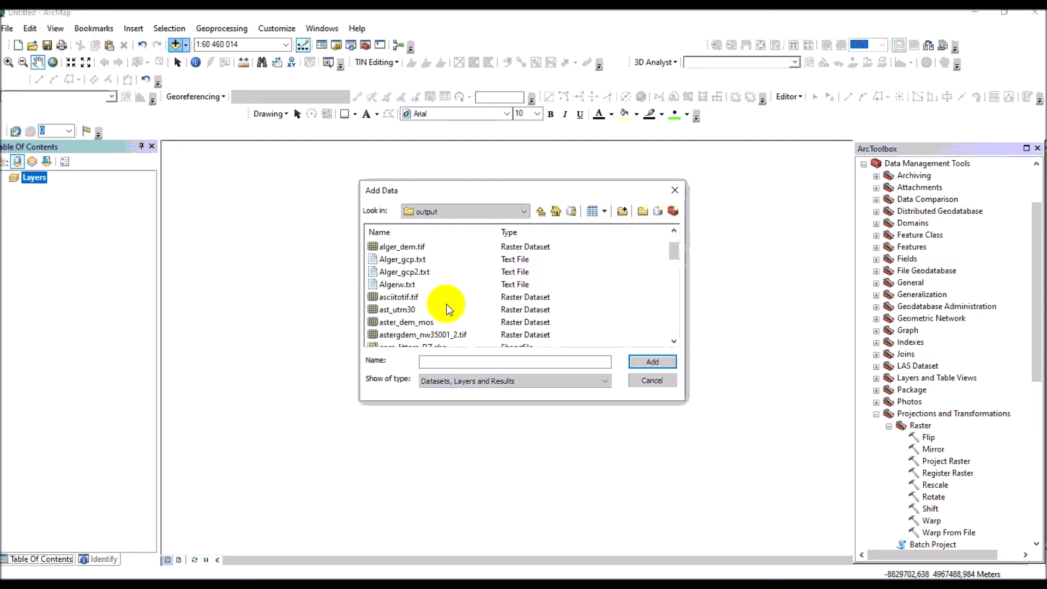
pyautogui.click(398, 310)
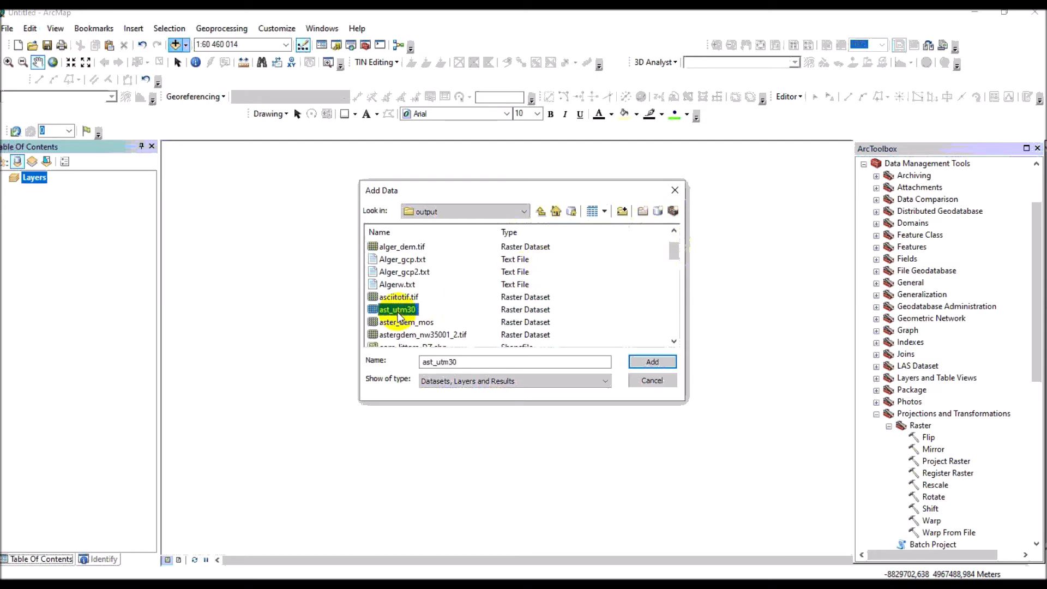
pyautogui.click(639, 362)
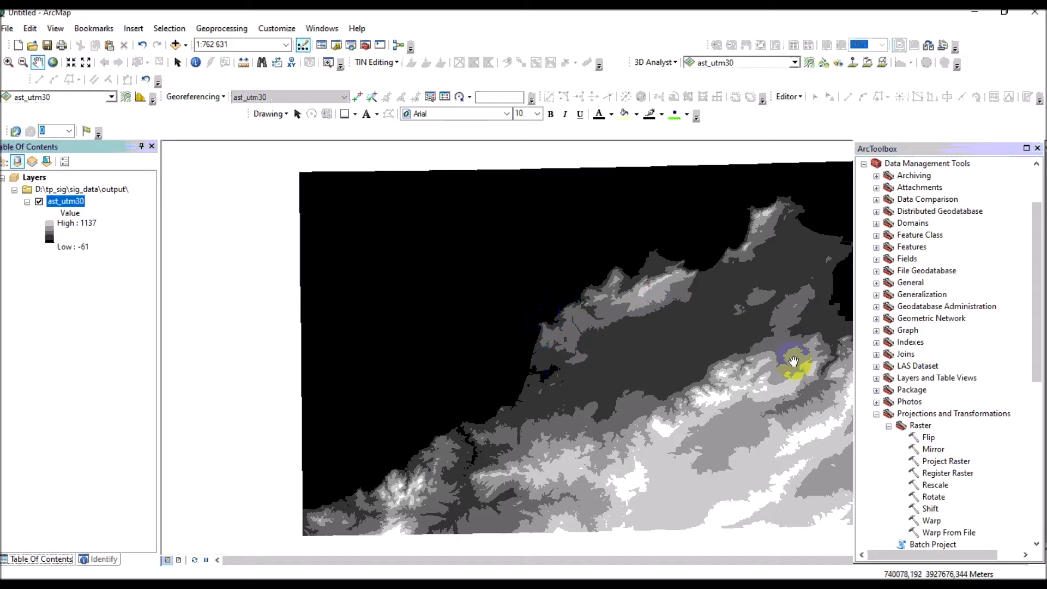
# Collapse the Data Management Tools and locate the Contour tool among the Spatial Analyst surface tools
pyautogui.click(876, 416)
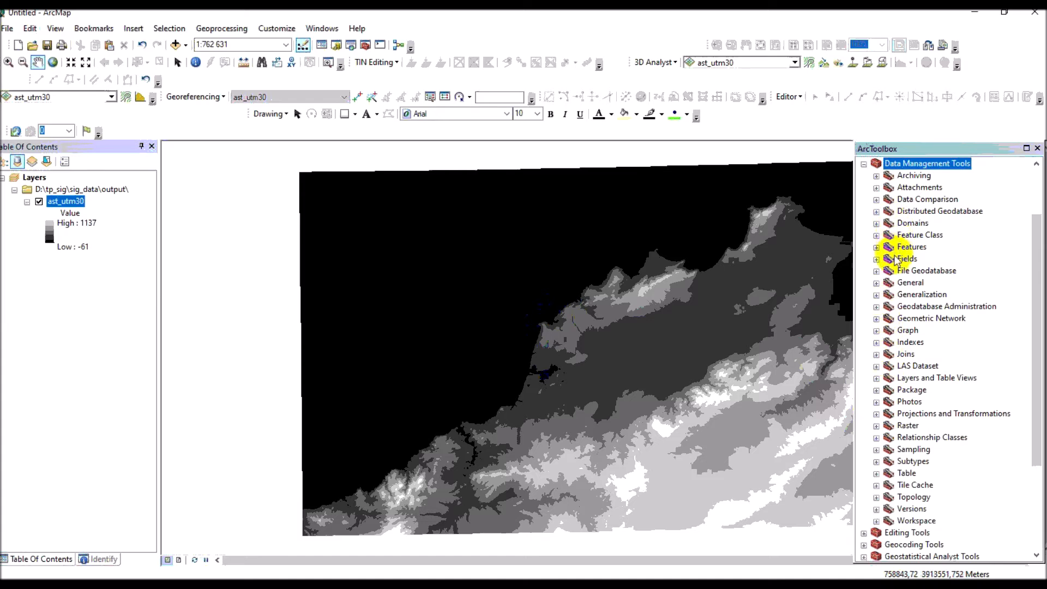
pyautogui.click(865, 165)
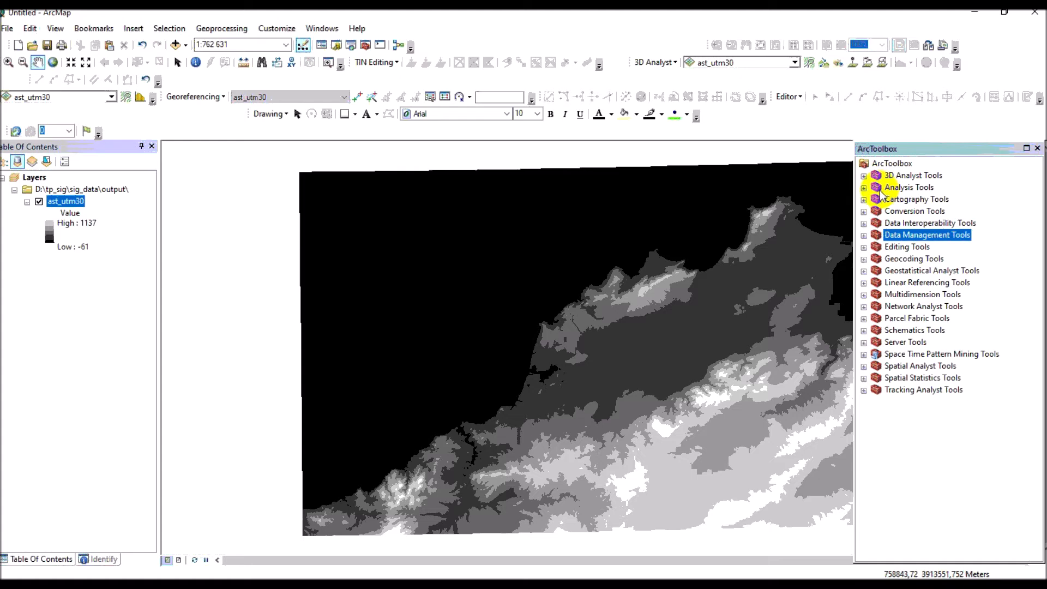
pyautogui.click(864, 367)
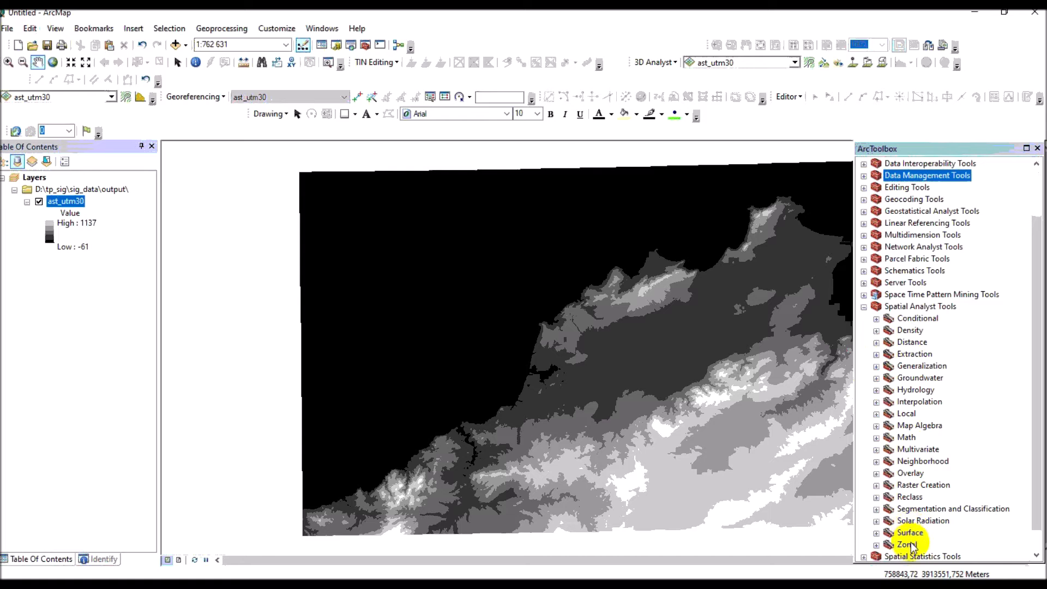
pyautogui.click(876, 532)
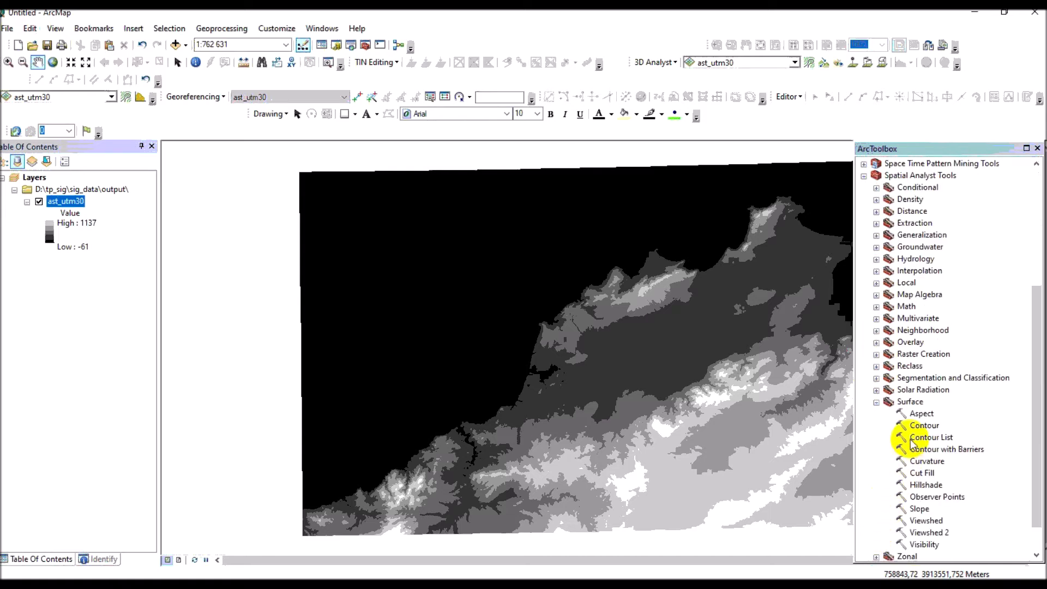
pyautogui.click(924, 425)
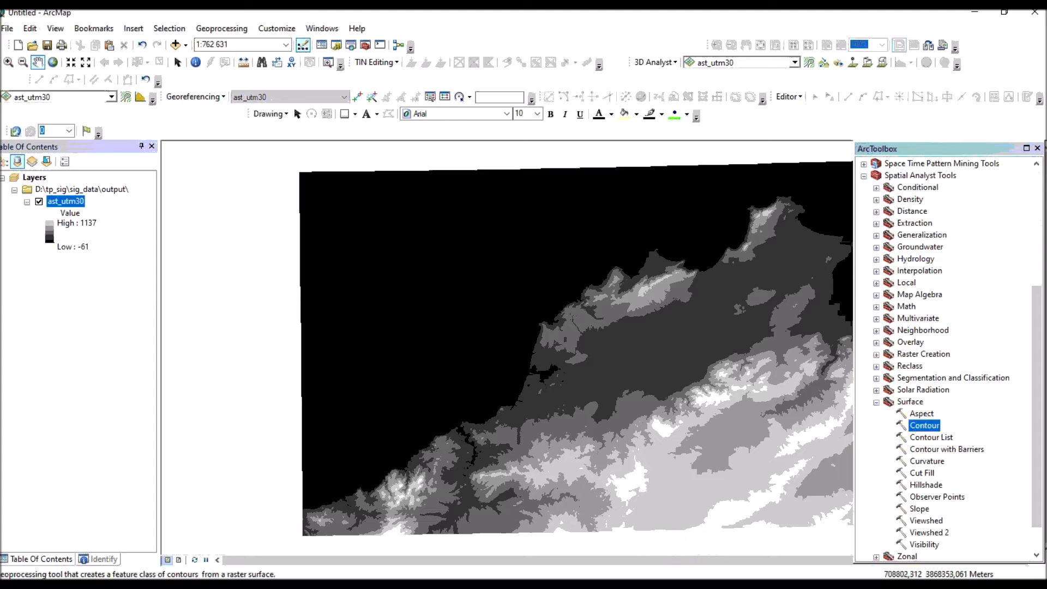
# Switch to TD2_sig.docx in Word to review the contour layer instructions and tool settings, and return to ArcMap
pyautogui.click(338, 585)
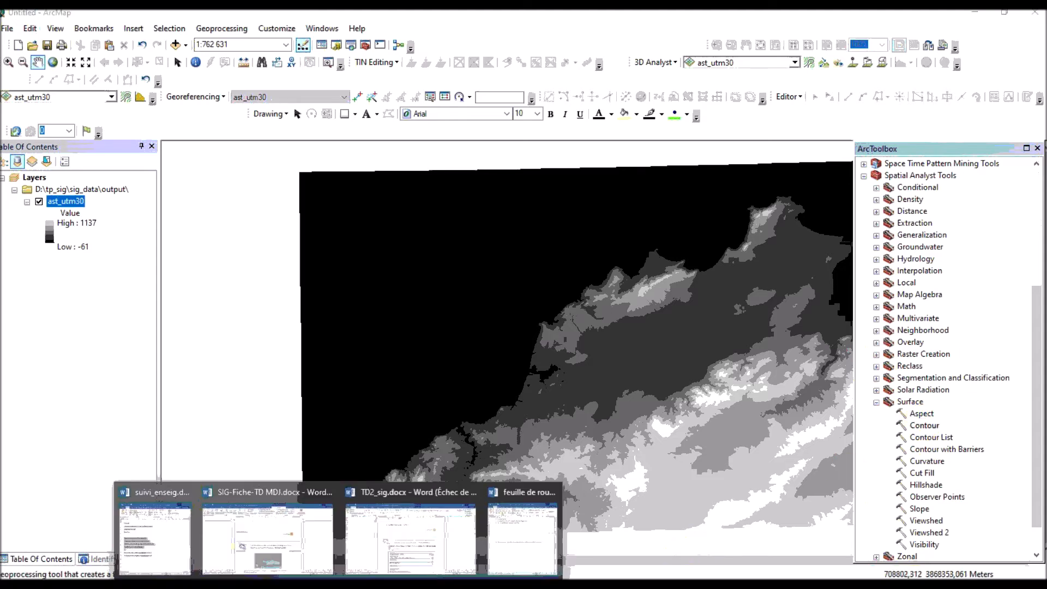
pyautogui.click(393, 553)
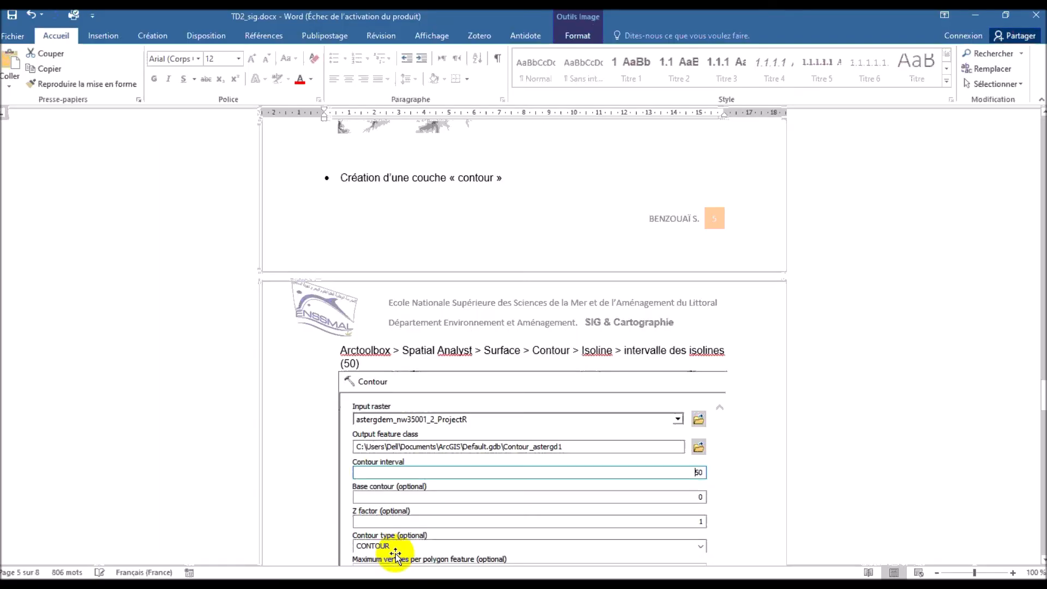
pyautogui.click(338, 585)
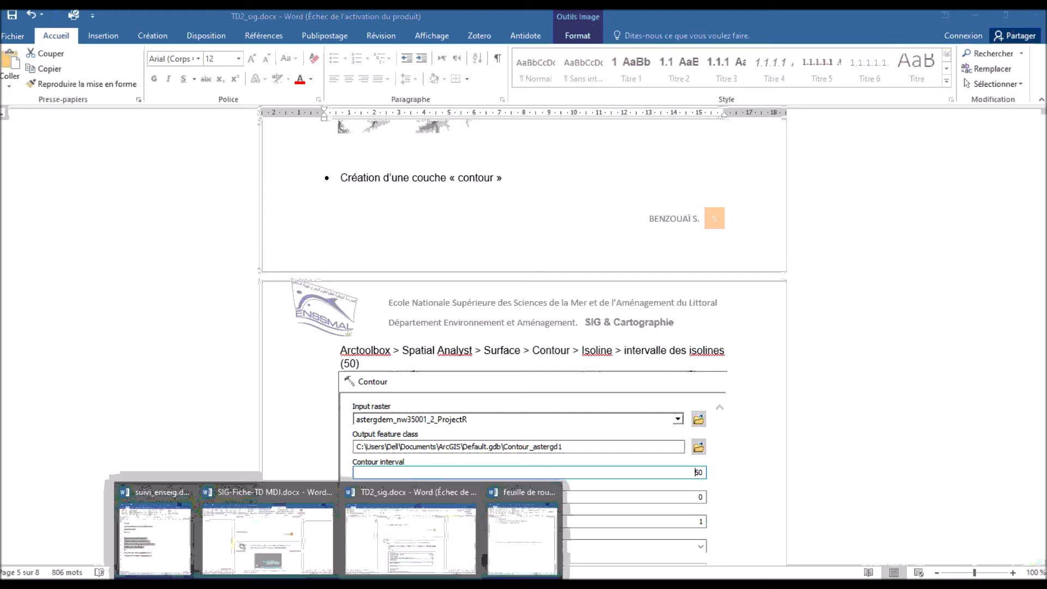
pyautogui.click(429, 464)
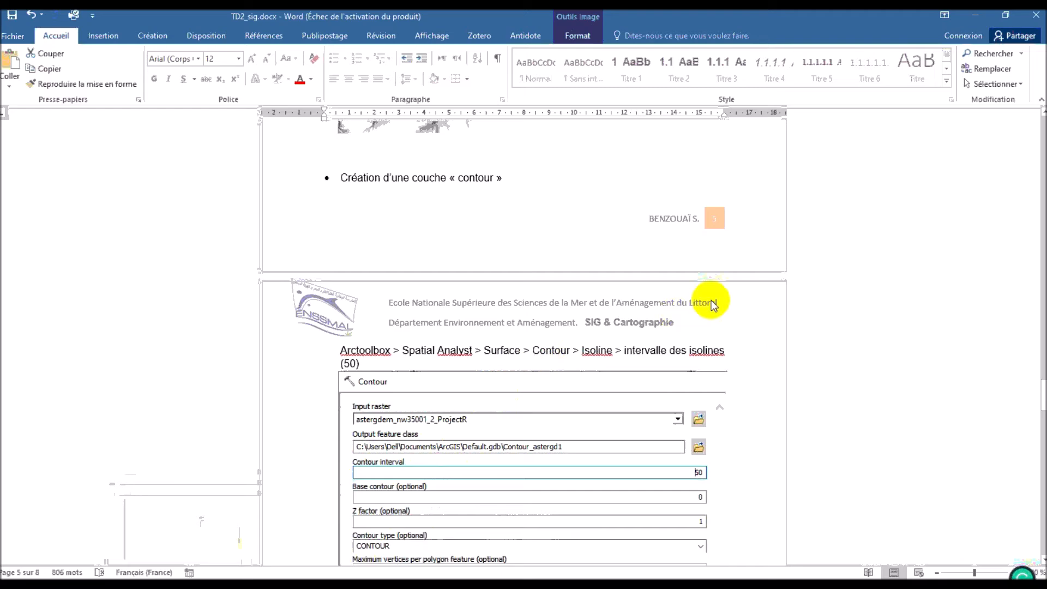
pyautogui.click(975, 18)
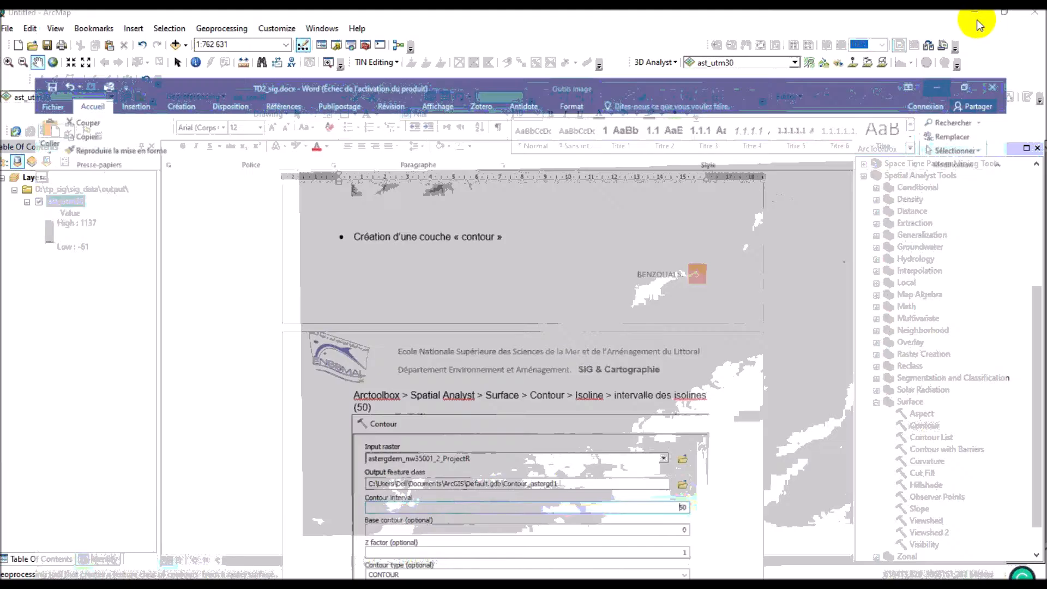
# Set up the Contour tool with ast_utm30 as input raster, the default output feature class and a contour interval of 50
pyautogui.doubleClick(924, 429)
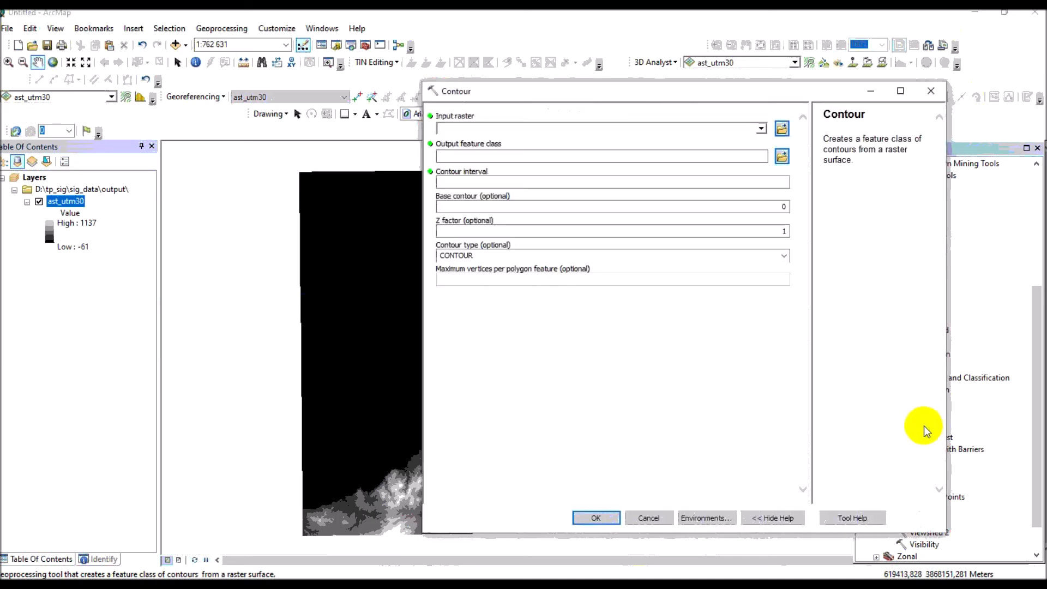
pyautogui.click(760, 130)
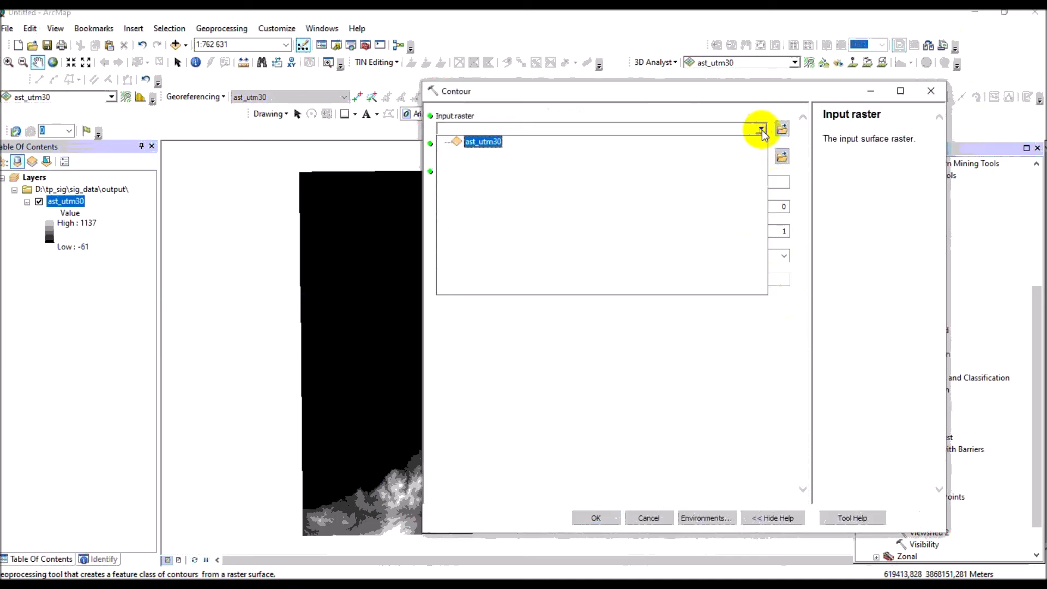
pyautogui.click(489, 143)
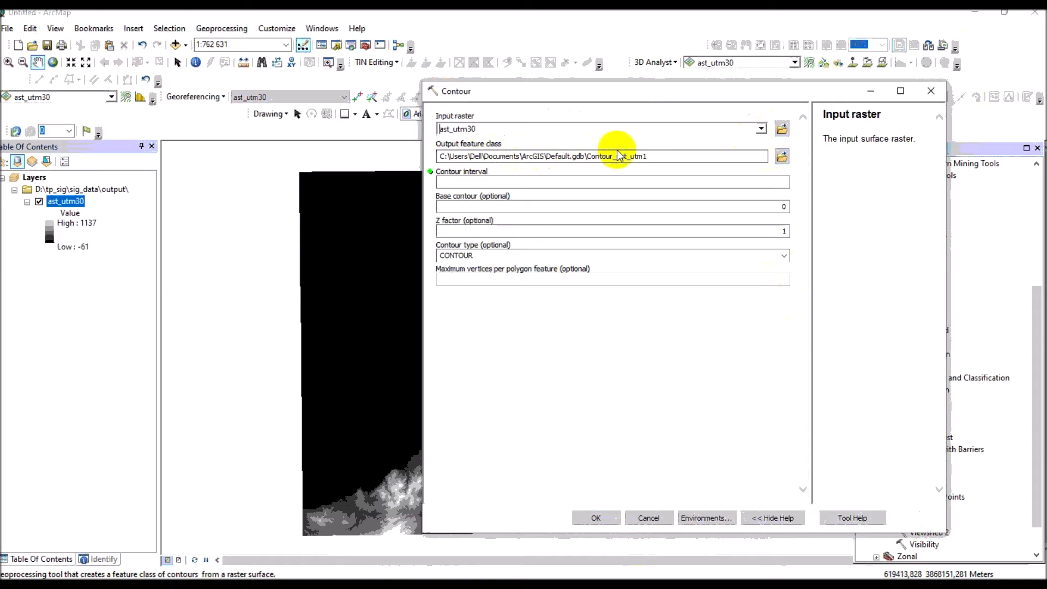
pyautogui.click(651, 157)
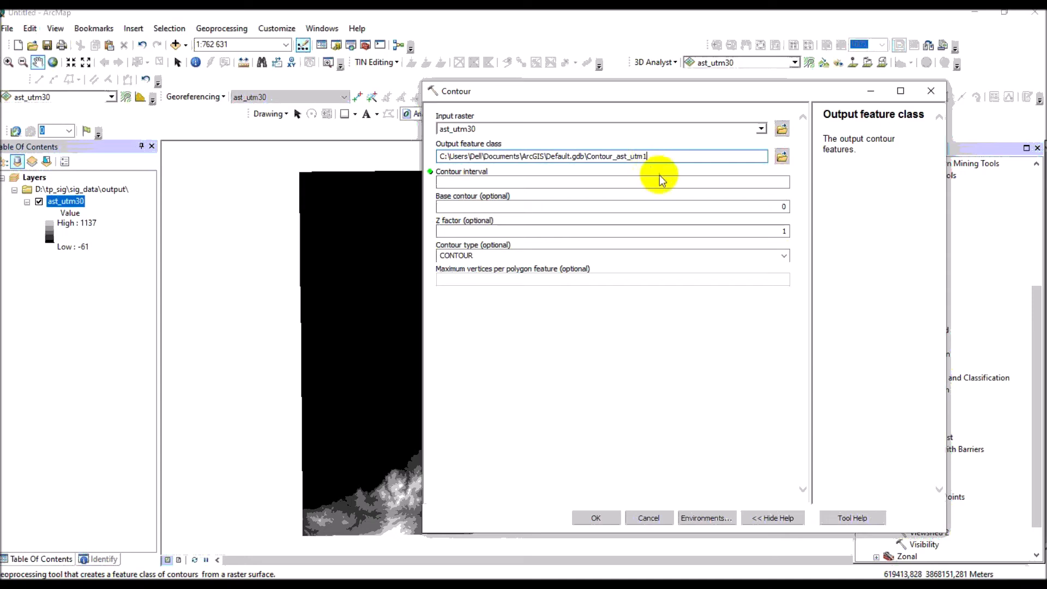
pyautogui.click(676, 182)
pyautogui.click(700, 183)
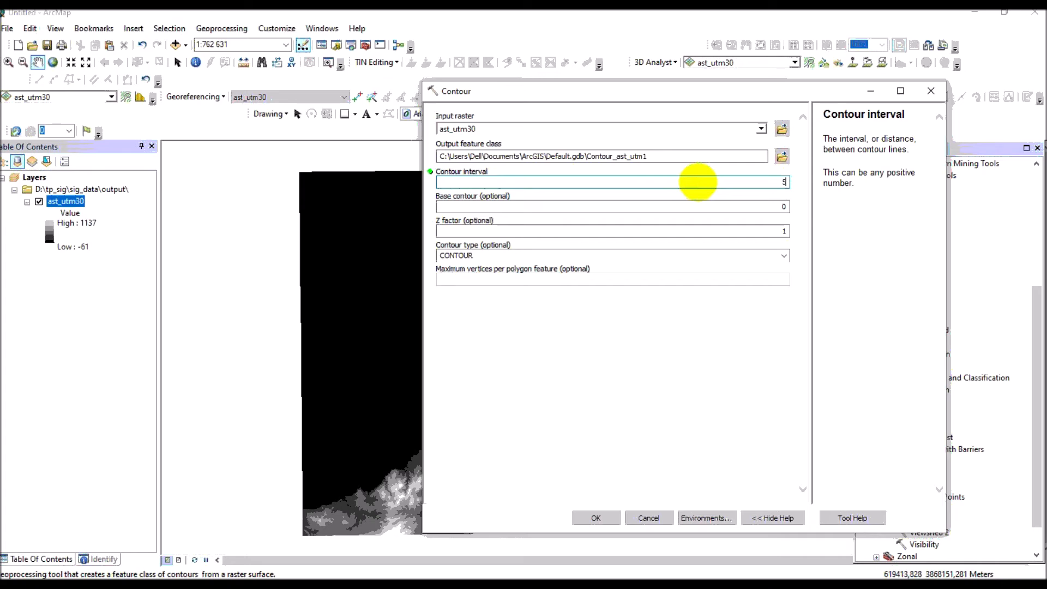
pyautogui.write('0')
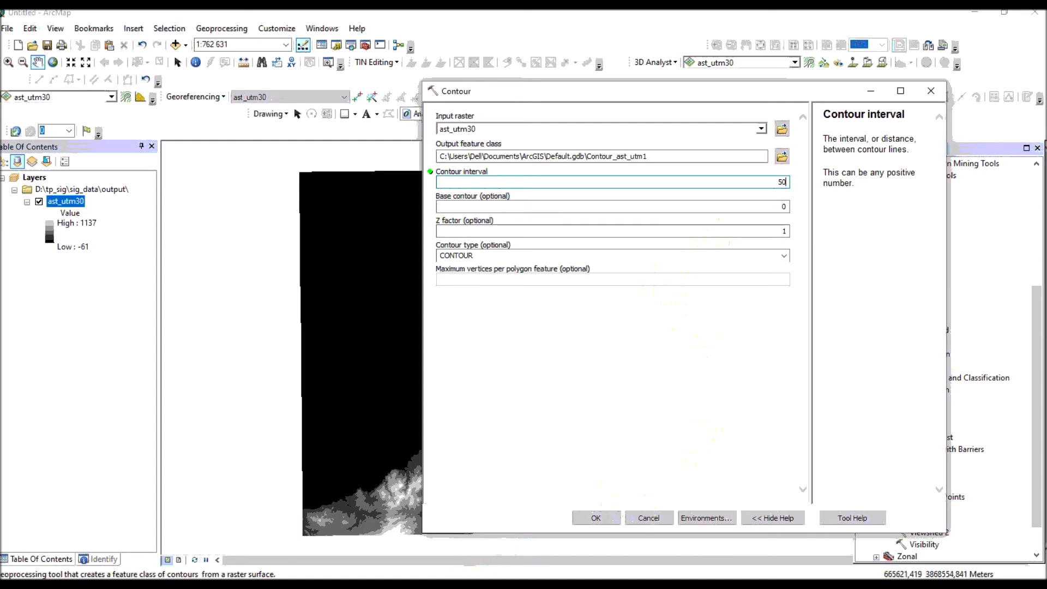
# Check the contour settings and example map in TD2_sig.docx, and run the Contour tool in ArcMap
pyautogui.click(341, 586)
pyautogui.click(383, 545)
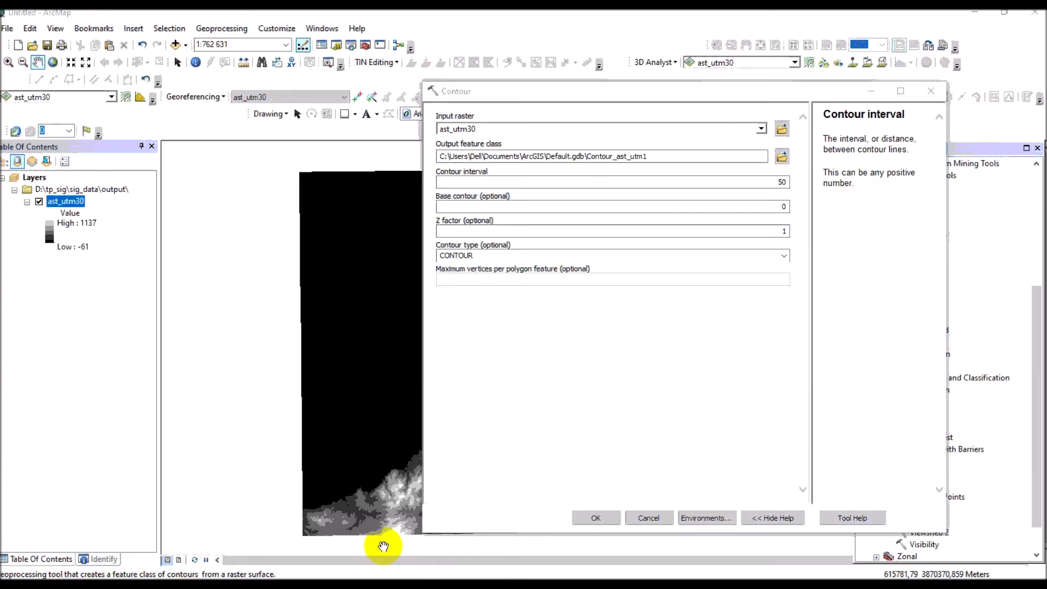
pyautogui.moveTo(1041, 406); pyautogui.dragTo(1039, 431)
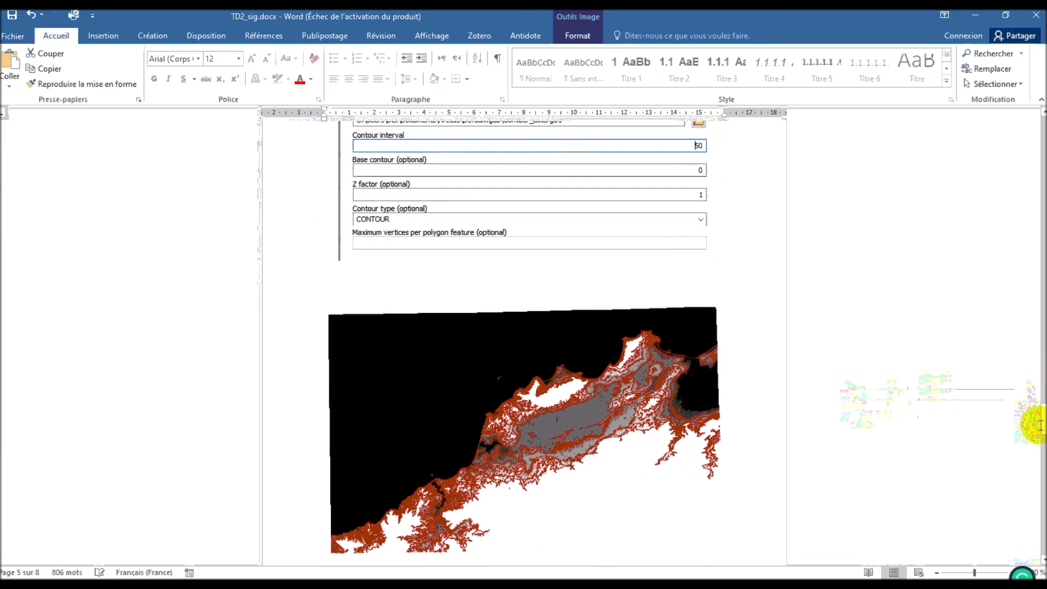
pyautogui.click(975, 14)
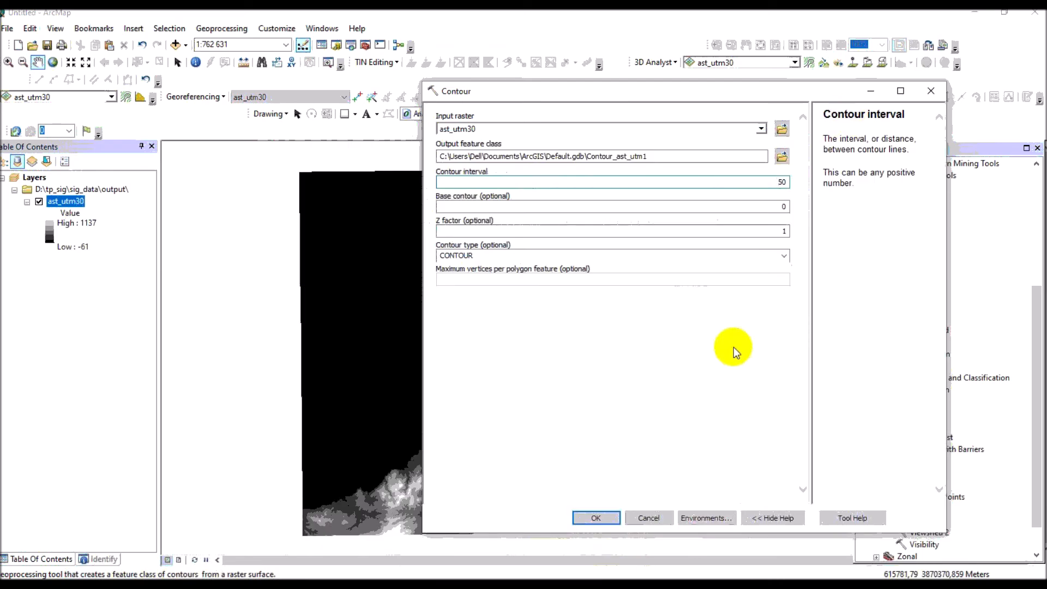
pyautogui.click(594, 518)
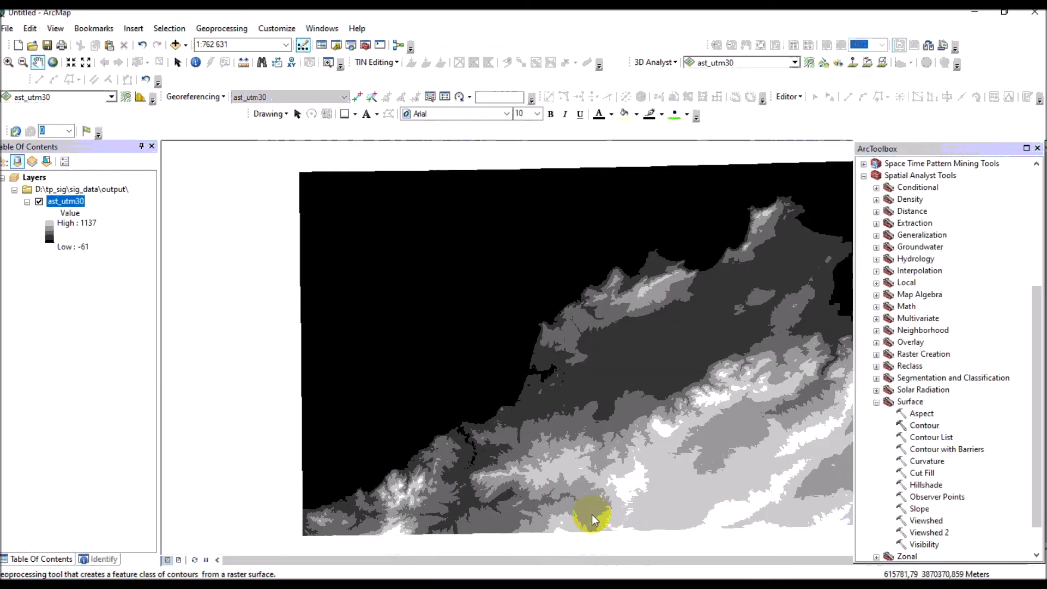
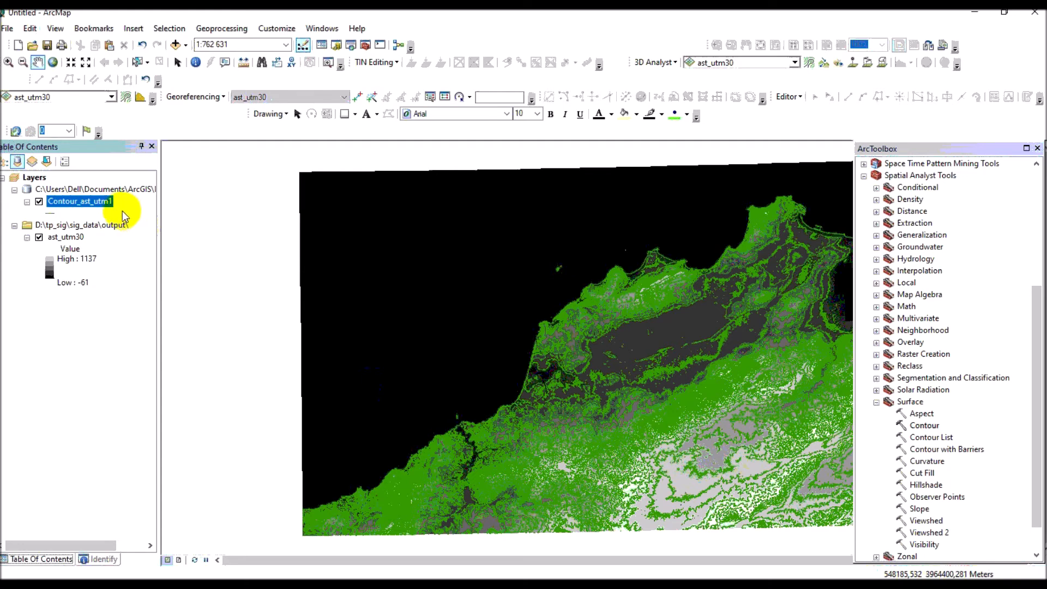
# Change the line symbol colour of the Contour_ast_utm1 layer to dark brown
pyautogui.rightClick(93, 206)
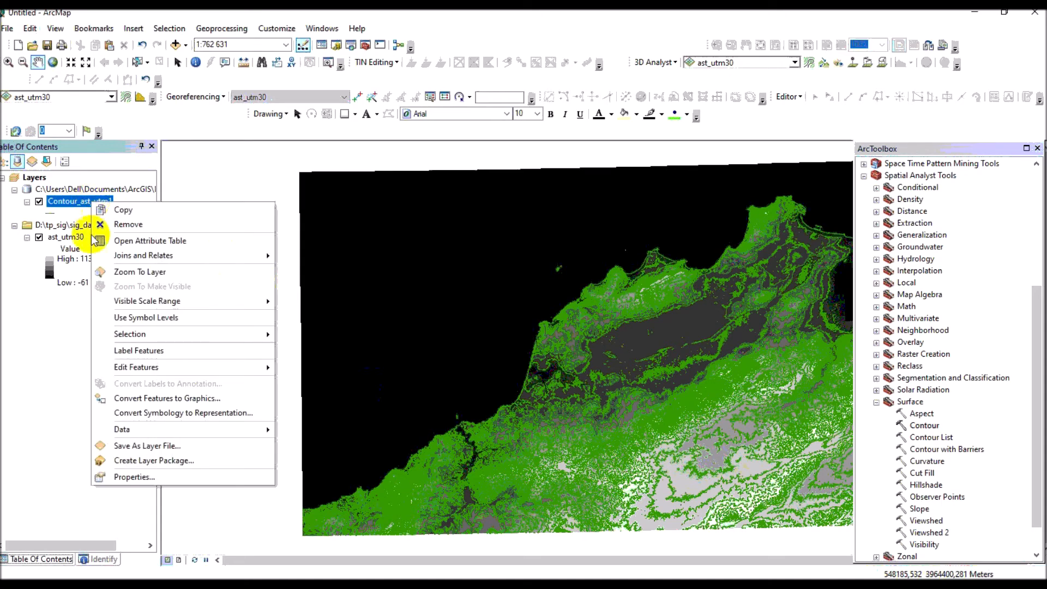
pyautogui.click(104, 473)
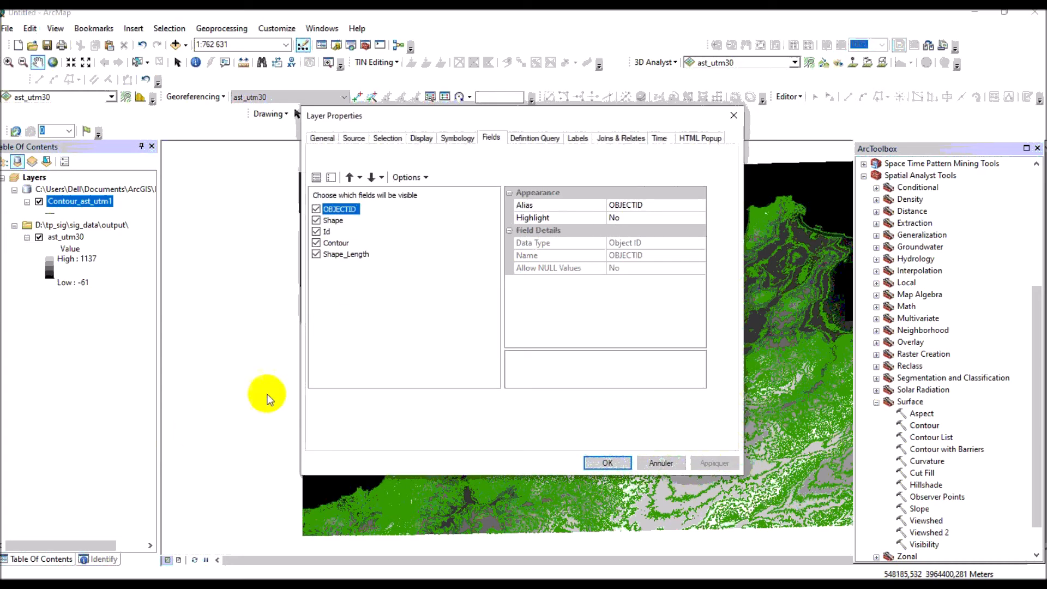
pyautogui.click(453, 141)
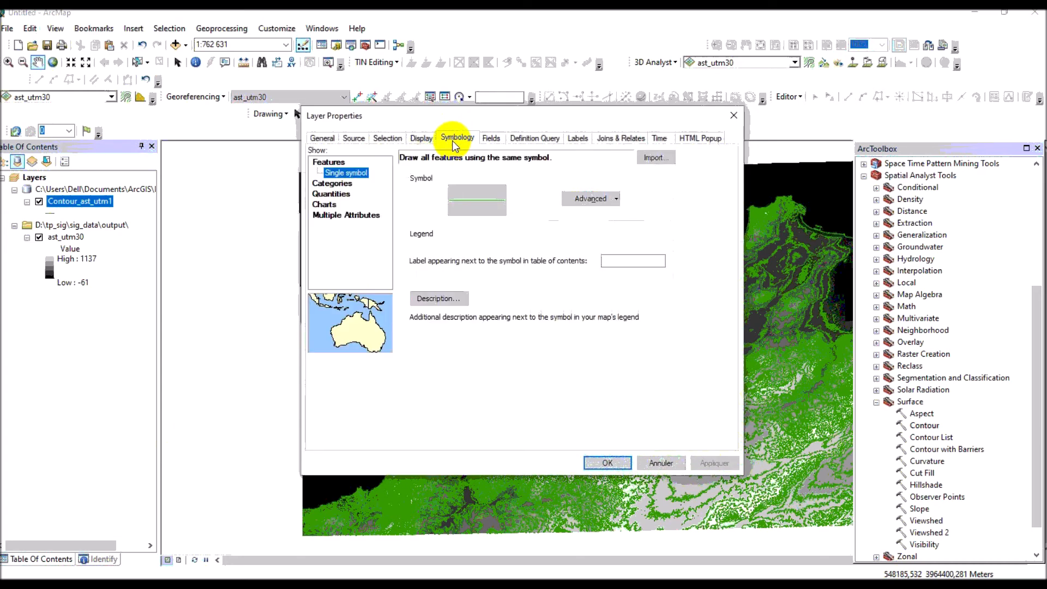
pyautogui.click(479, 205)
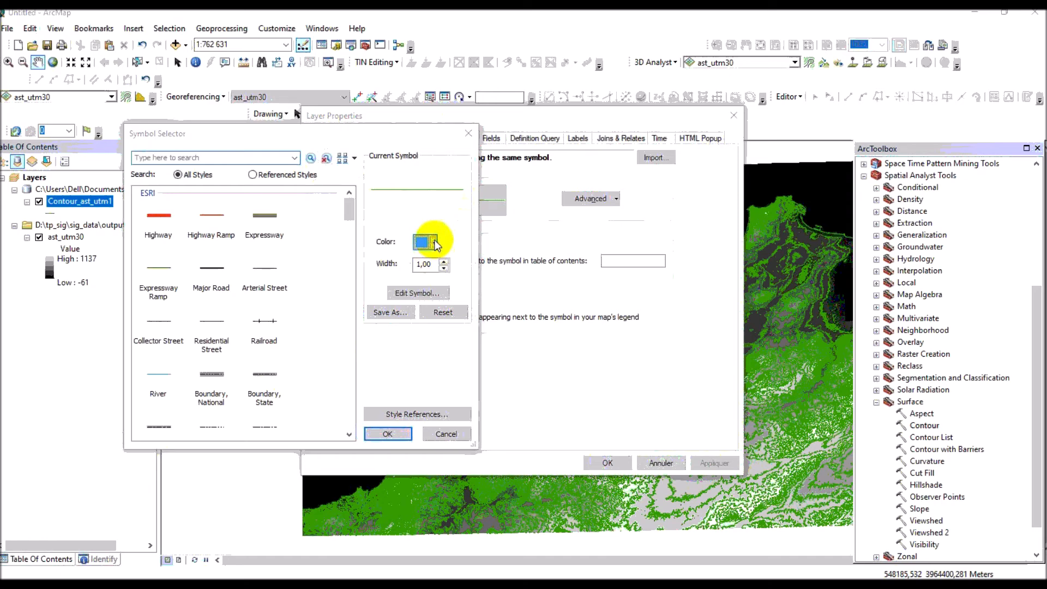
pyautogui.click(428, 242)
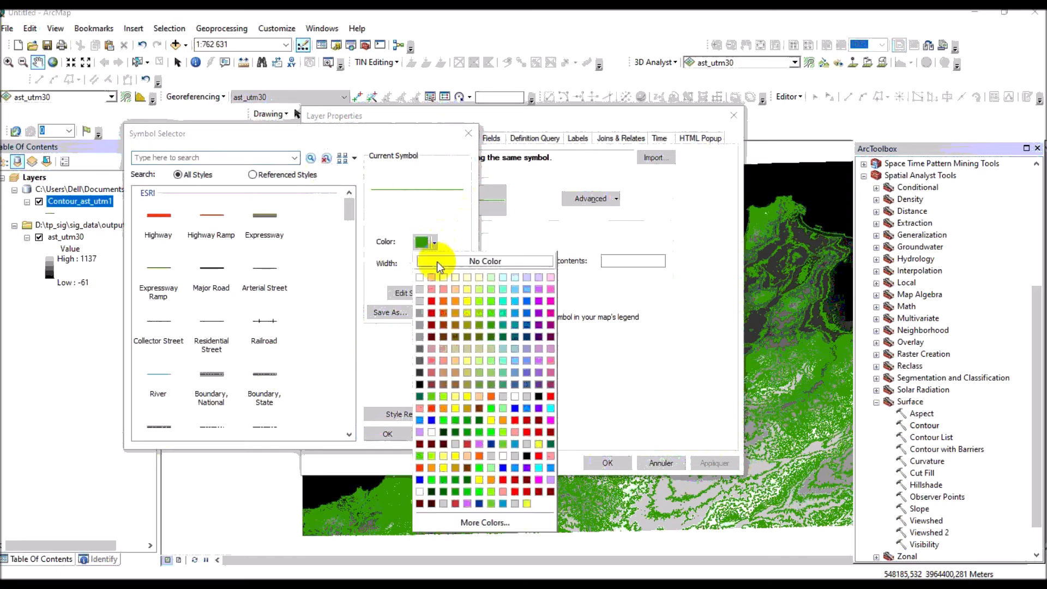
pyautogui.click(443, 337)
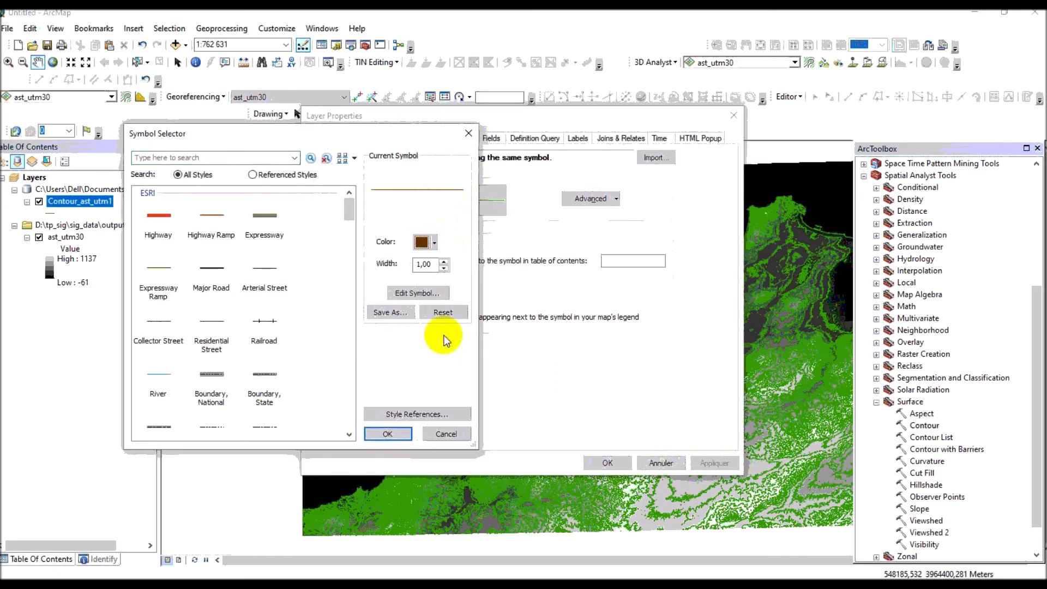
pyautogui.click(388, 434)
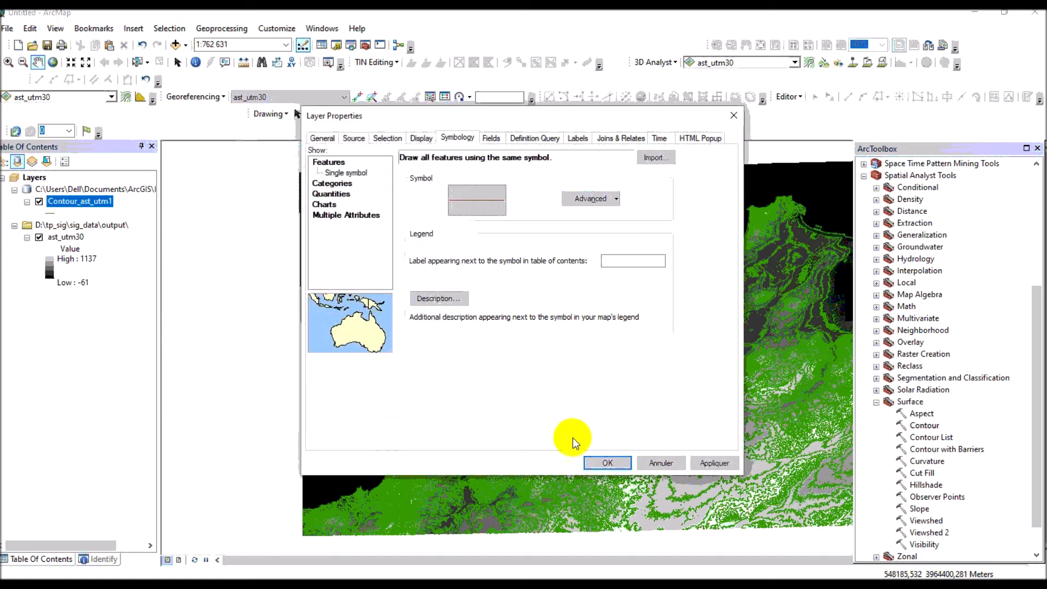
pyautogui.click(712, 464)
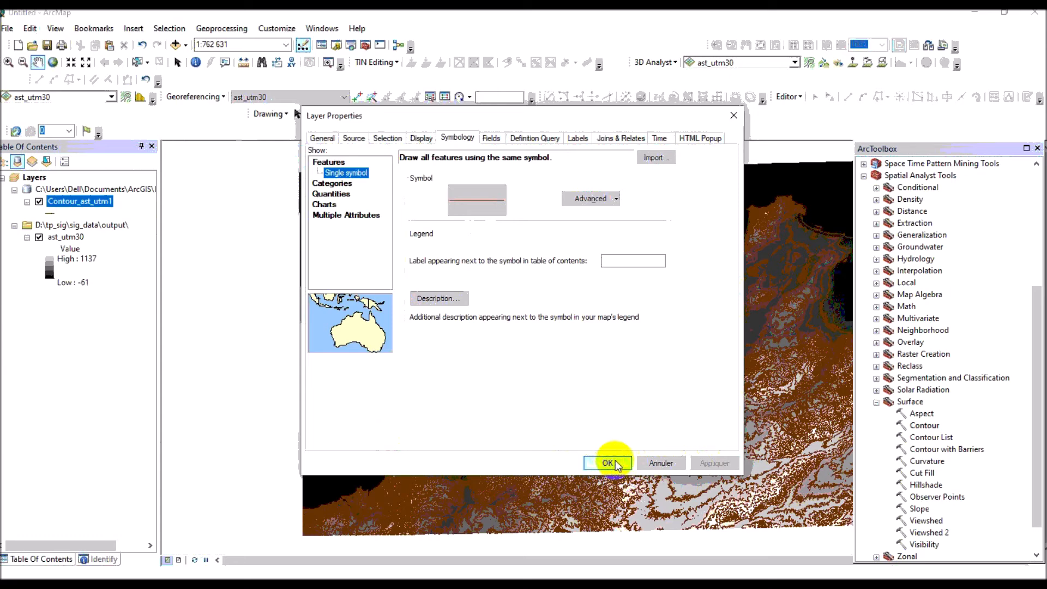
pyautogui.click(619, 465)
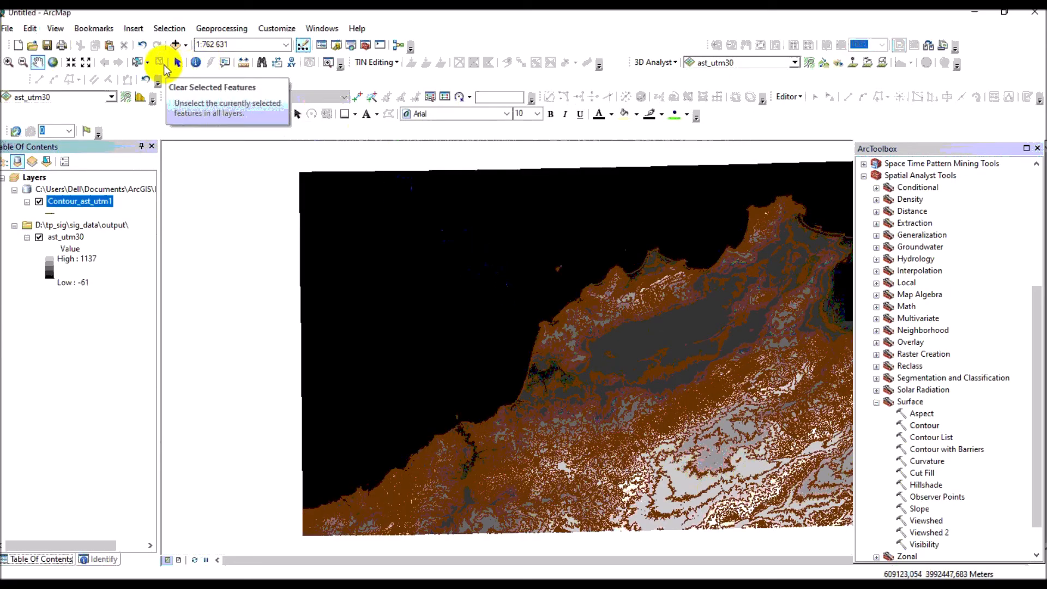
# Identify a contour line near the coastal headland to read its elevation attribute, and return to the layer list
pyautogui.click(8, 61)
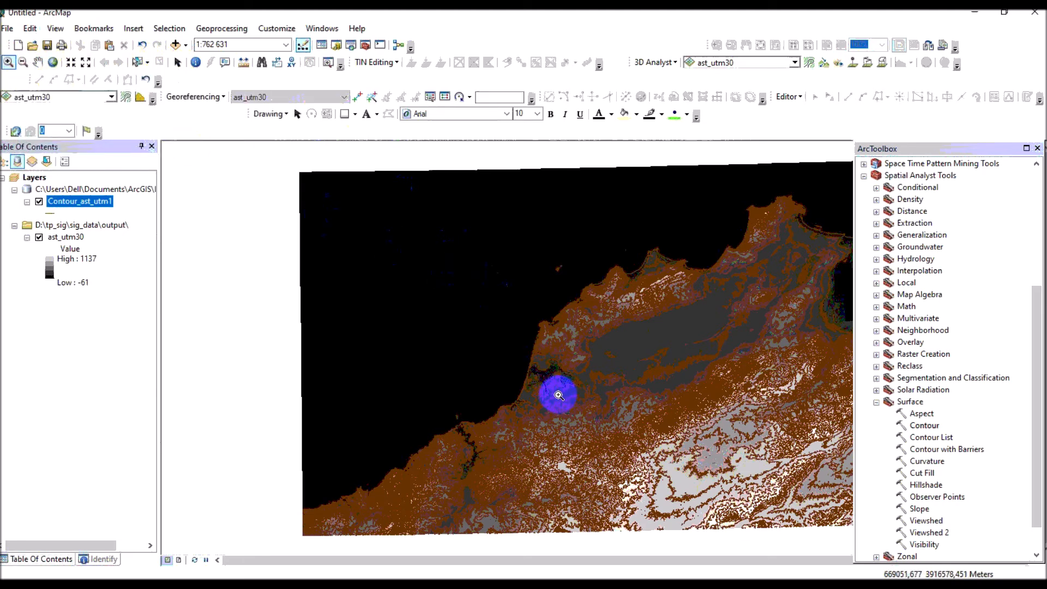
pyautogui.moveTo(545, 381); pyautogui.dragTo(622, 286)
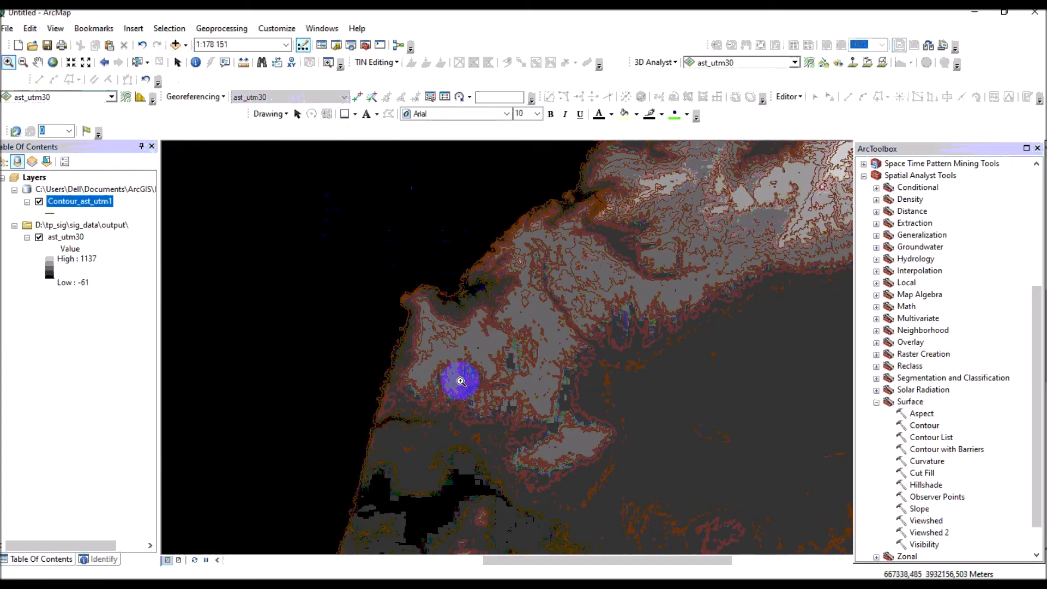
pyautogui.click(516, 254)
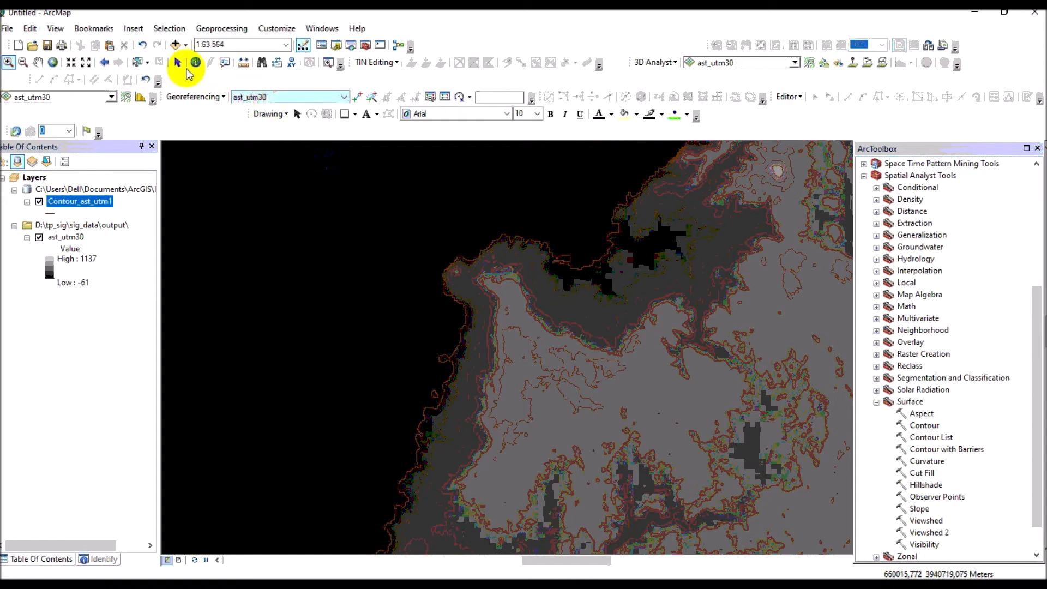
pyautogui.click(193, 65)
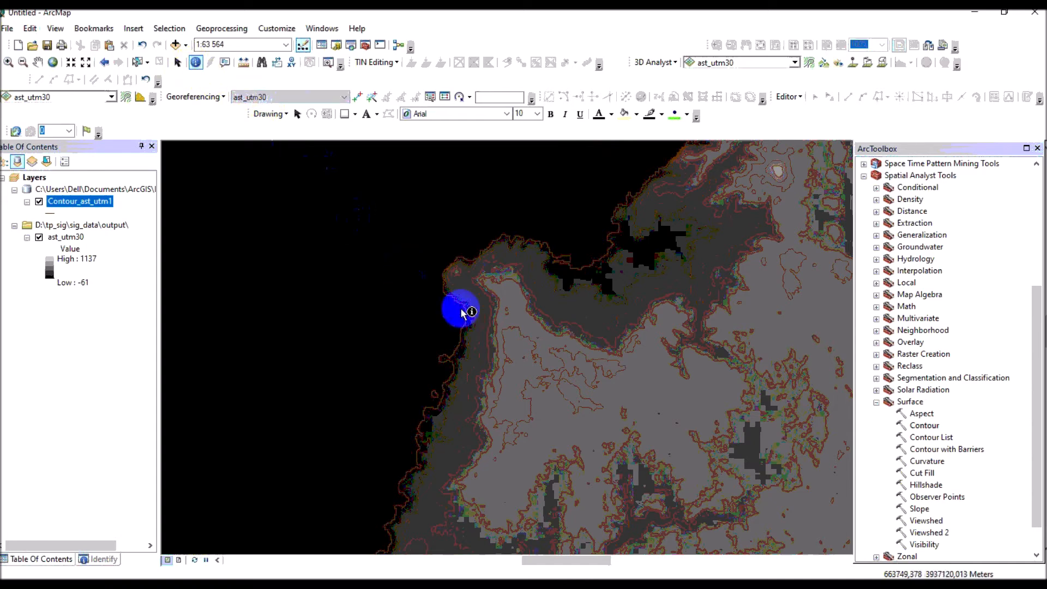
pyautogui.click(529, 312)
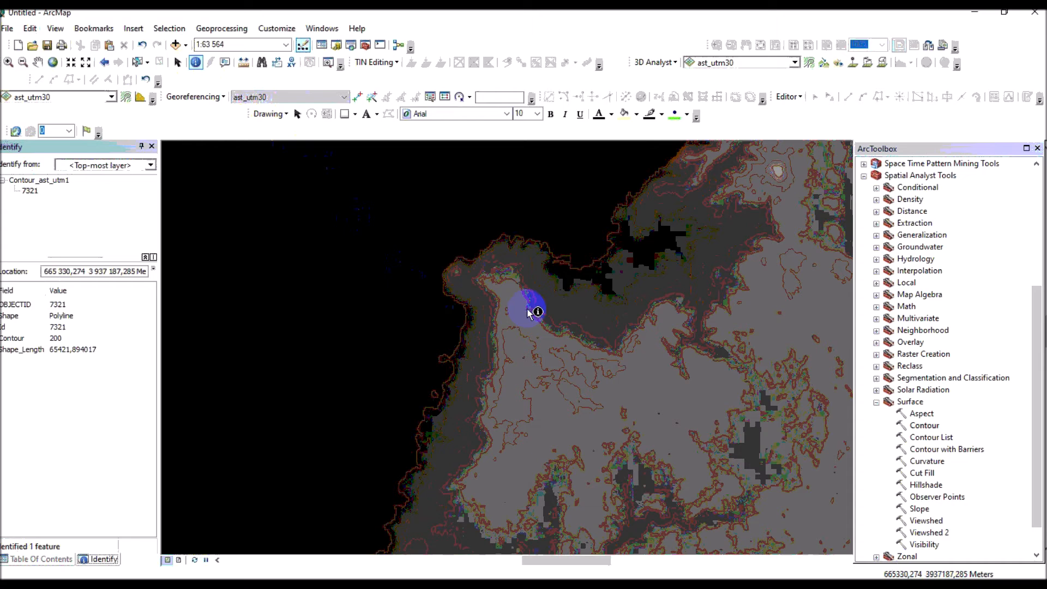
pyautogui.click(541, 322)
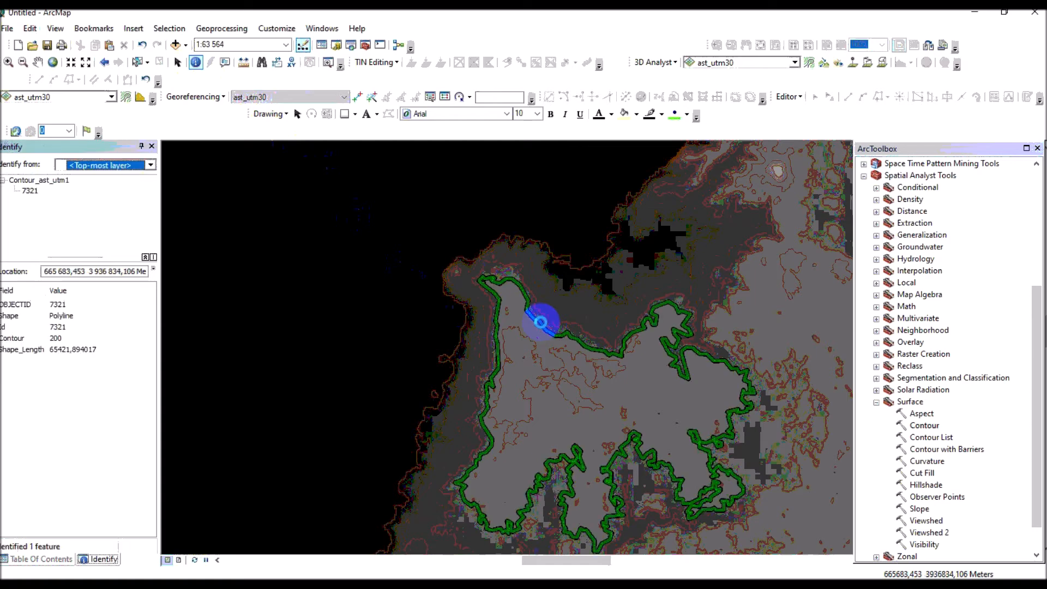
pyautogui.click(542, 326)
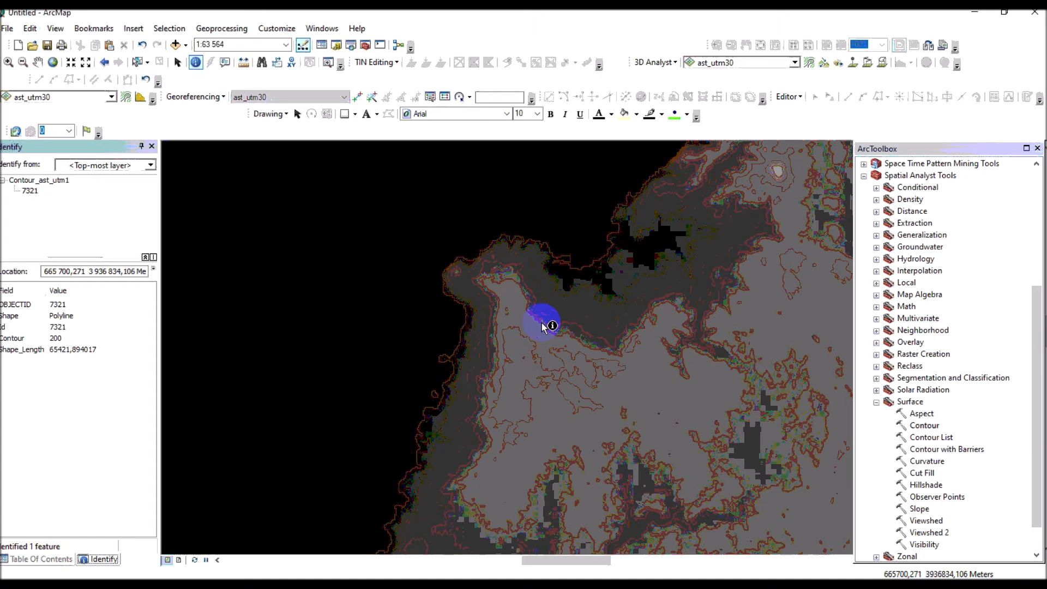
pyautogui.click(542, 326)
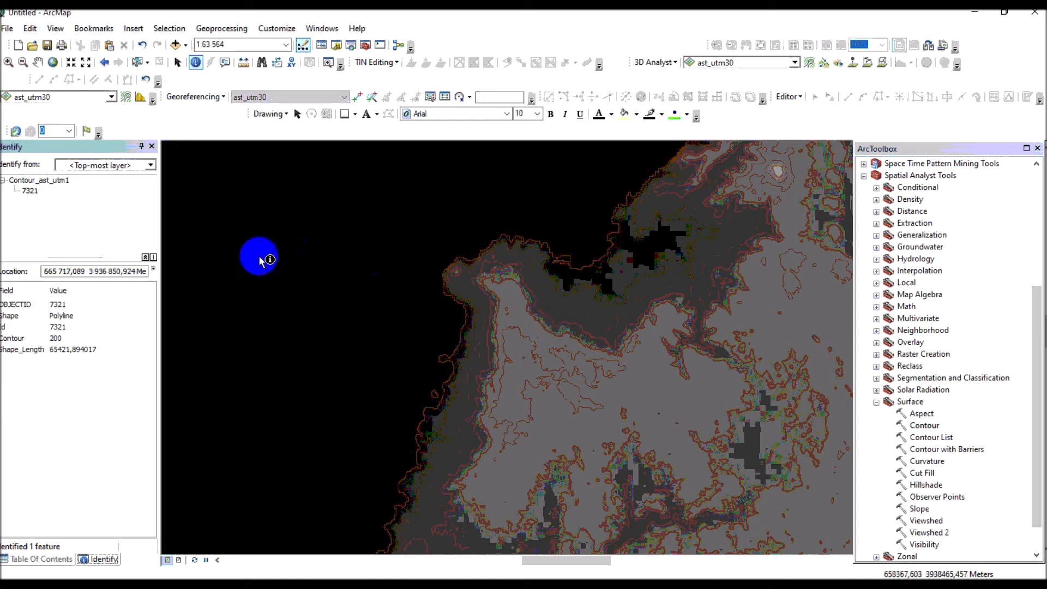
pyautogui.click(43, 559)
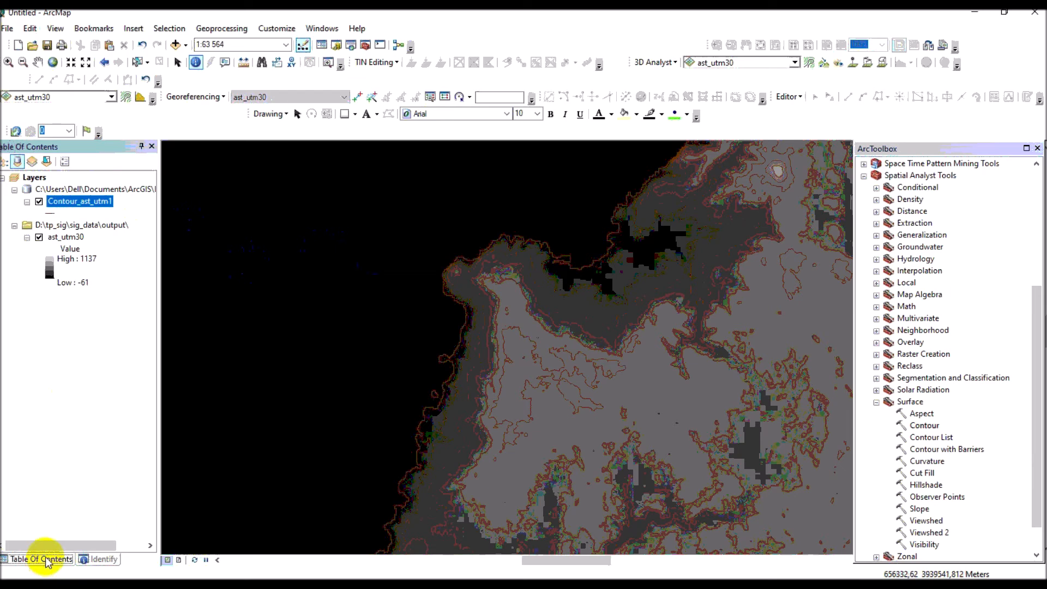
pyautogui.click(74, 226)
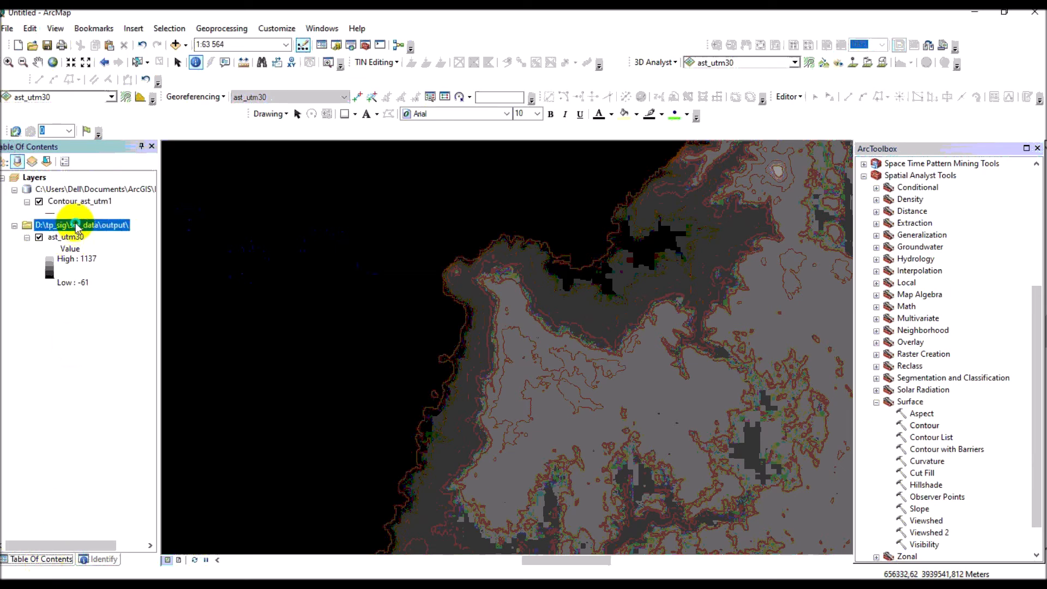
pyautogui.rightClick(75, 225)
pyautogui.click(97, 366)
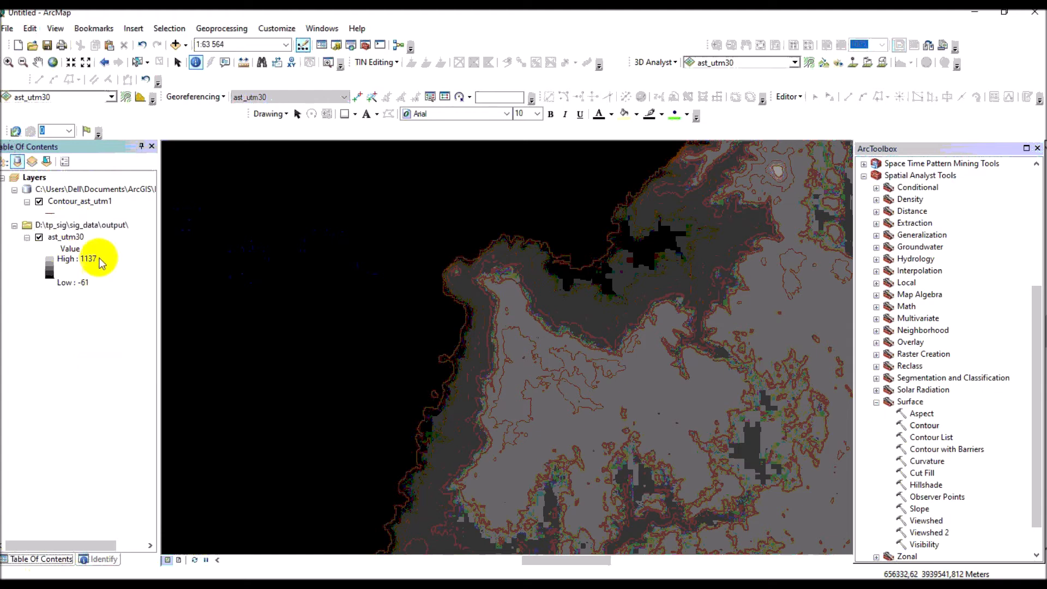
pyautogui.click(90, 225)
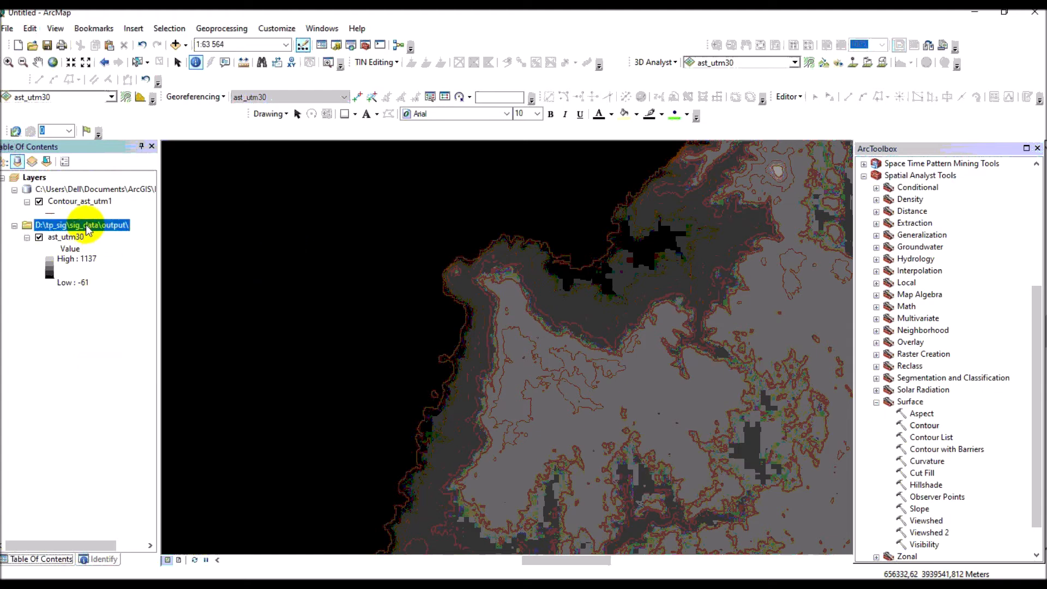
pyautogui.rightClick(88, 225)
pyautogui.click(70, 334)
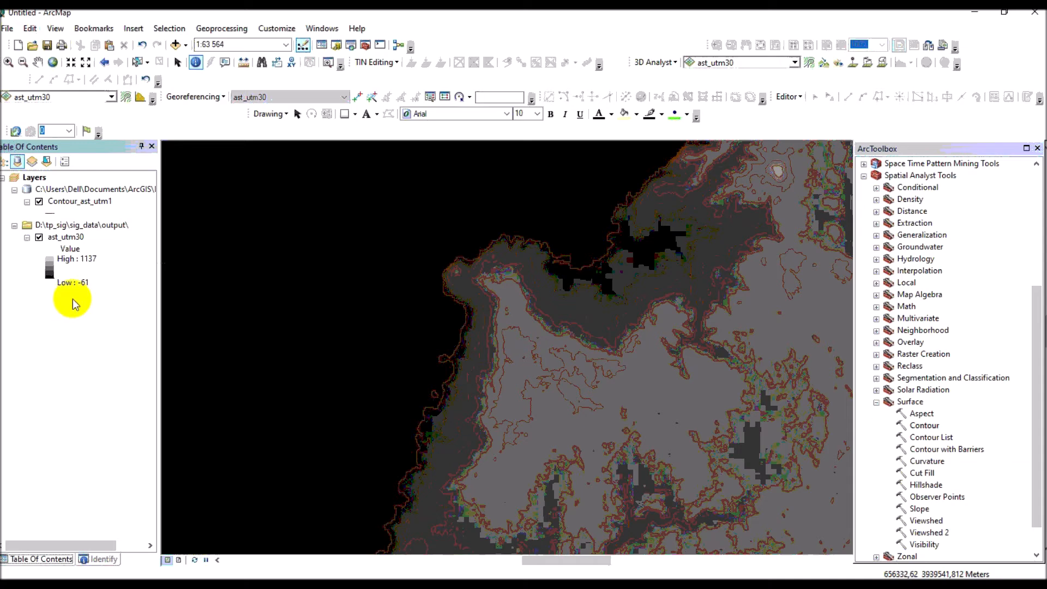
# Set the ast_utm30 layer's symbology to display background value 0 with no colour, and apply it
pyautogui.click(76, 239)
pyautogui.rightClick(76, 239)
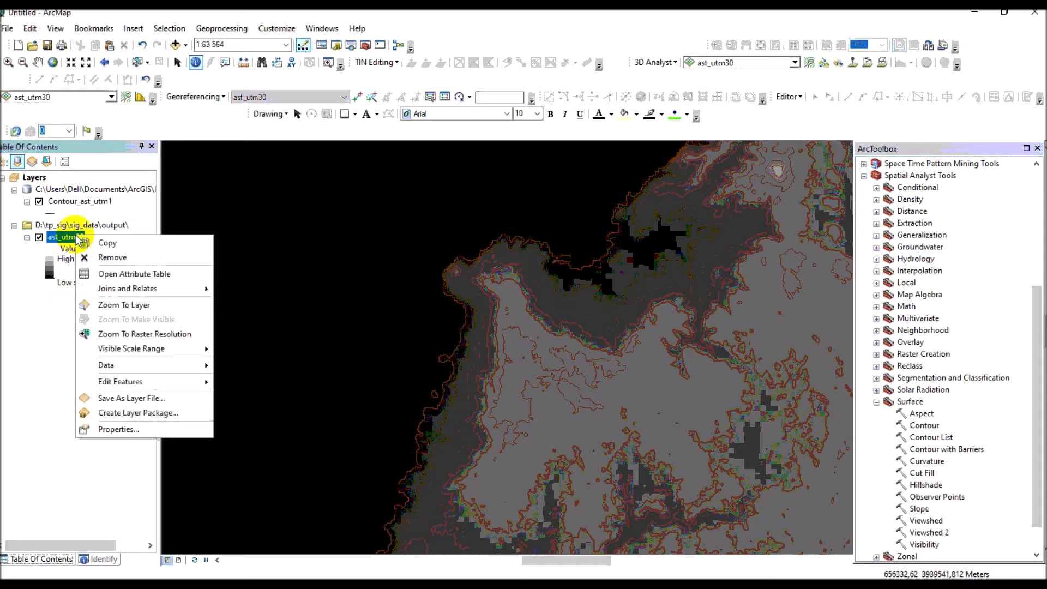
pyautogui.click(145, 432)
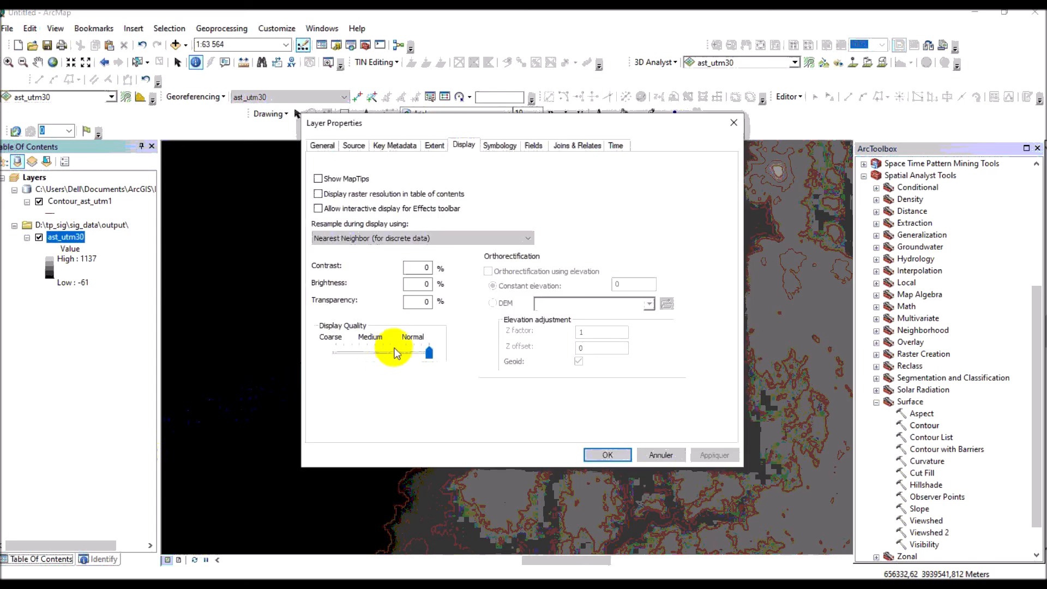
pyautogui.click(492, 143)
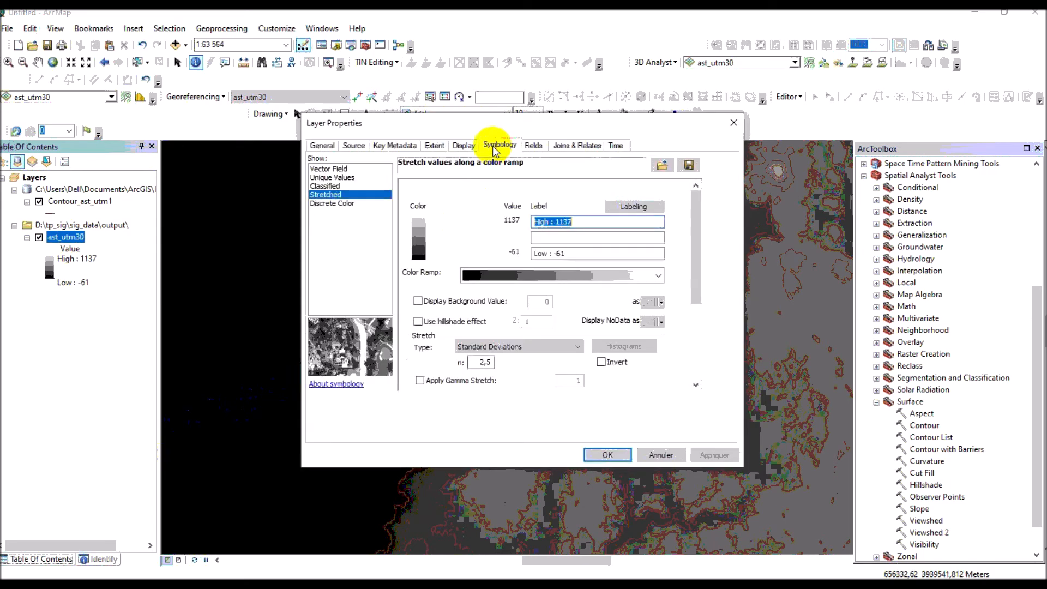
pyautogui.click(418, 301)
pyautogui.click(660, 301)
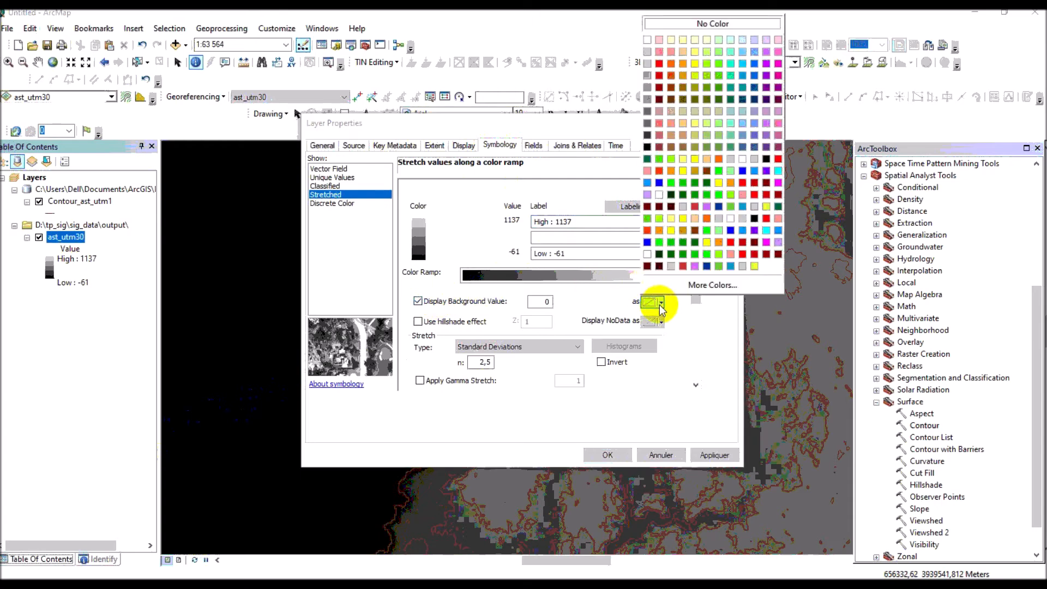
pyautogui.click(692, 25)
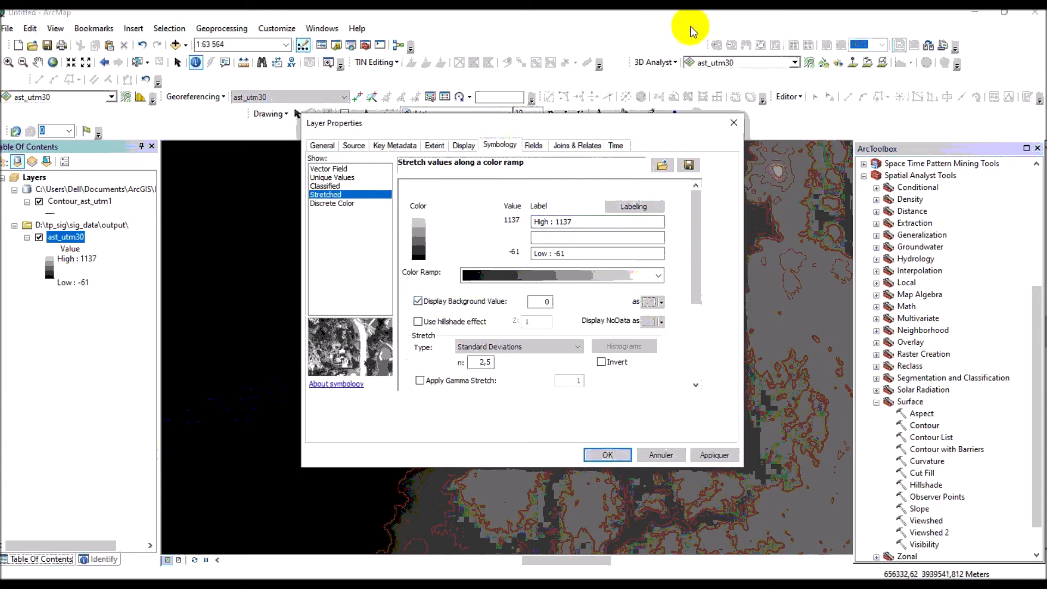
pyautogui.click(716, 455)
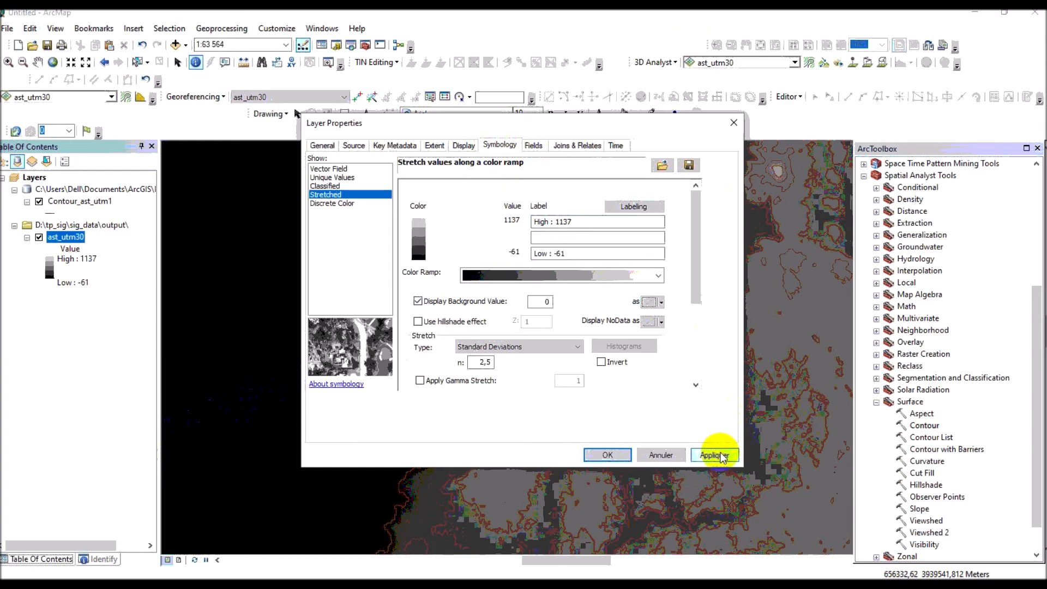
pyautogui.click(608, 454)
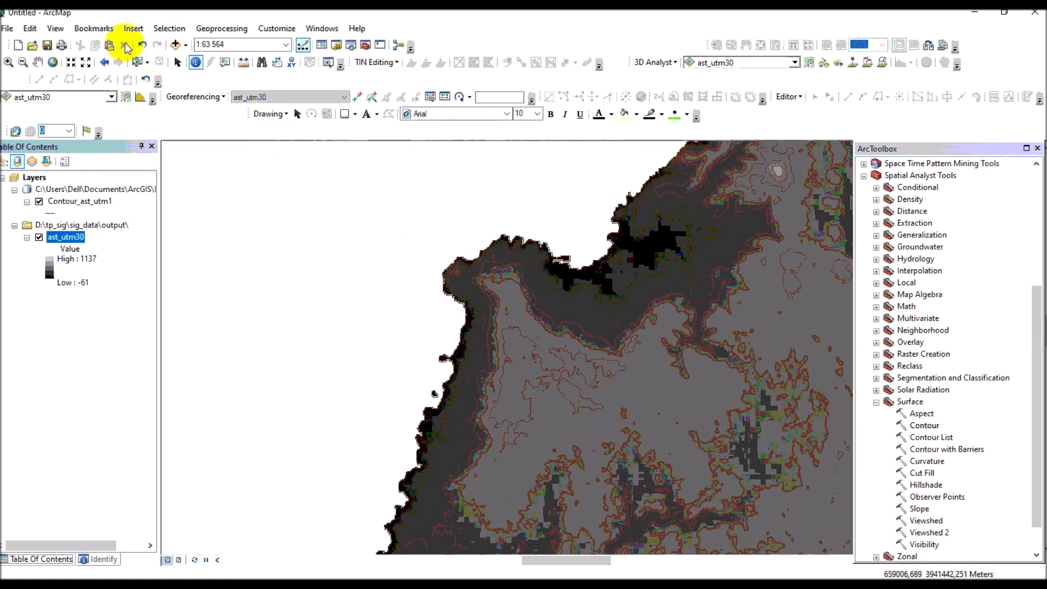
pyautogui.click(54, 63)
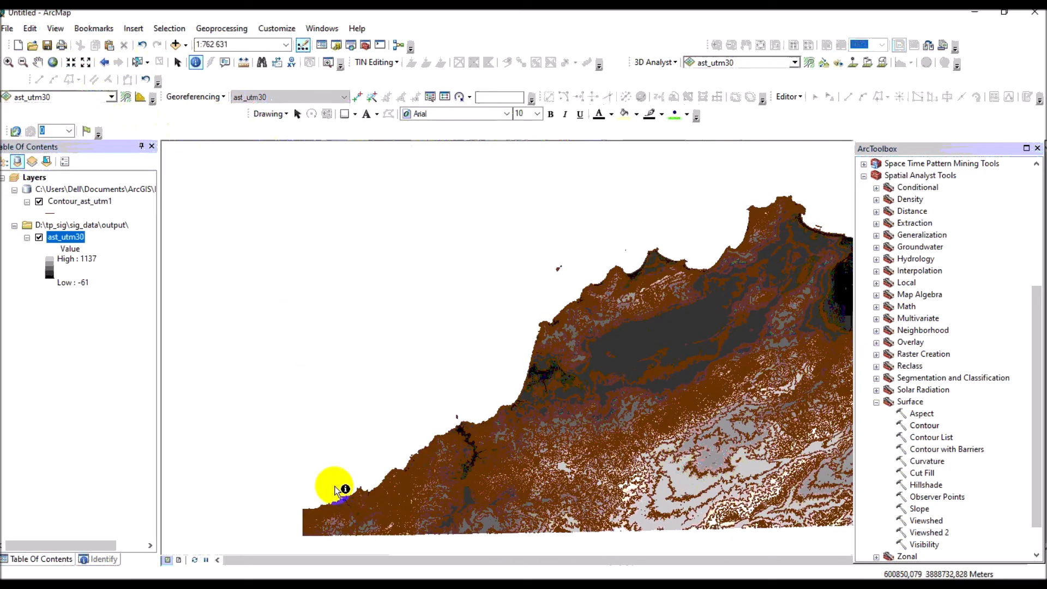
# Switch to TD2_sig.docx, read the instructions for exporting the contour dataset, and return to ArcMap
pyautogui.click(337, 584)
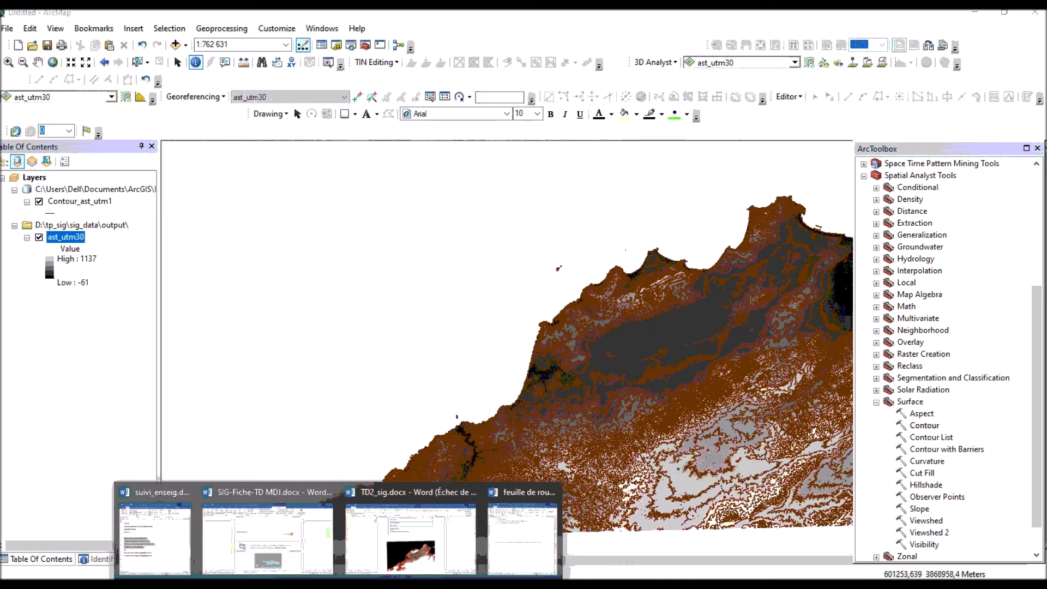
pyautogui.click(411, 542)
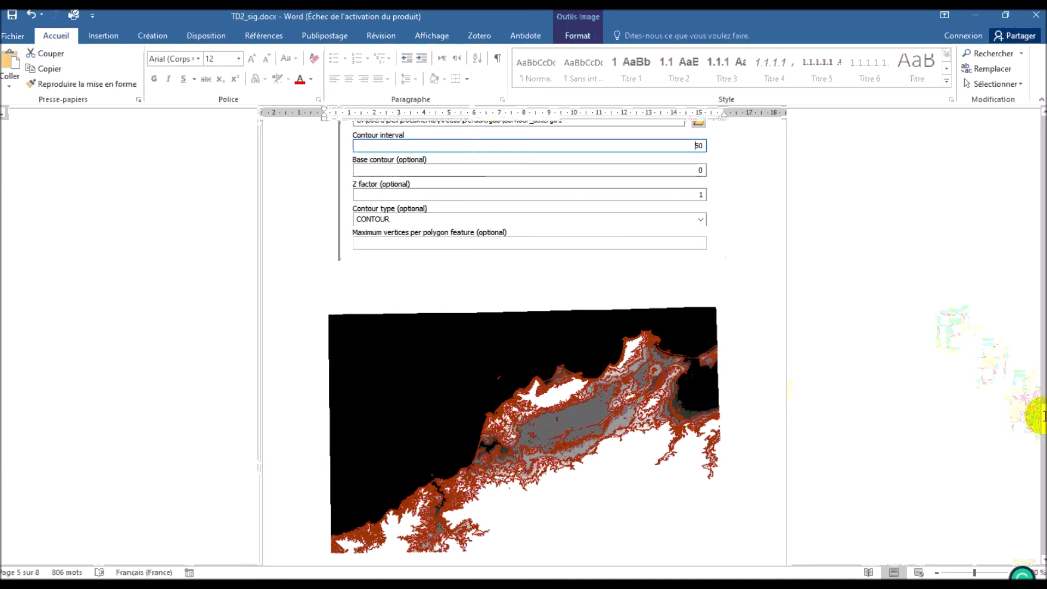
pyautogui.moveTo(1041, 417); pyautogui.dragTo(1032, 441)
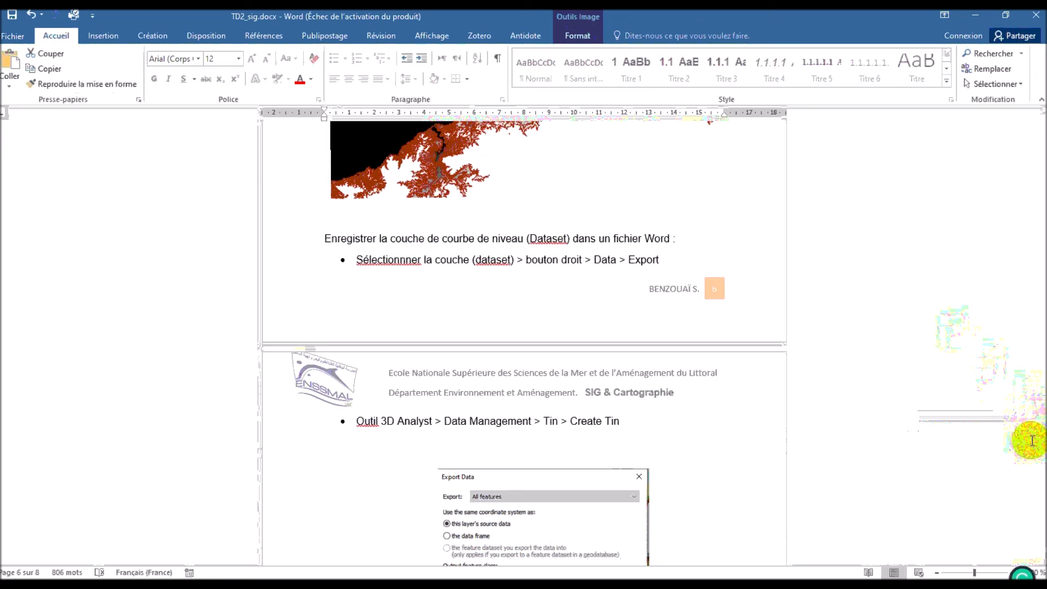
pyautogui.click(977, 17)
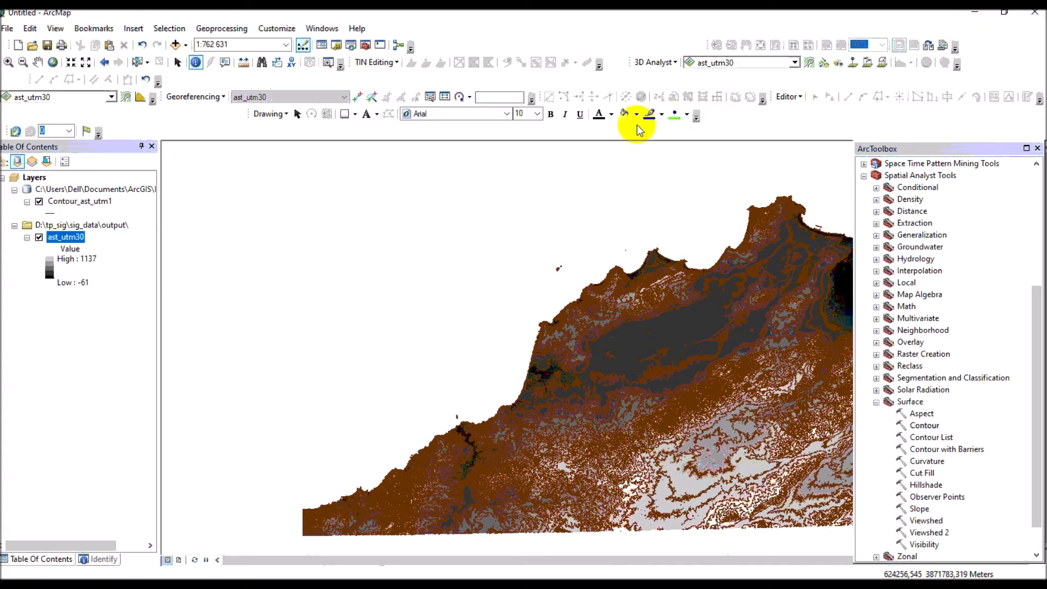
# Open the data export settings for the Contour_ast_utm1 layer and check which features can be exported
pyautogui.click(104, 205)
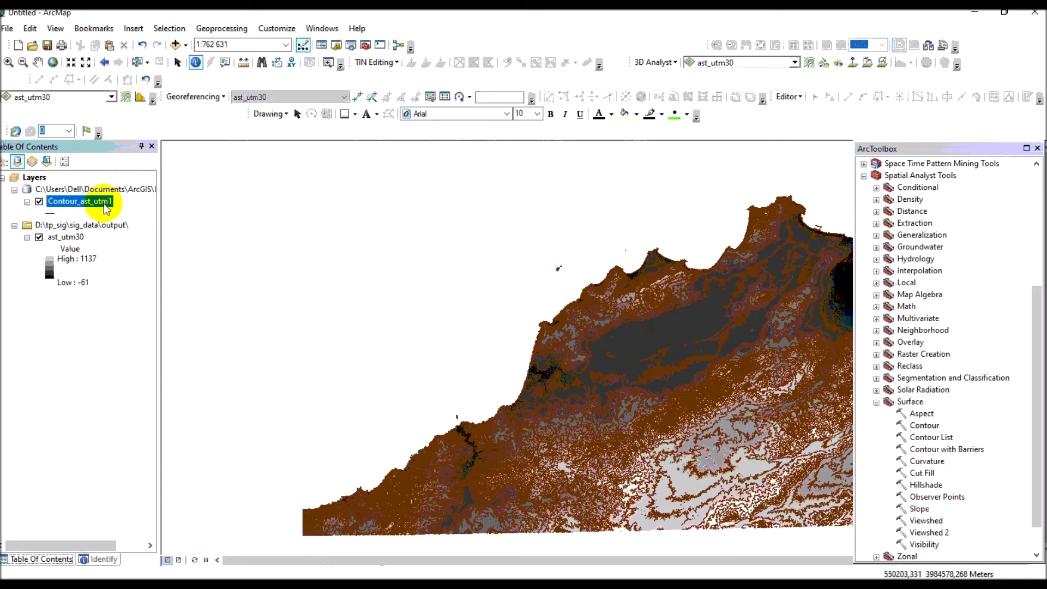
pyautogui.rightClick(106, 208)
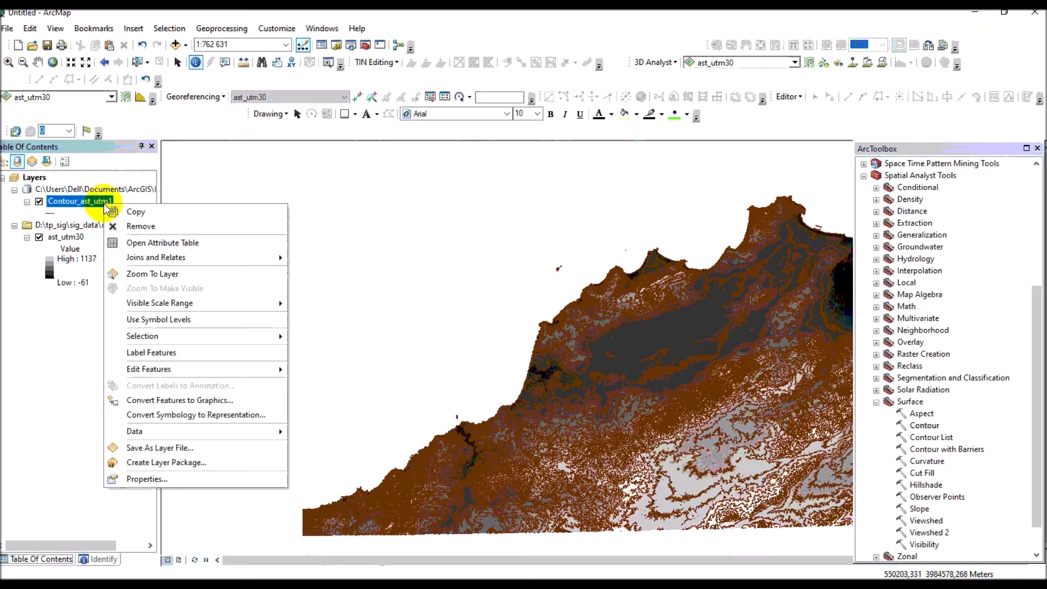
pyautogui.moveTo(208, 431)
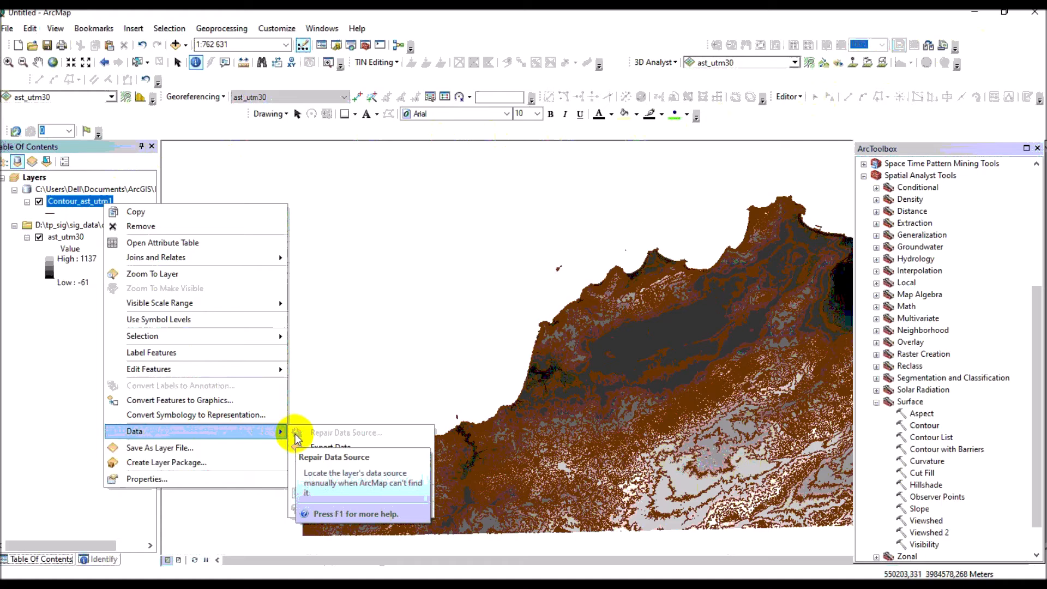
pyautogui.click(313, 448)
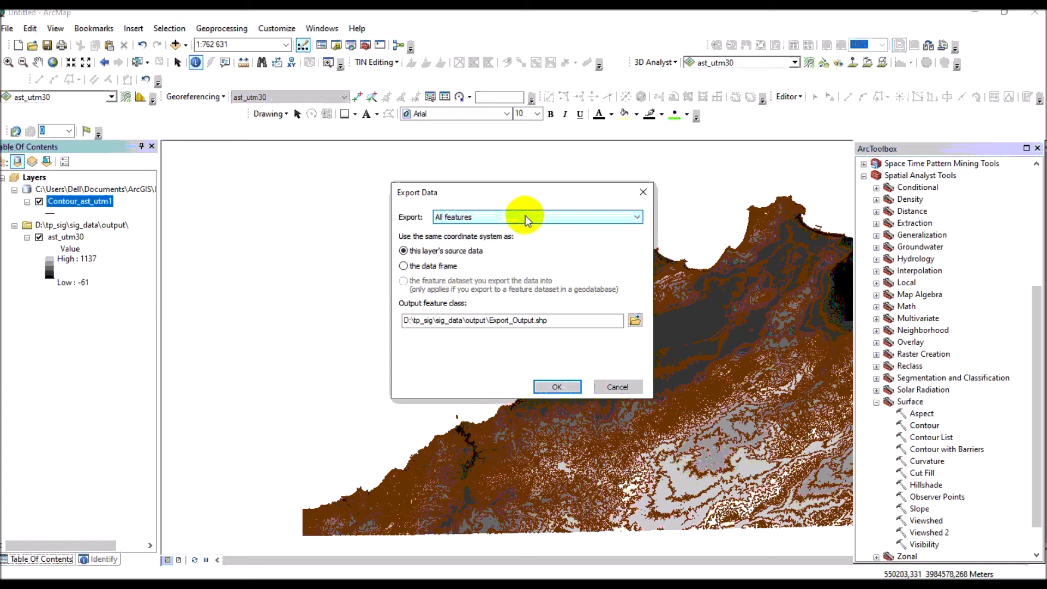
pyautogui.click(525, 217)
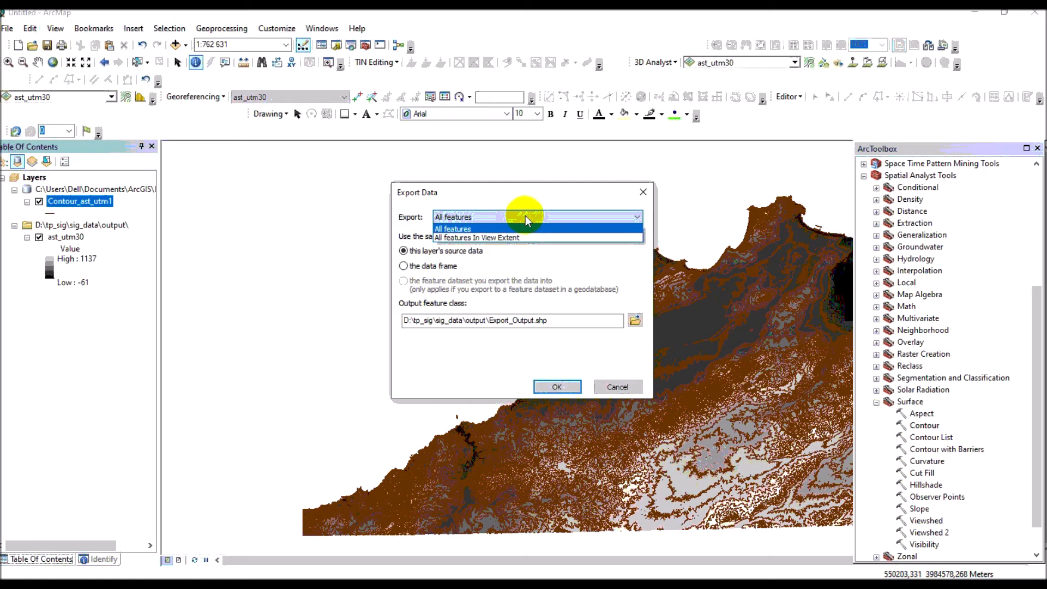
# Export all features as ast_cont50.shp in D:\tp_sig\sig_data\output, using the layer's source coordinate system, and add the result to the map
pyautogui.click(535, 322)
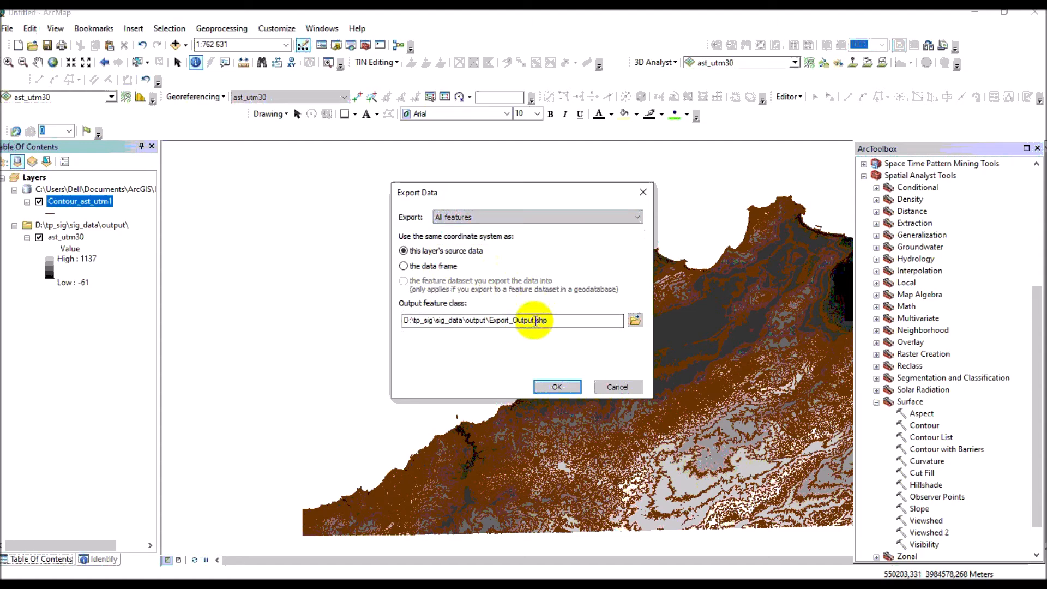
pyautogui.click(534, 321)
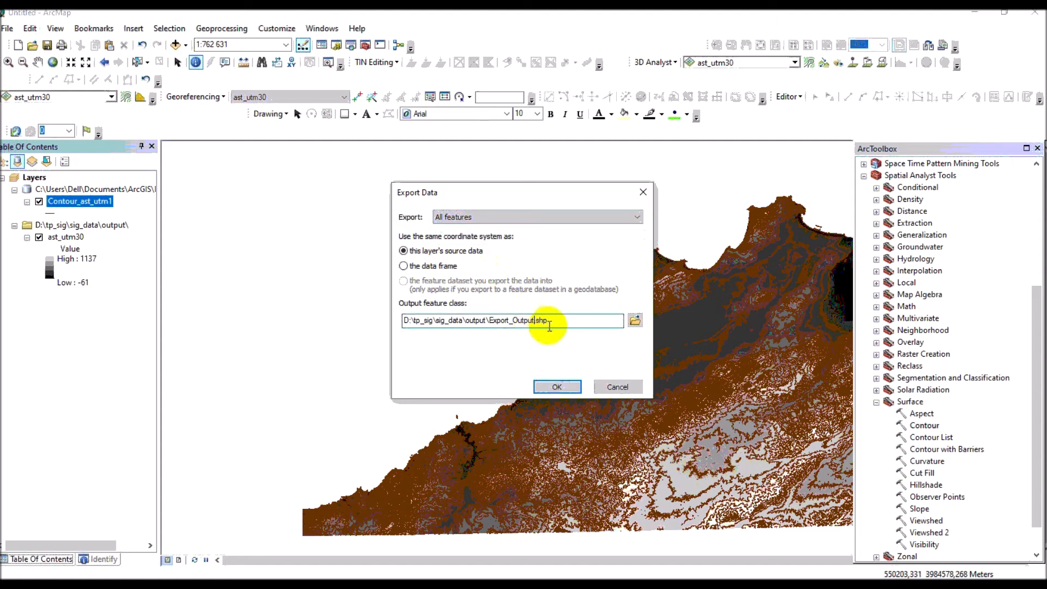
pyautogui.press('BackSpace')
pyautogui.press('BackSpace')
pyautogui.press('BackSpace')
pyautogui.press('BackSpace')
pyautogui.press('BackSpace')
pyautogui.press('BackSpace')
pyautogui.press('BackSpace')
pyautogui.press('BackSpace')
pyautogui.press('BackSpace')
pyautogui.press('BackSpace')
pyautogui.press('BackSpace')
pyautogui.press('BackSpace')
pyautogui.press('BackSpace')
pyautogui.write('AST8CONTOUR')
pyautogui.press('BackSpace')
pyautogui.press('BackSpace')
pyautogui.press('BackSpace')
pyautogui.press('BackSpace')
pyautogui.press('BackSpace')
pyautogui.press('BackSpace')
pyautogui.press('BackSpace')
pyautogui.press('BackSpace')
pyautogui.press('BackSpace')
pyautogui.press('BackSpace')
pyautogui.press('BackSpace')
pyautogui.write('ast_cont50')
pyautogui.click(559, 388)
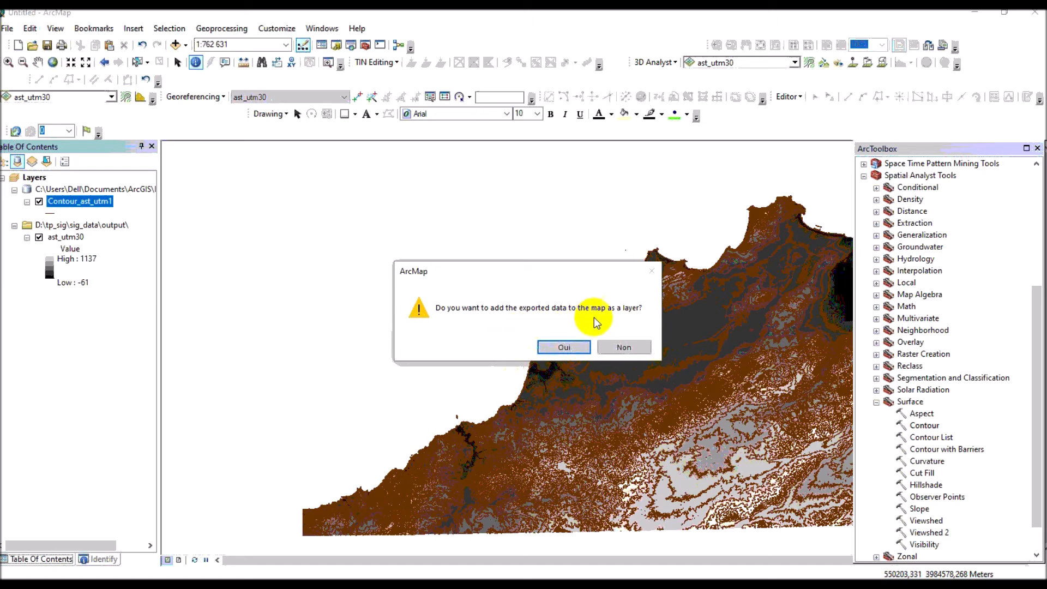
pyautogui.click(575, 348)
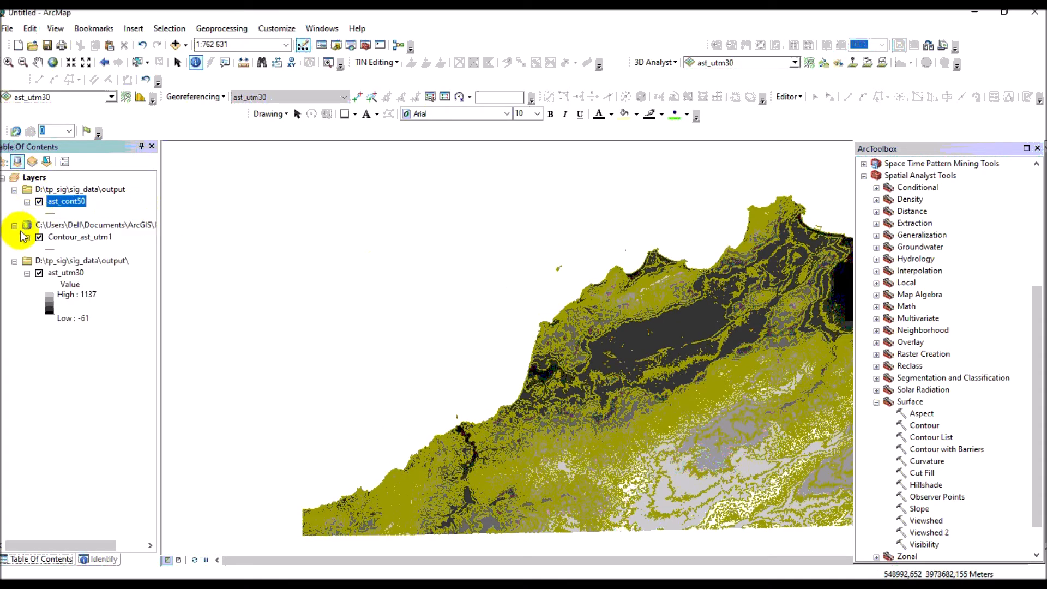
# View the ast_cont50 layer alone, and switch the display back to Contour_ast_utm1 and ast_utm30 with ast_cont50 hidden
pyautogui.click(38, 237)
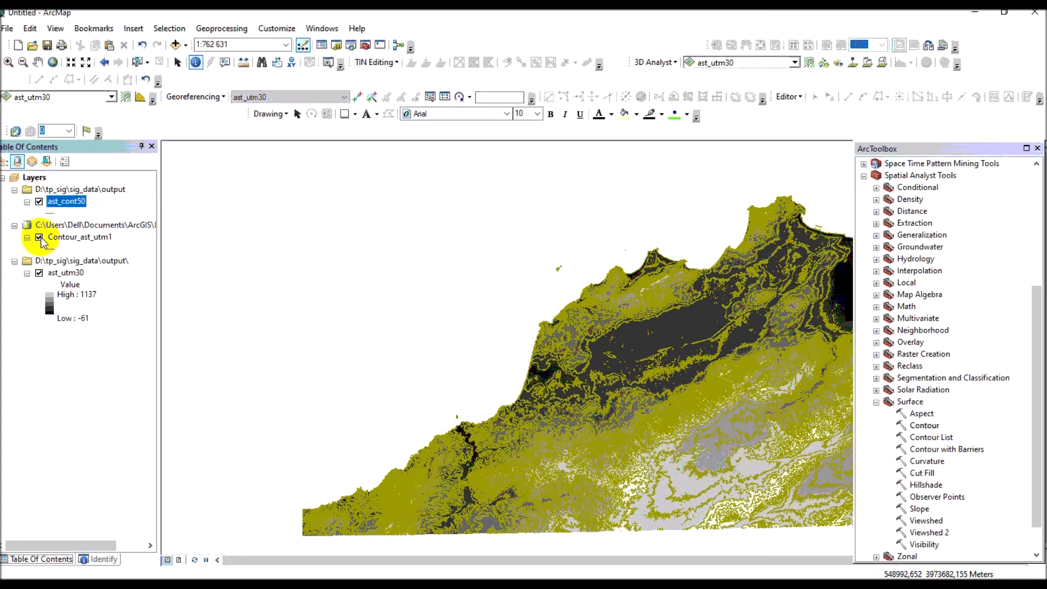
pyautogui.click(38, 275)
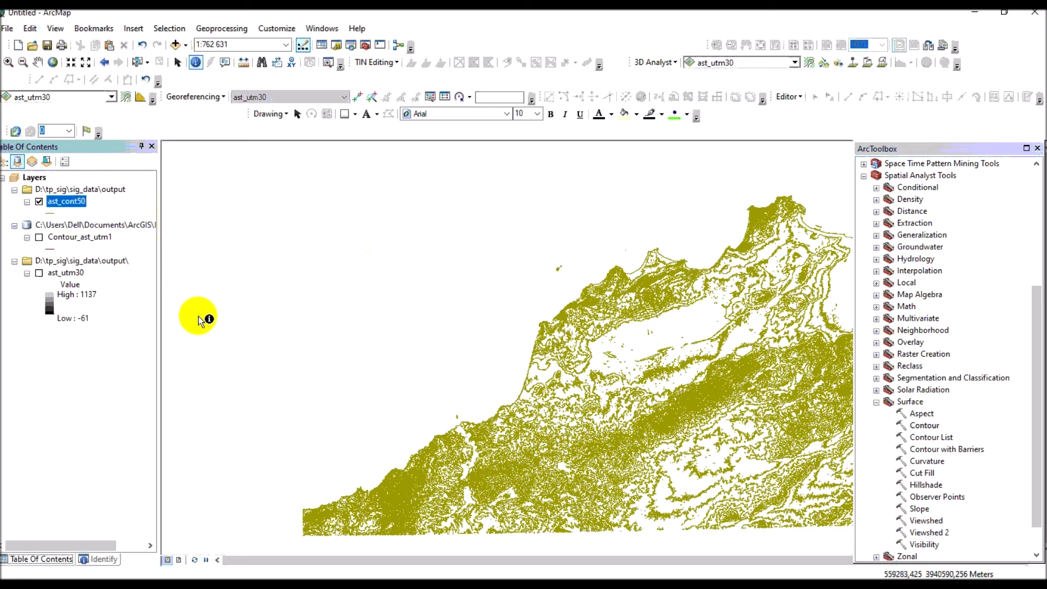
pyautogui.click(39, 203)
pyautogui.click(38, 237)
pyautogui.click(39, 273)
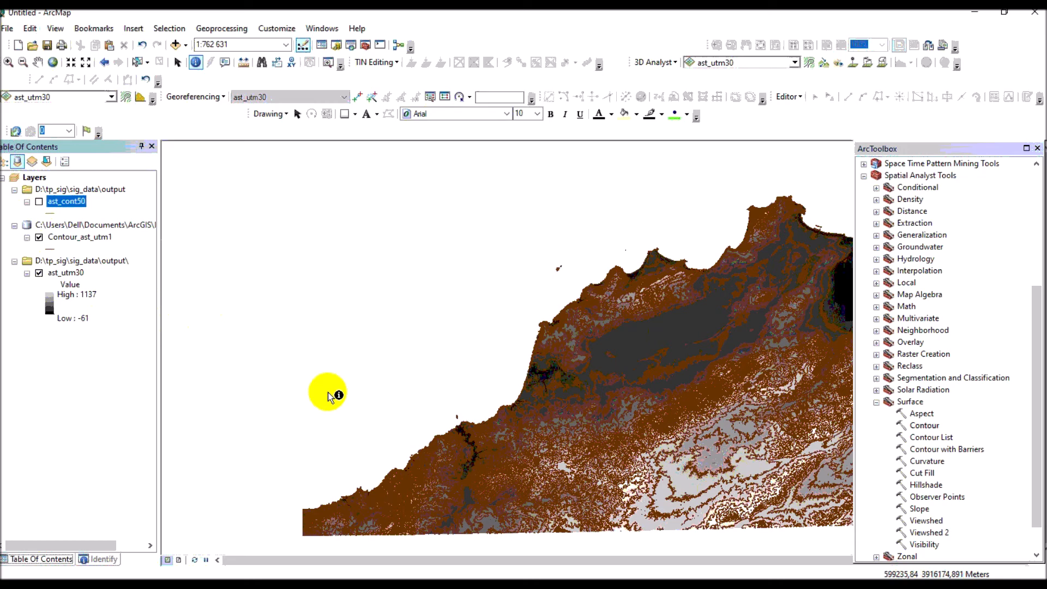
# Return to TD2_sig.docx and check the contour export and Create Tin instructions
pyautogui.moveTo(382, 578)
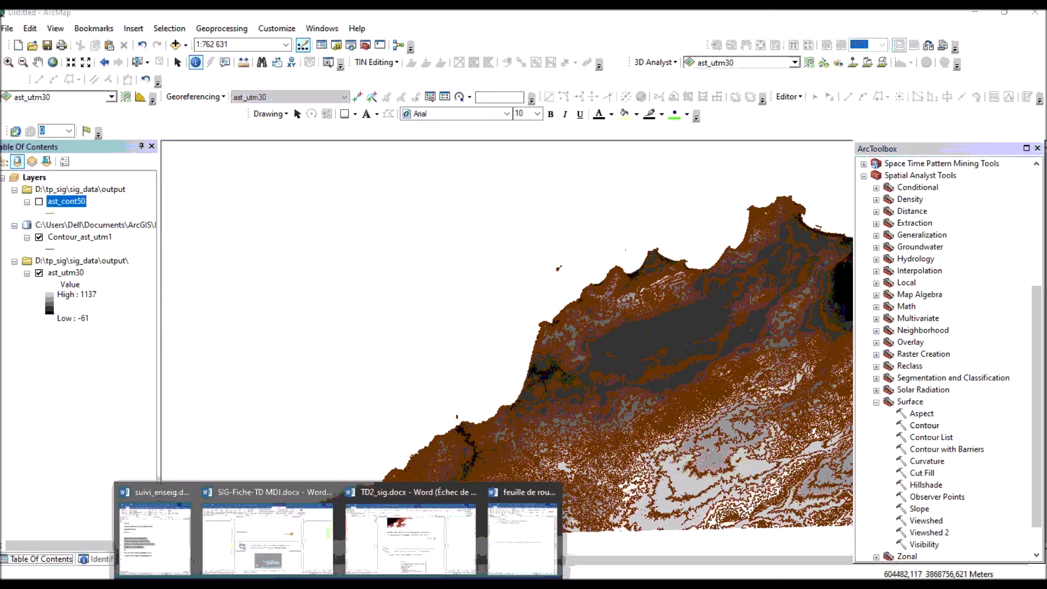
pyautogui.click(379, 542)
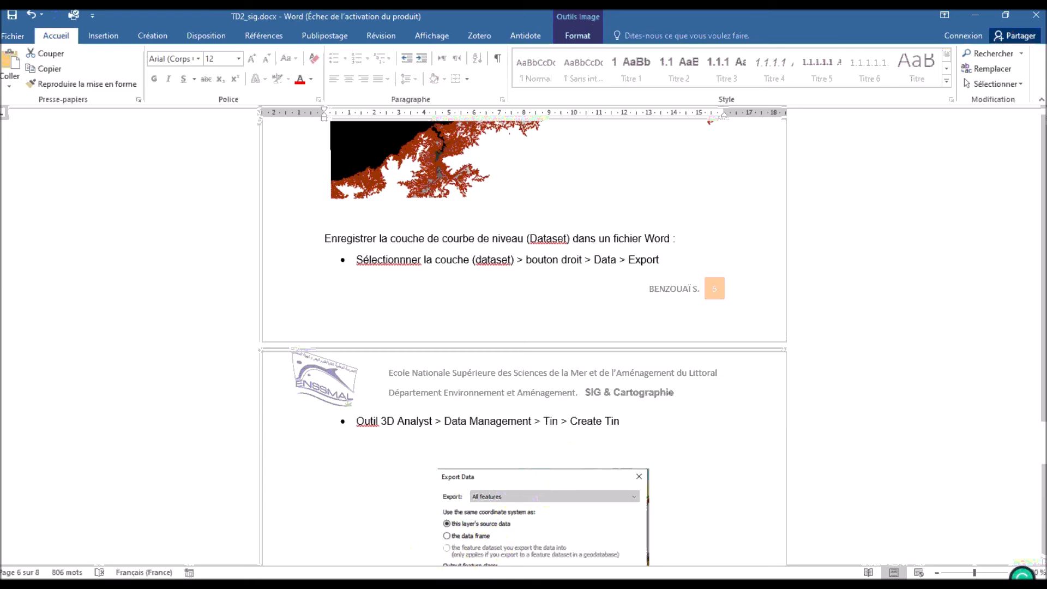
pyautogui.moveTo(338, 582)
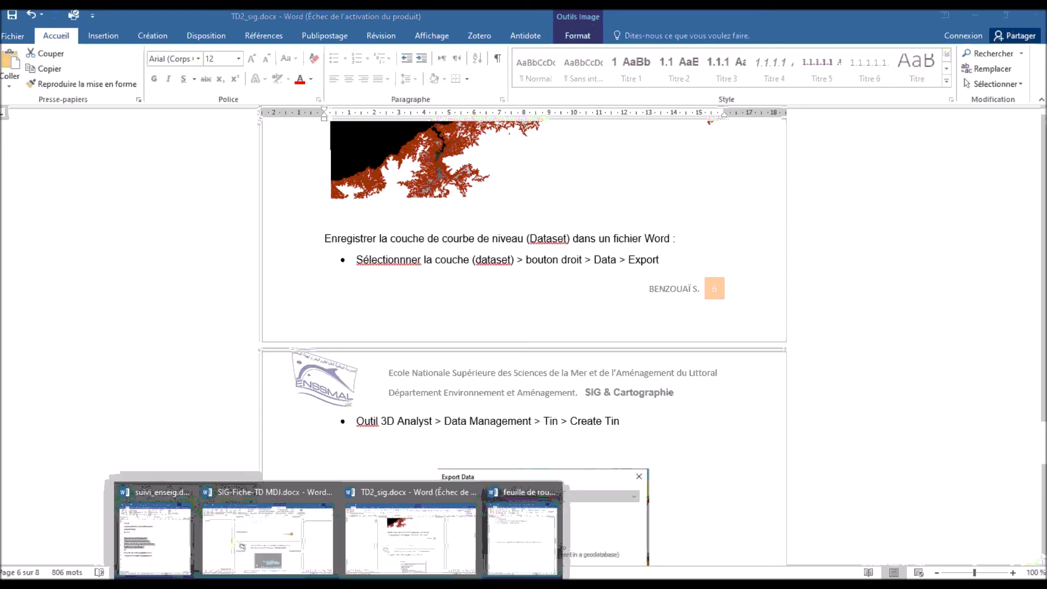
pyautogui.click(452, 540)
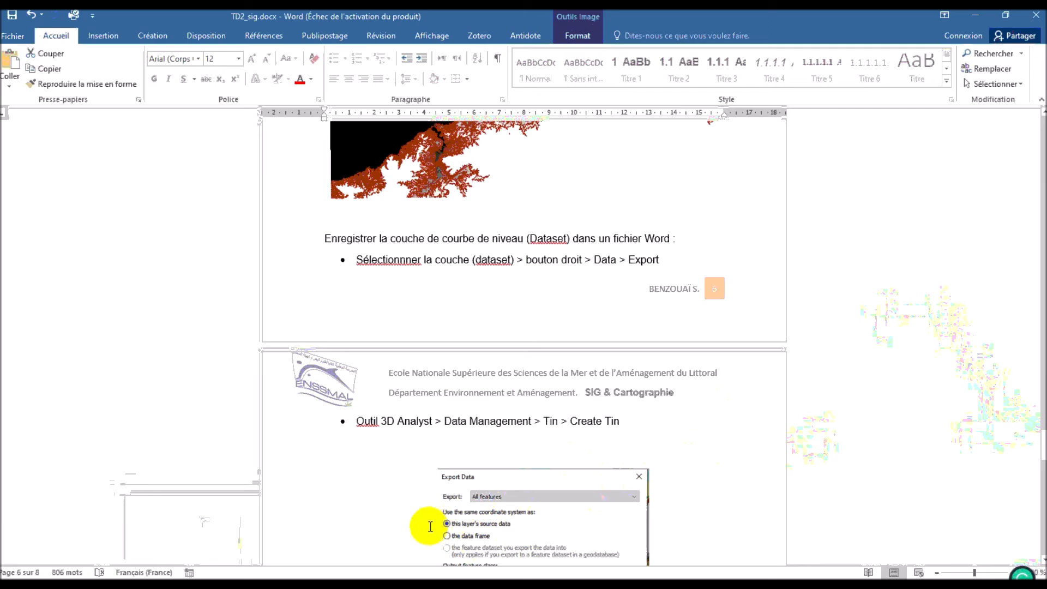
# Switch to File Explorer and browse to the D:\tp_sig\sig_data\output folder
pyautogui.click(211, 553)
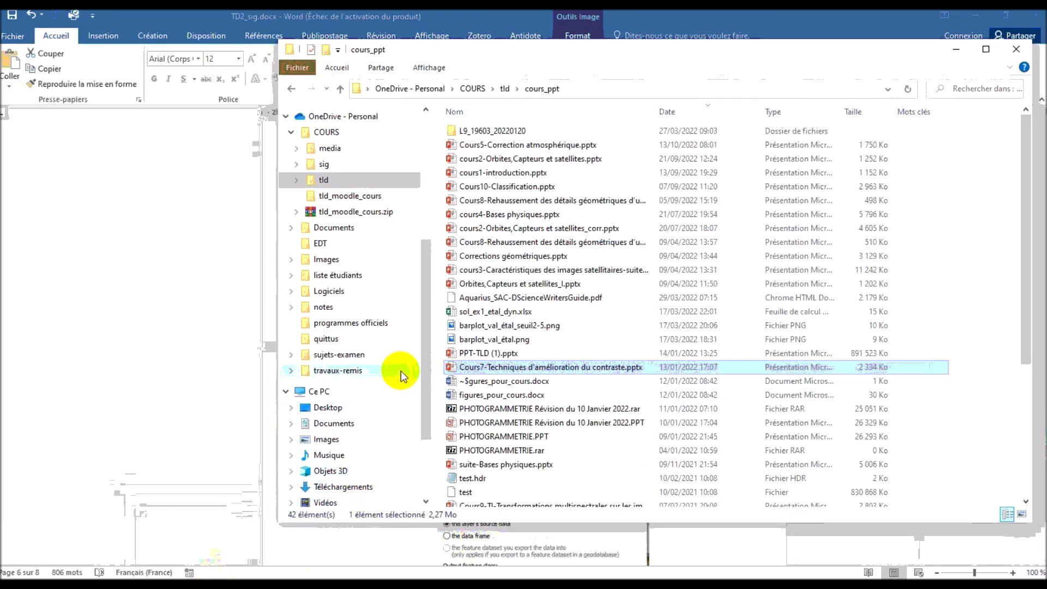
pyautogui.moveTo(422, 375); pyautogui.dragTo(402, 409)
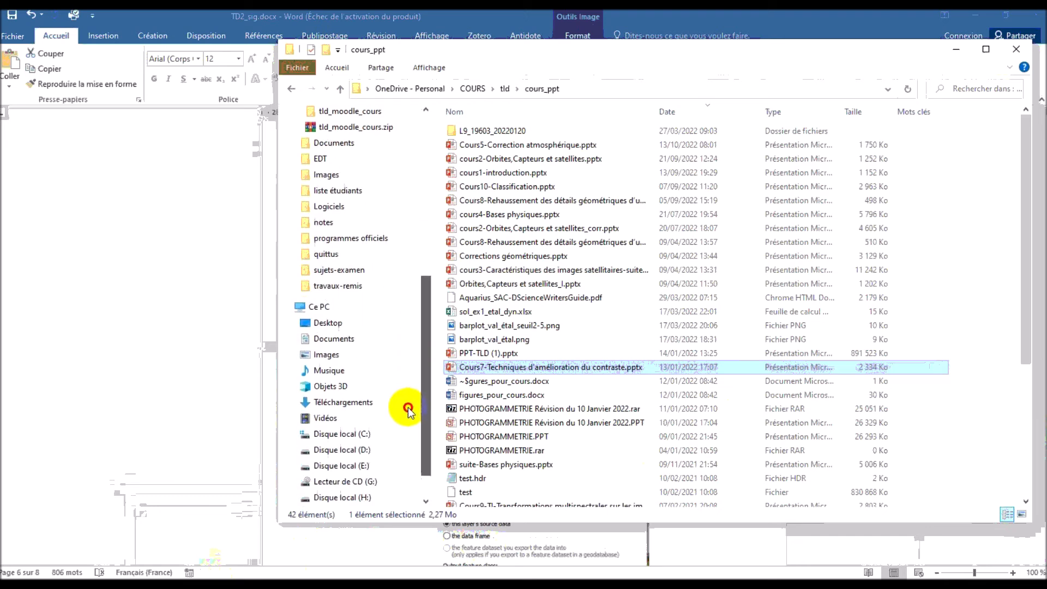
pyautogui.click(378, 451)
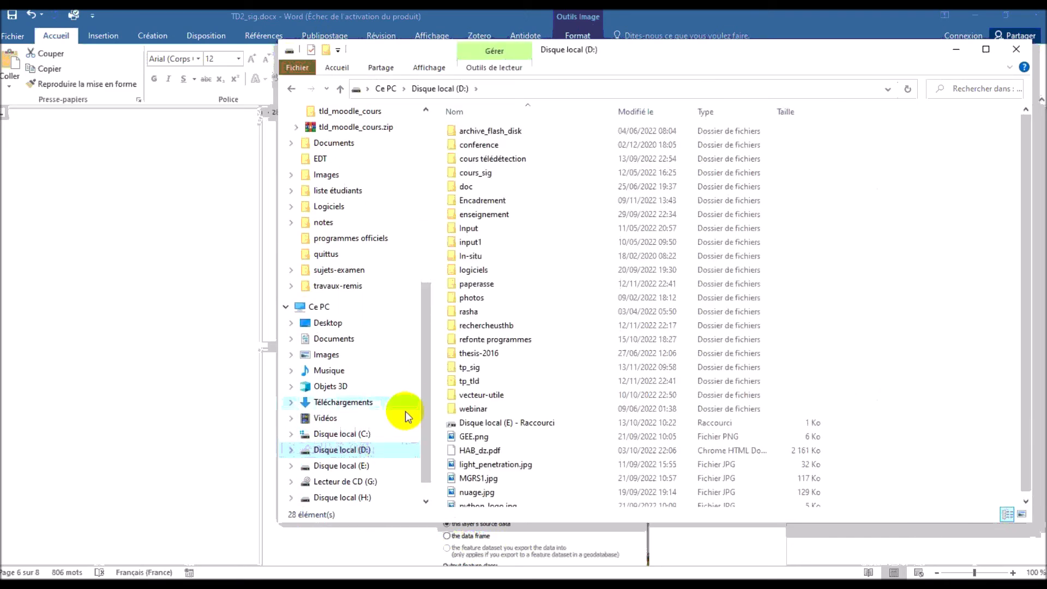
pyautogui.doubleClick(468, 368)
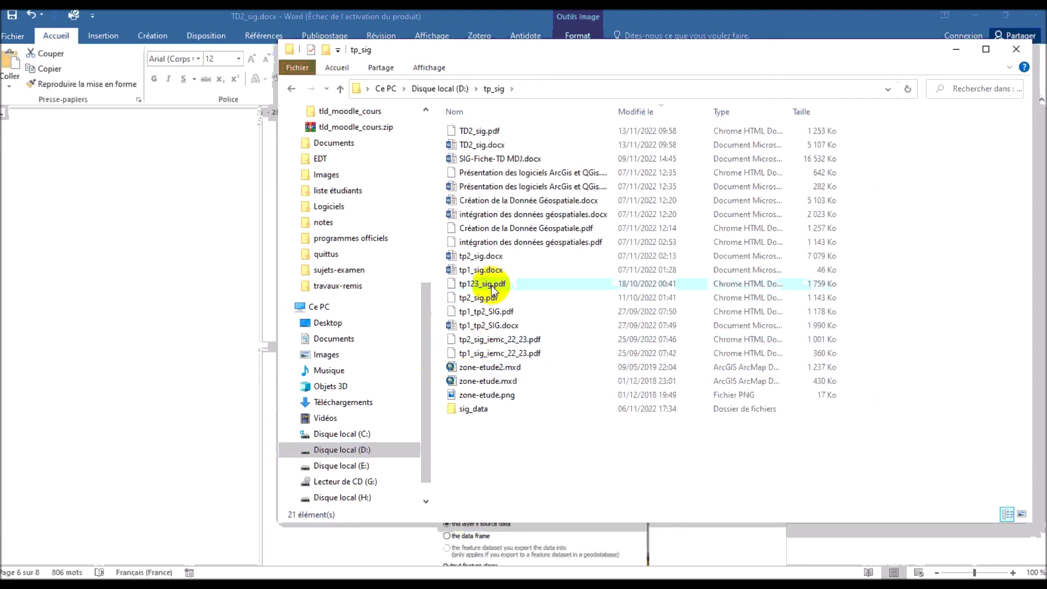
pyautogui.doubleClick(472, 409)
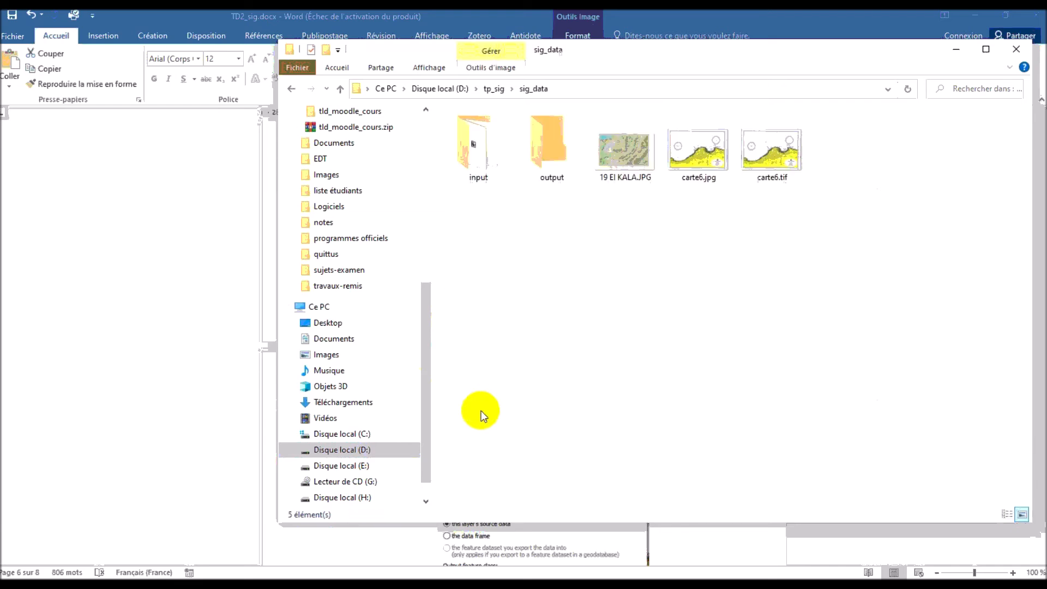
pyautogui.doubleClick(552, 179)
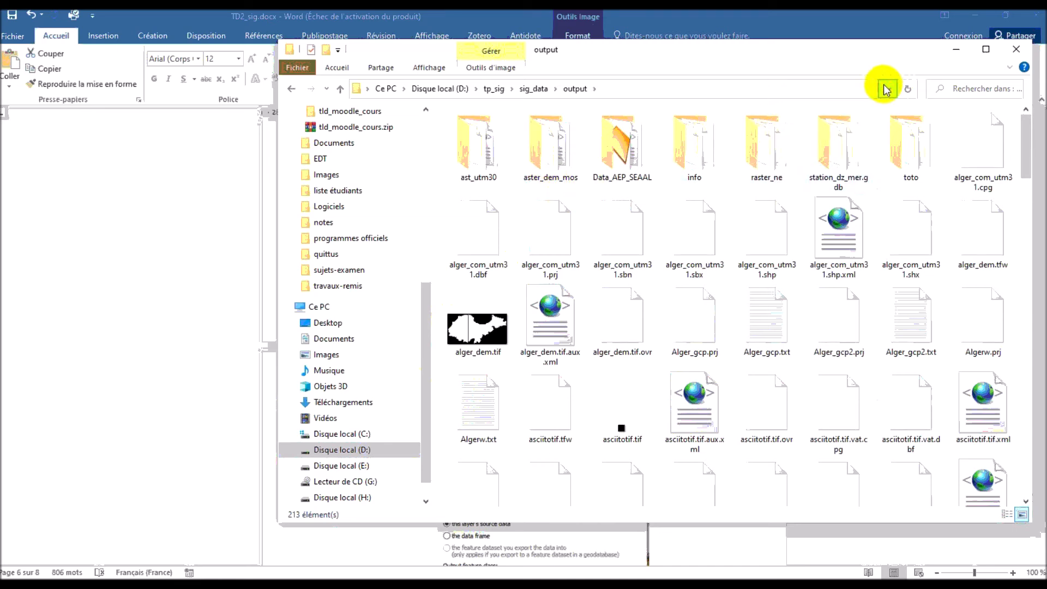
# Show the output folder in detail view sorted by date, widen the name column and examine the exported ast_cont50 files
pyautogui.click(435, 75)
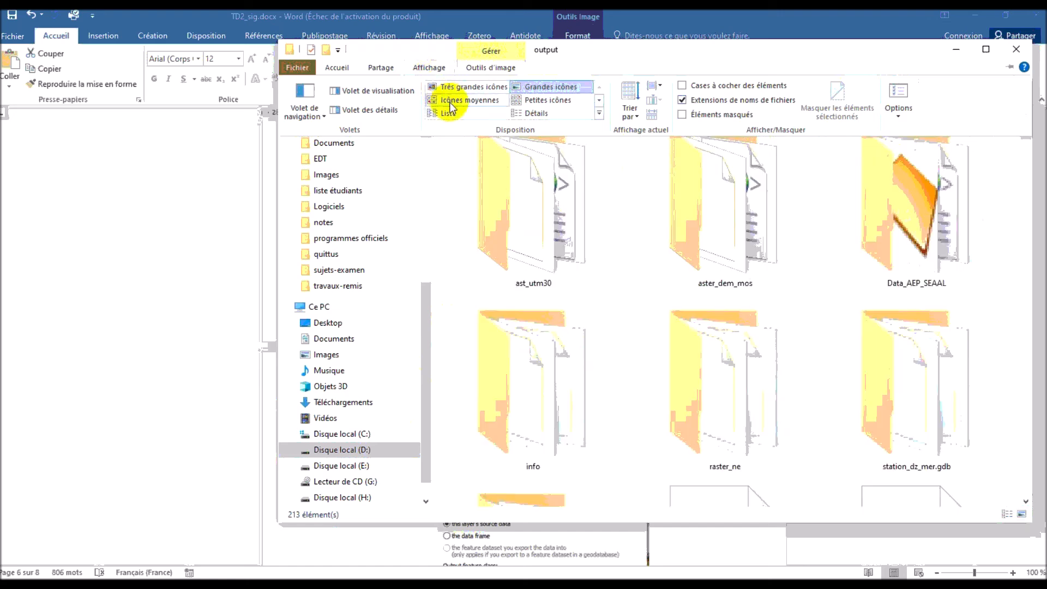
pyautogui.click(525, 117)
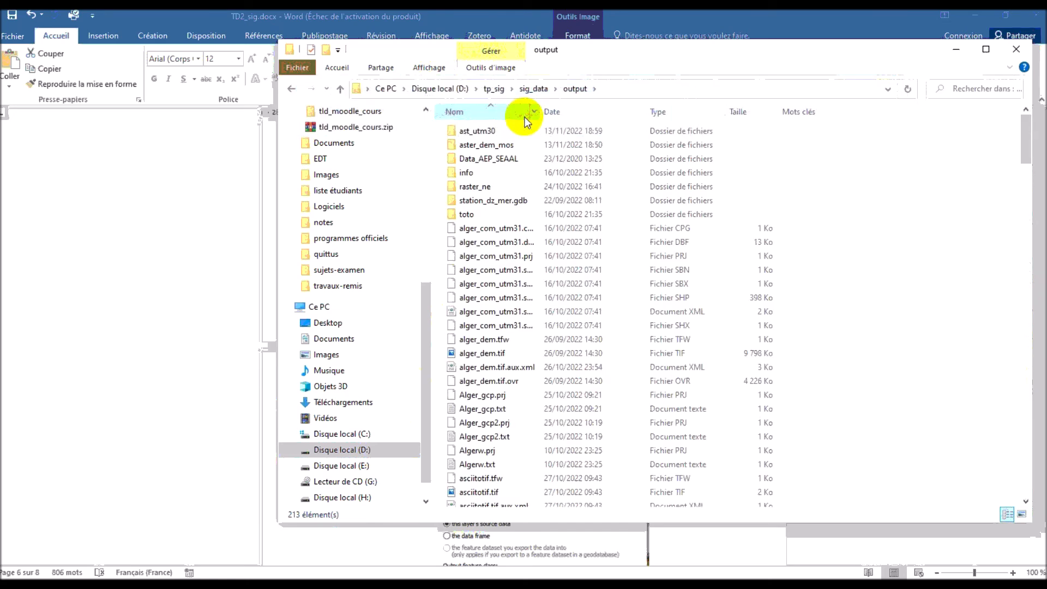
pyautogui.click(563, 111)
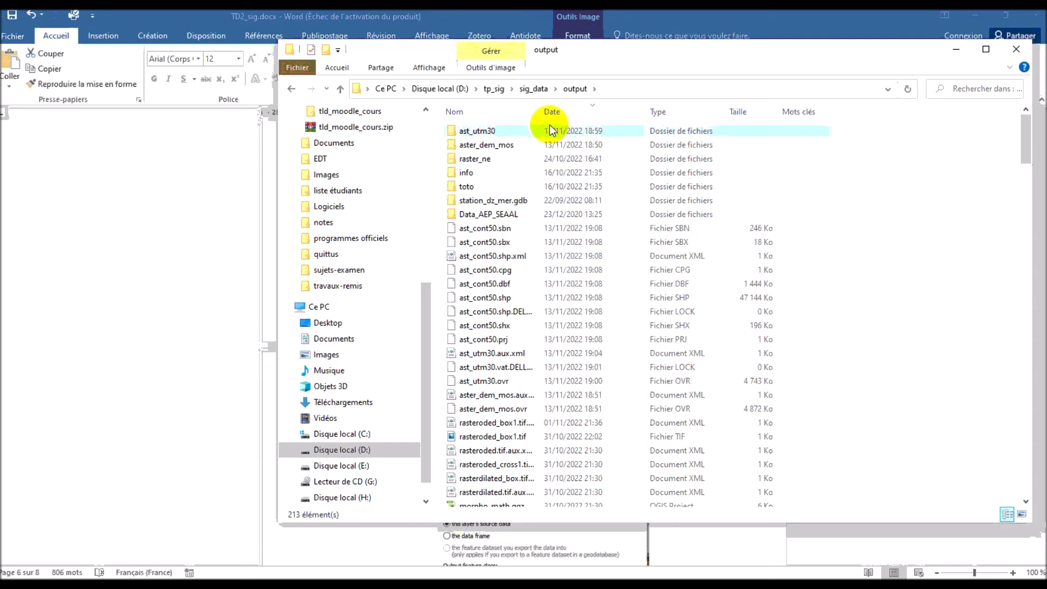
pyautogui.moveTo(542, 114); pyautogui.dragTo(569, 115)
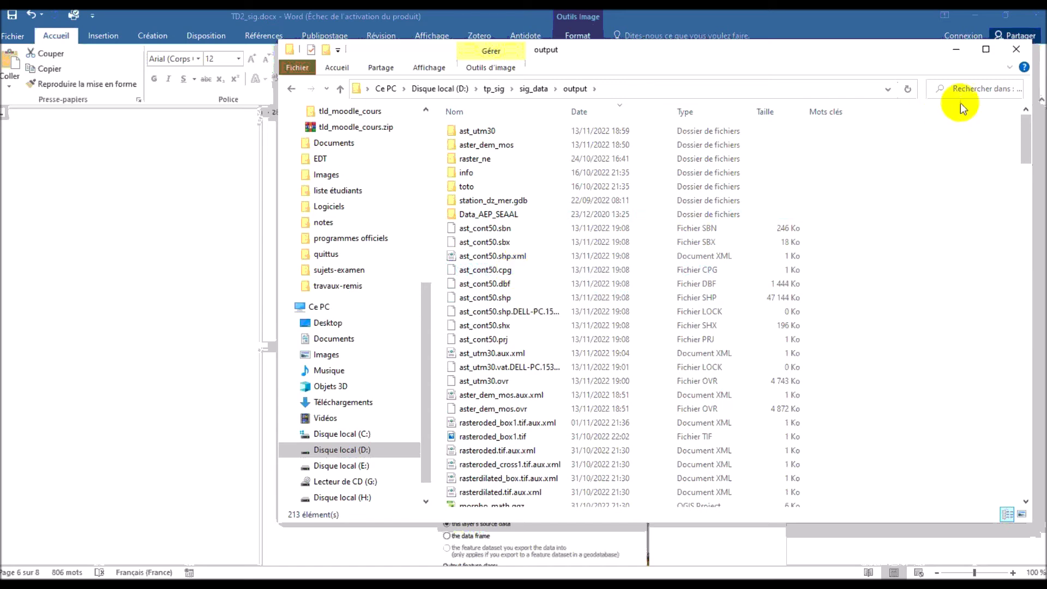
# Return to TD2_sig.docx, check the Create TIN example on page 7, and switch to ArcMap
pyautogui.click(956, 49)
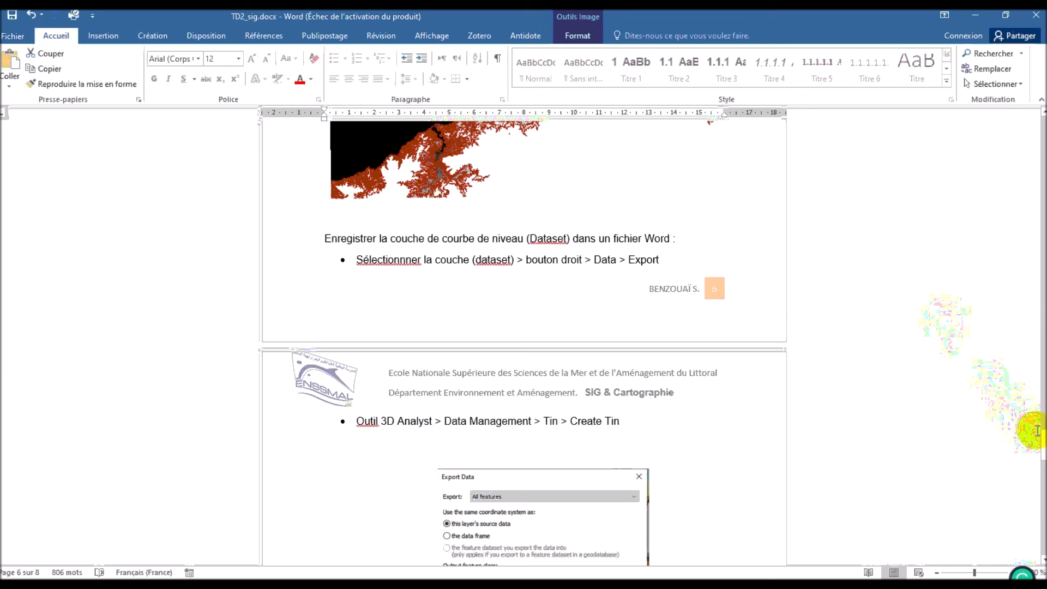
pyautogui.moveTo(1042, 444); pyautogui.dragTo(1041, 457)
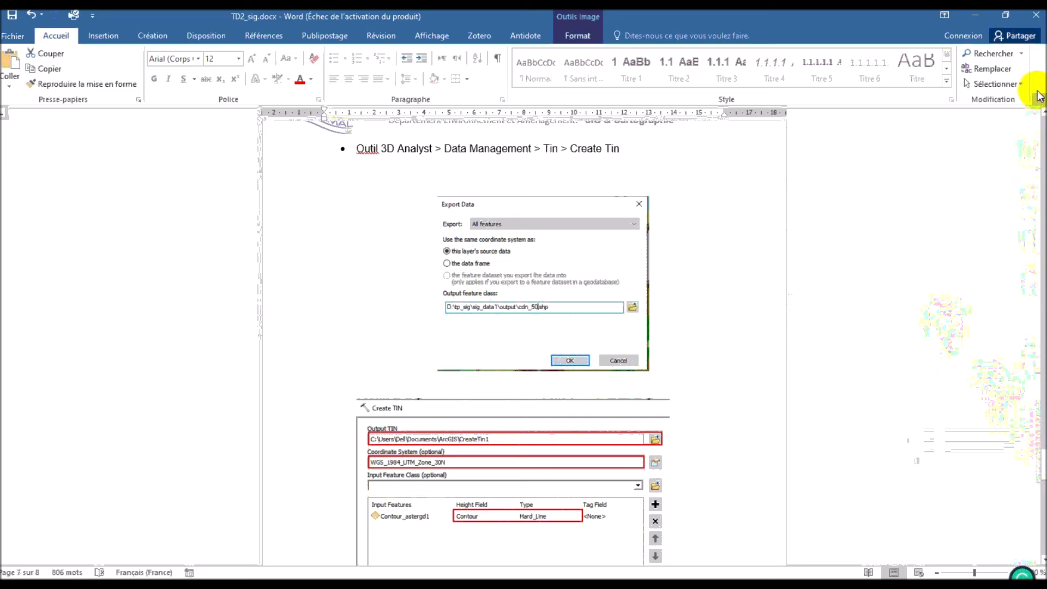
pyautogui.click(975, 22)
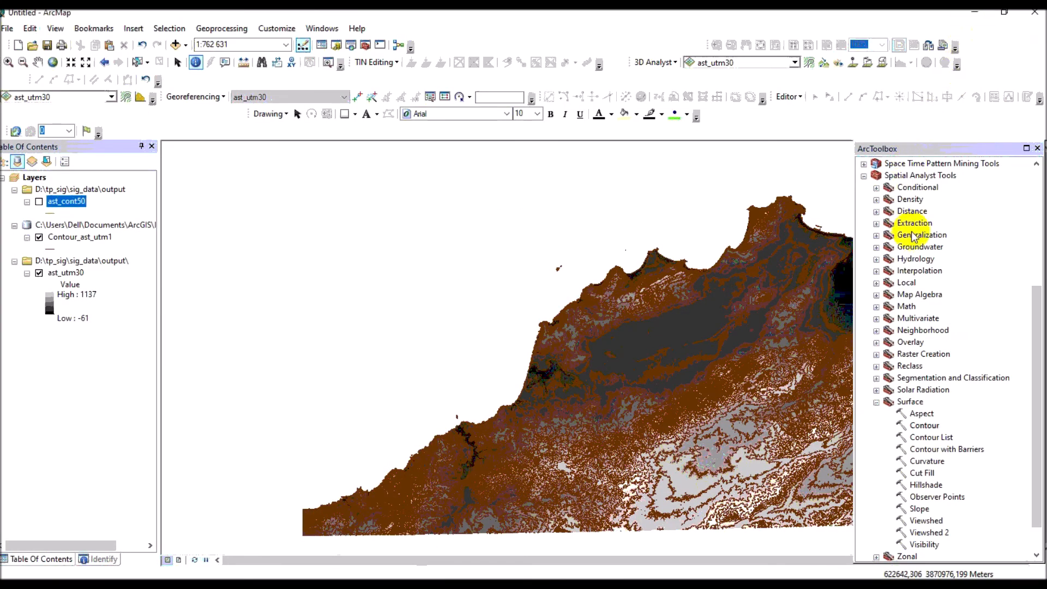
# Collapse the Spatial Analyst Tools toolbox and expand the 3D Analyst Tools toolbox
pyautogui.click(876, 403)
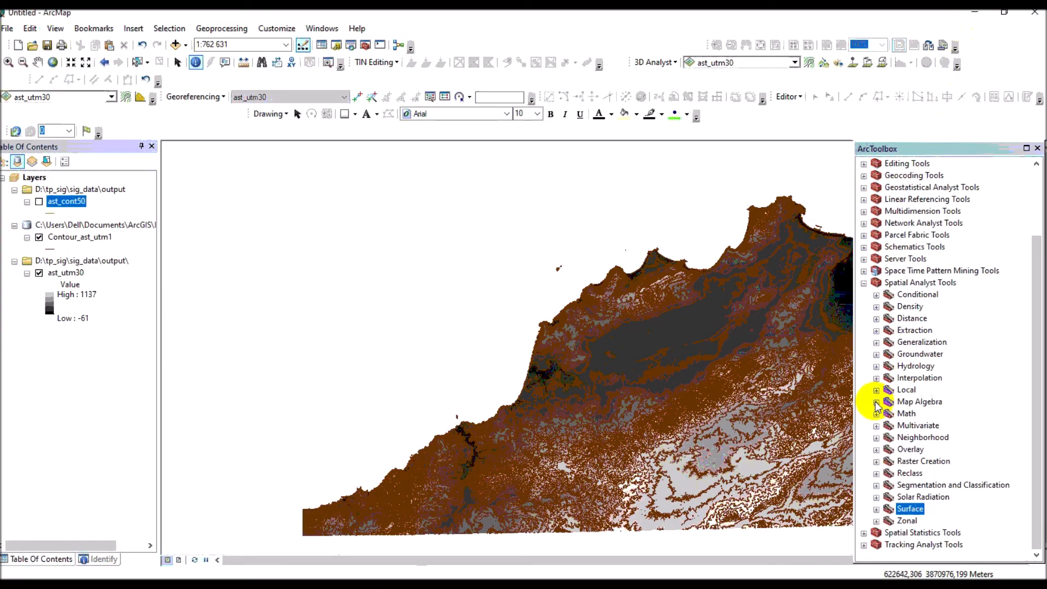
pyautogui.click(864, 283)
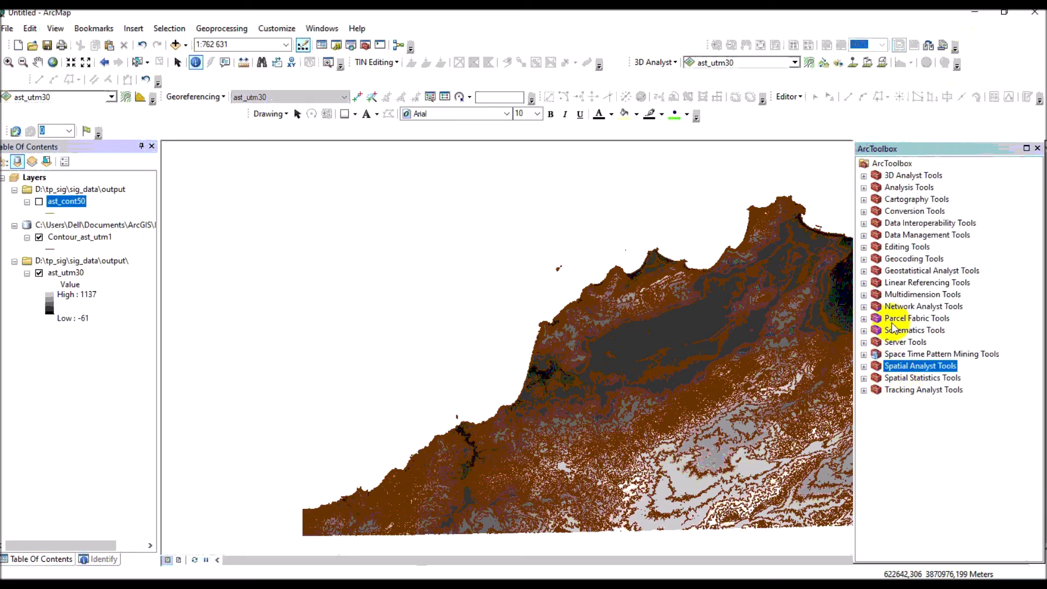
pyautogui.click(863, 176)
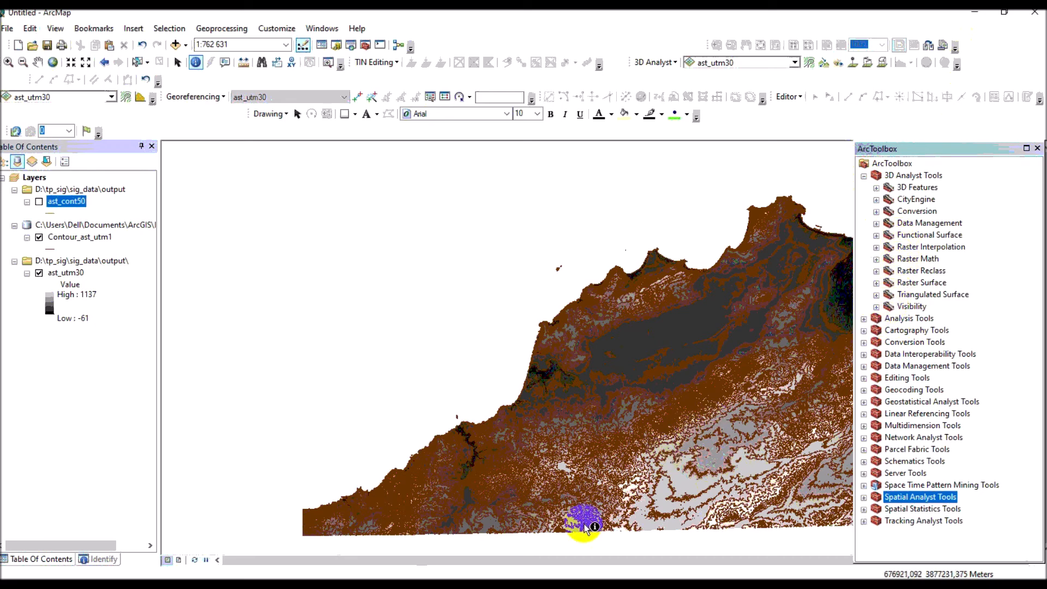
# Recheck the toolbox path to Create Tin in TD2_sig.docx and return to ArcMap
pyautogui.moveTo(338, 585)
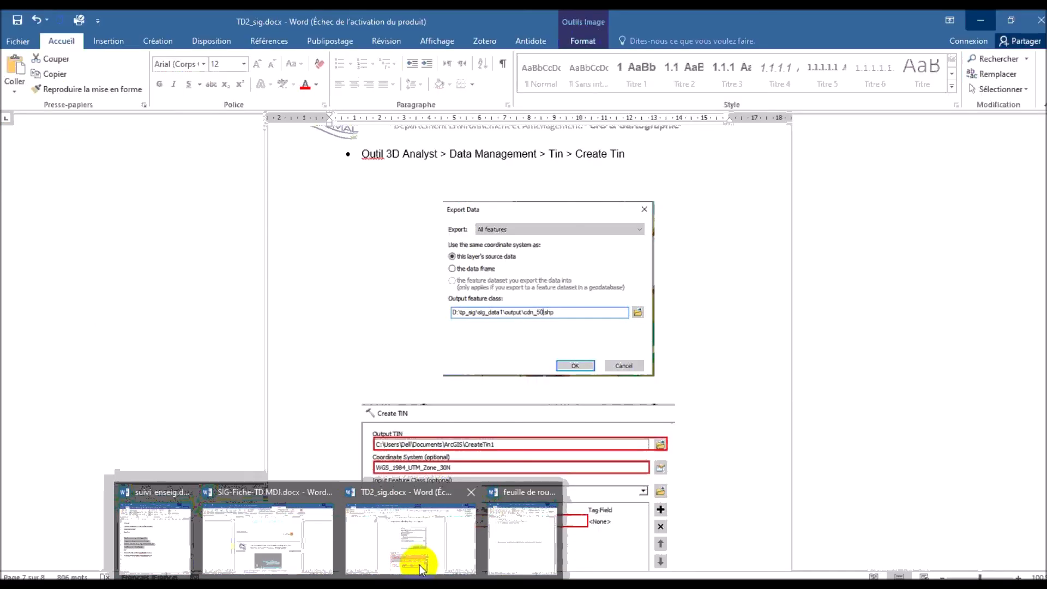
pyautogui.click(419, 565)
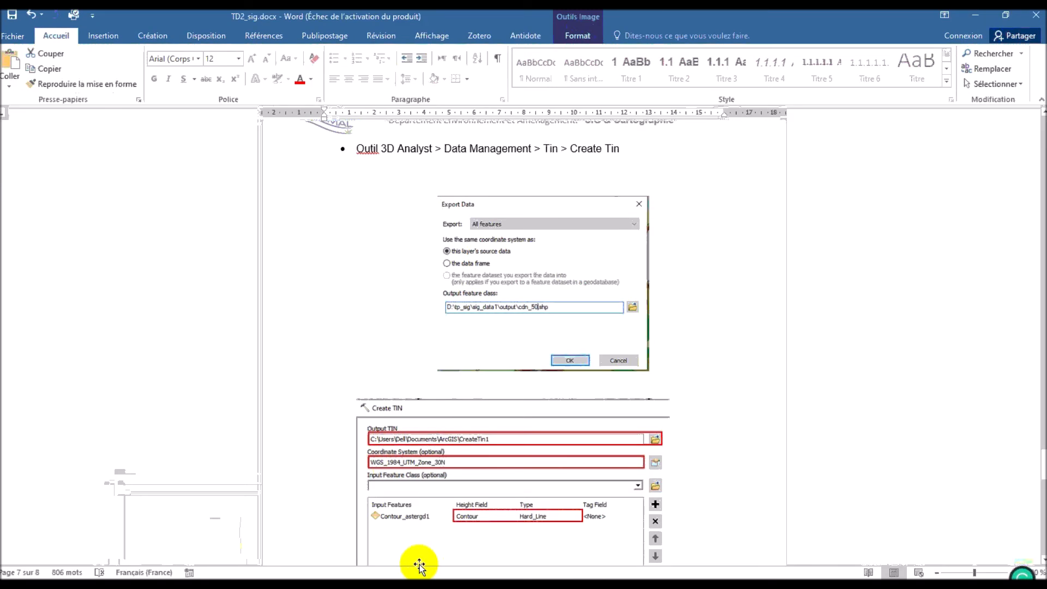
pyautogui.click(338, 585)
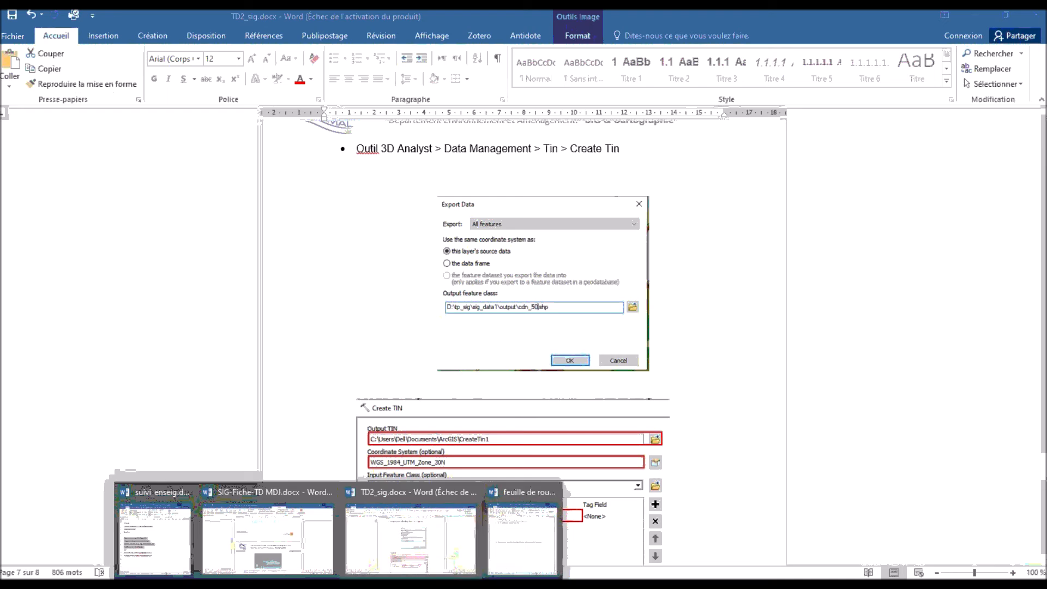
pyautogui.click(367, 585)
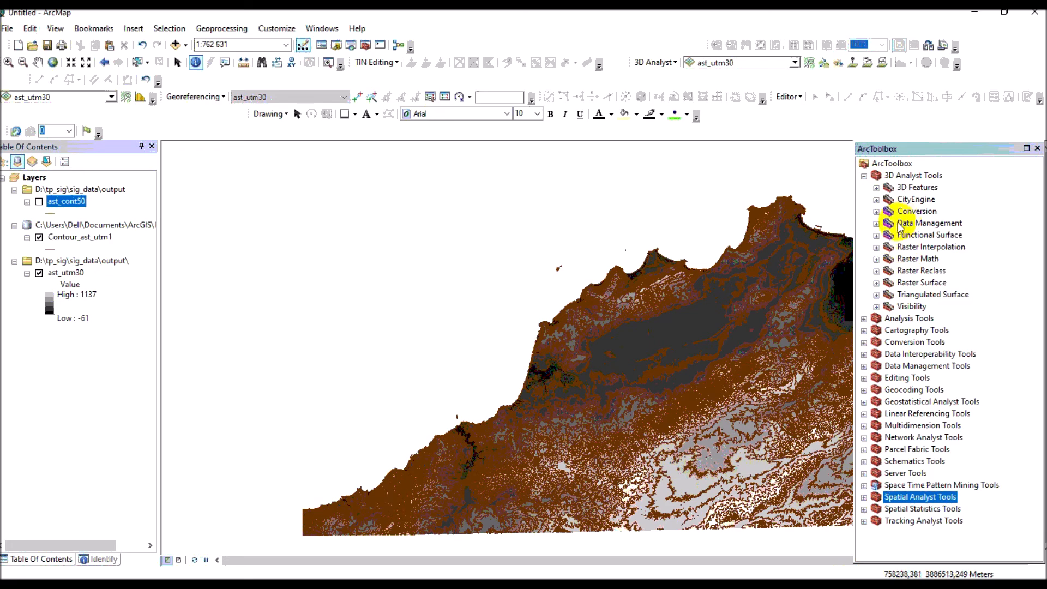
# Open the Create TIN tool from the TIN toolset under Data Management in 3D Analyst Tools
pyautogui.click(876, 224)
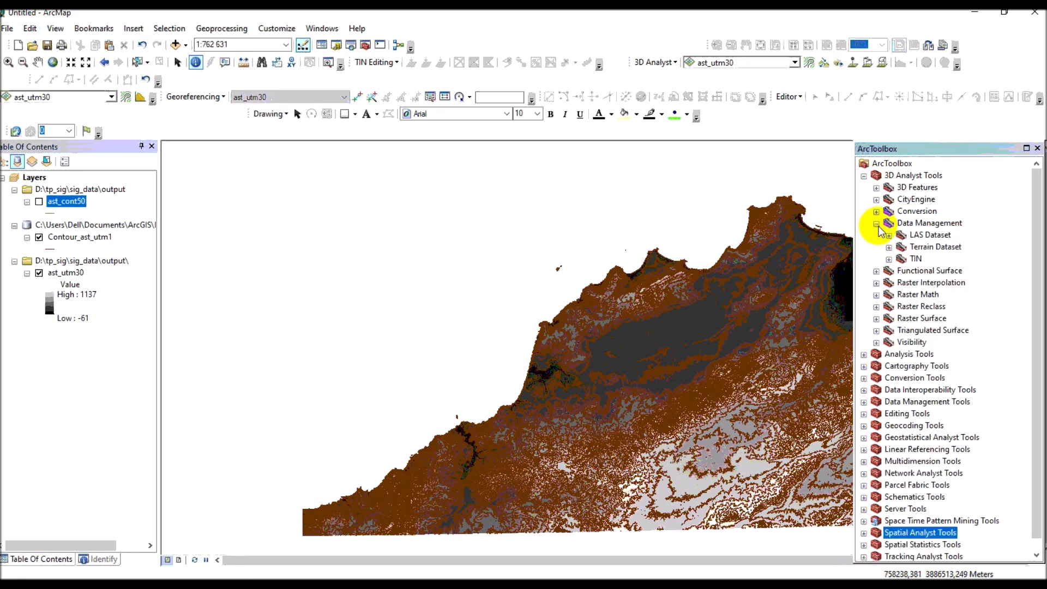
pyautogui.click(888, 260)
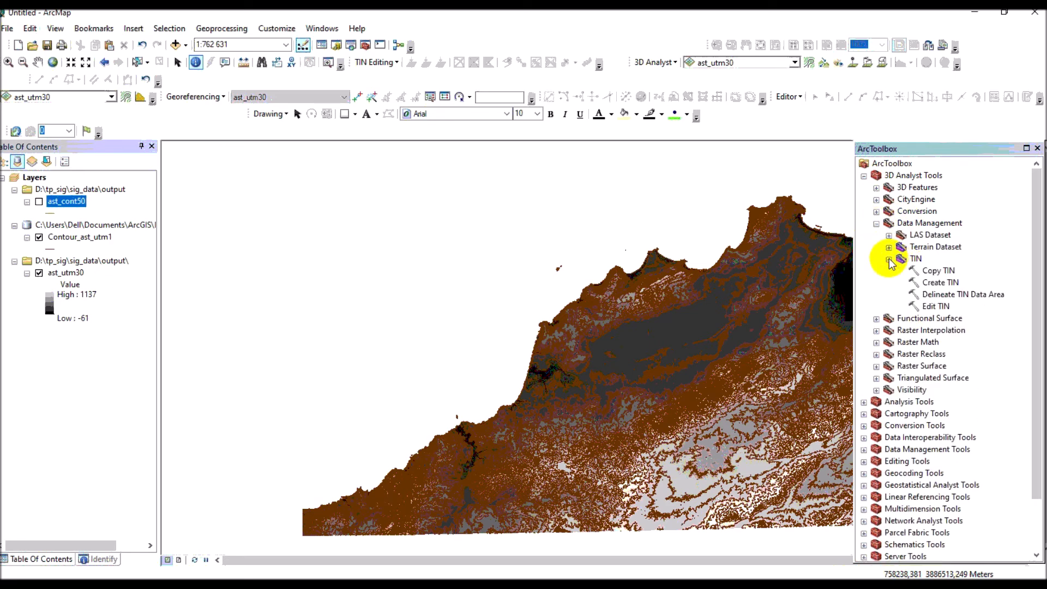
pyautogui.click(932, 283)
pyautogui.doubleClick(932, 283)
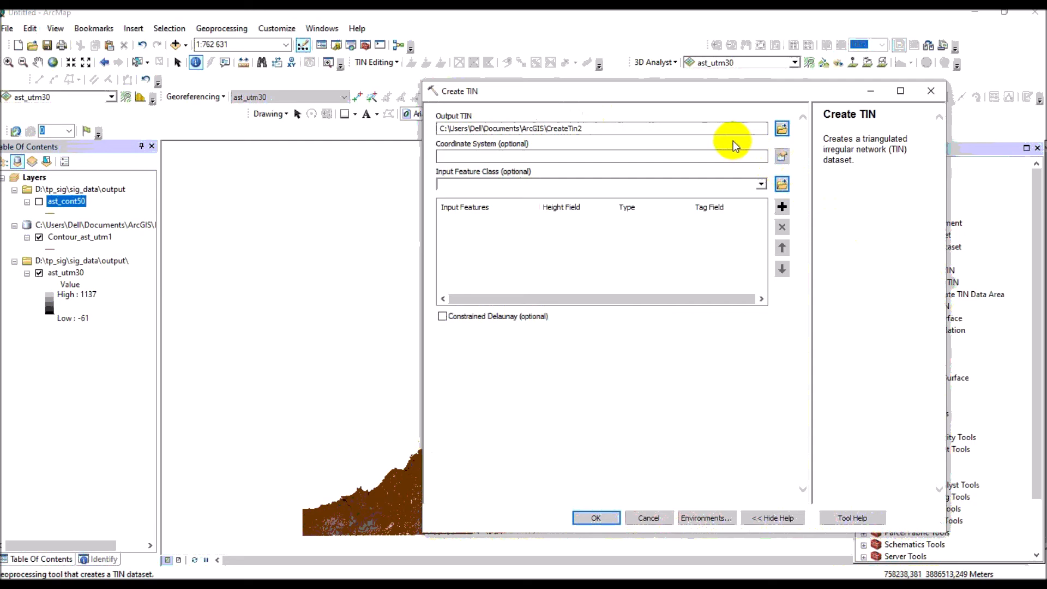
# Check the Create TIN output path and which layers are available as input feature class, without choosing one
pyautogui.click(580, 128)
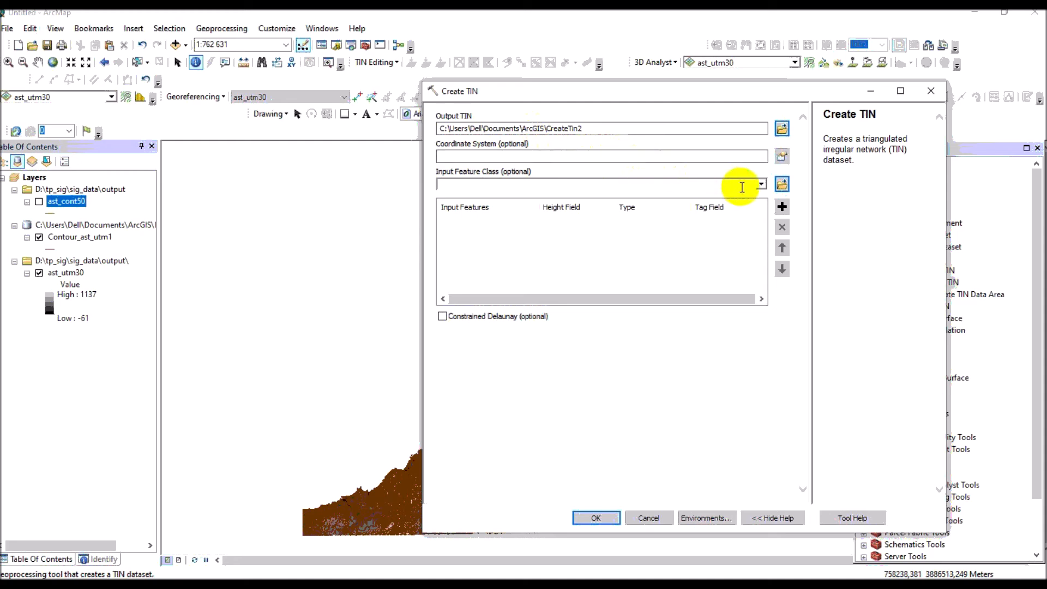
pyautogui.click(761, 185)
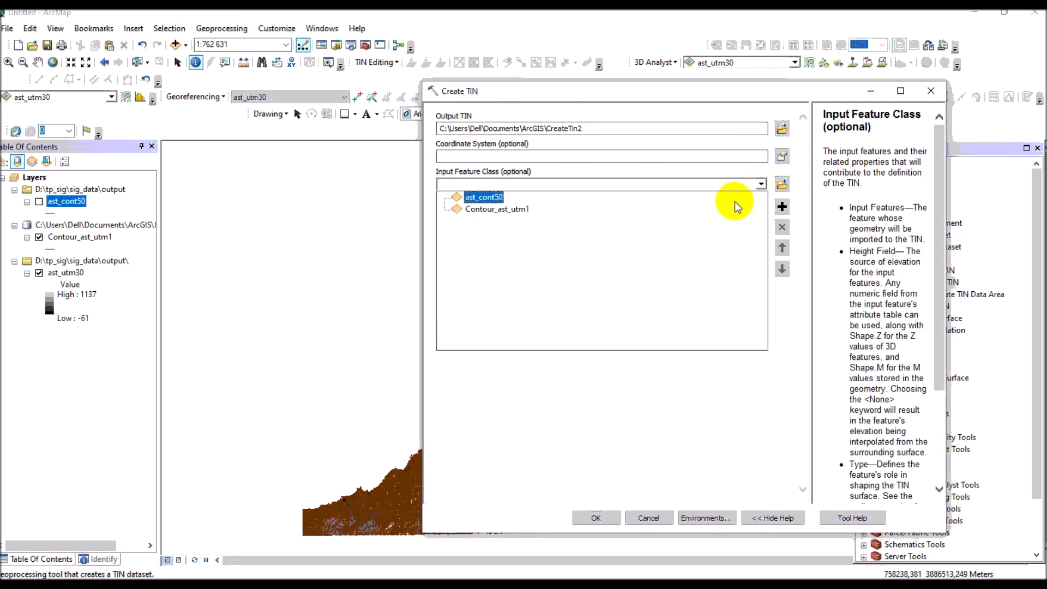
pyautogui.click(758, 166)
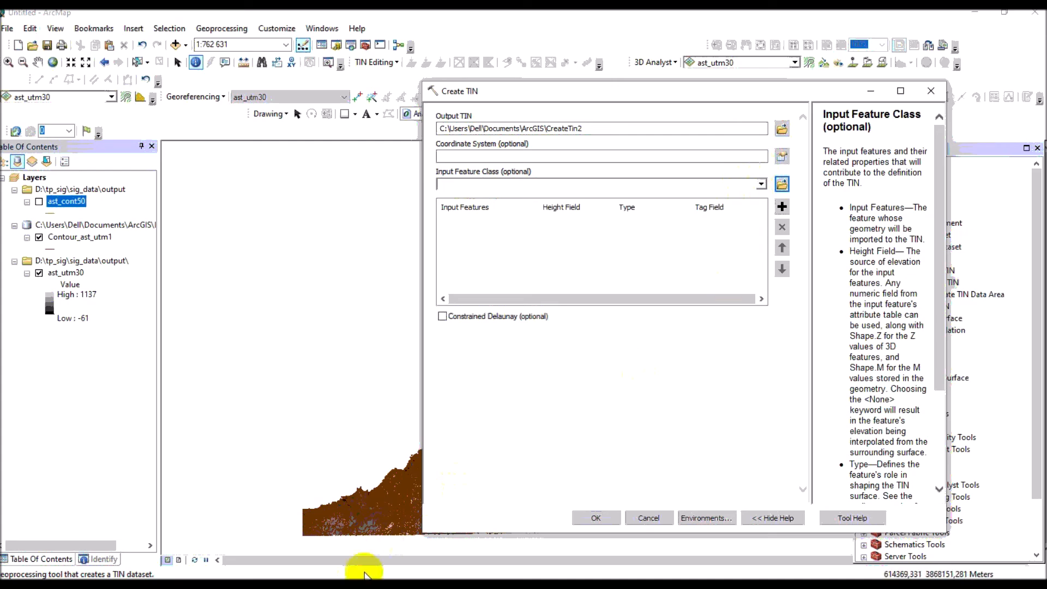
# Consult TD2_sig.docx for the Create TIN input, coordinate system, height field and type instructions, and return to ArcMap
pyautogui.click(349, 578)
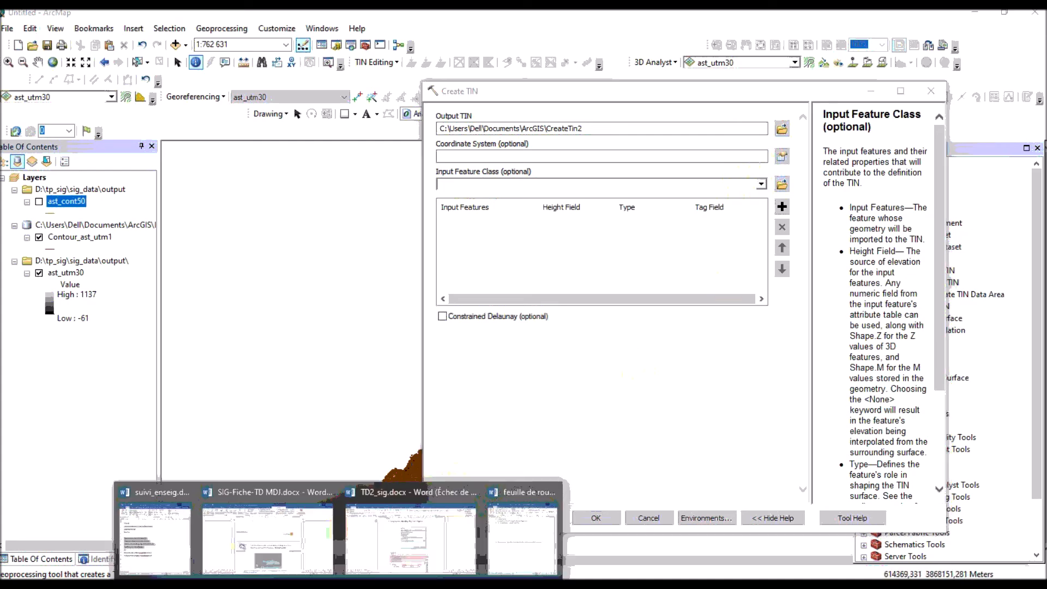
pyautogui.click(411, 551)
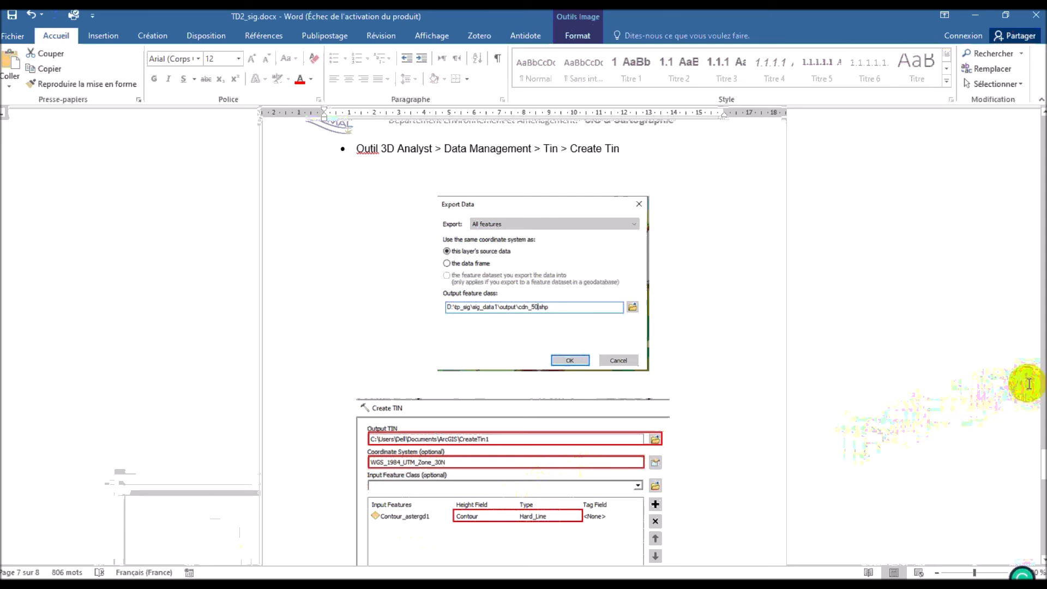
pyautogui.moveTo(1043, 458); pyautogui.dragTo(1042, 475)
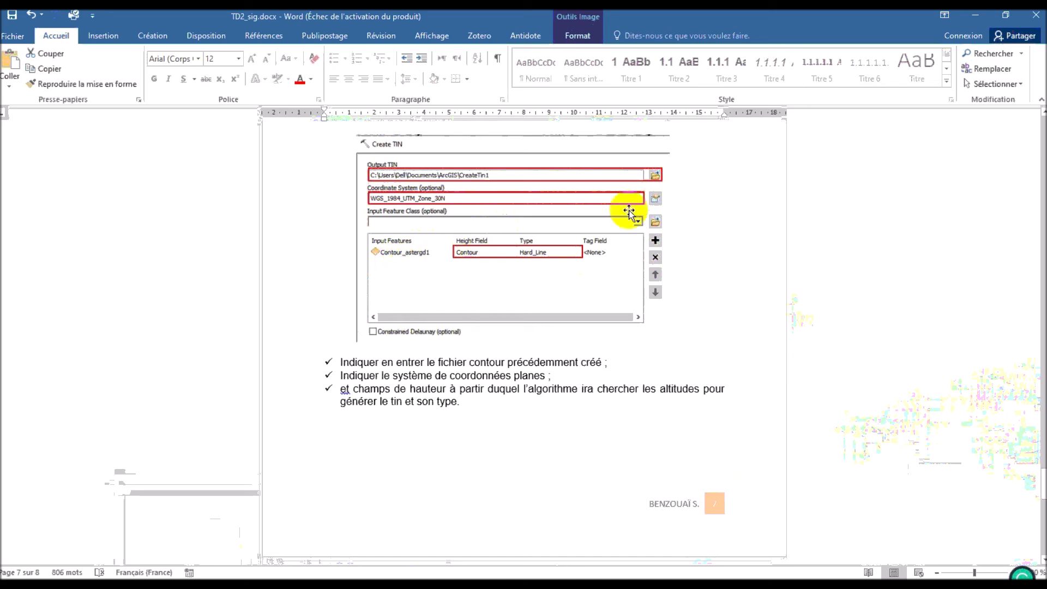
pyautogui.click(975, 15)
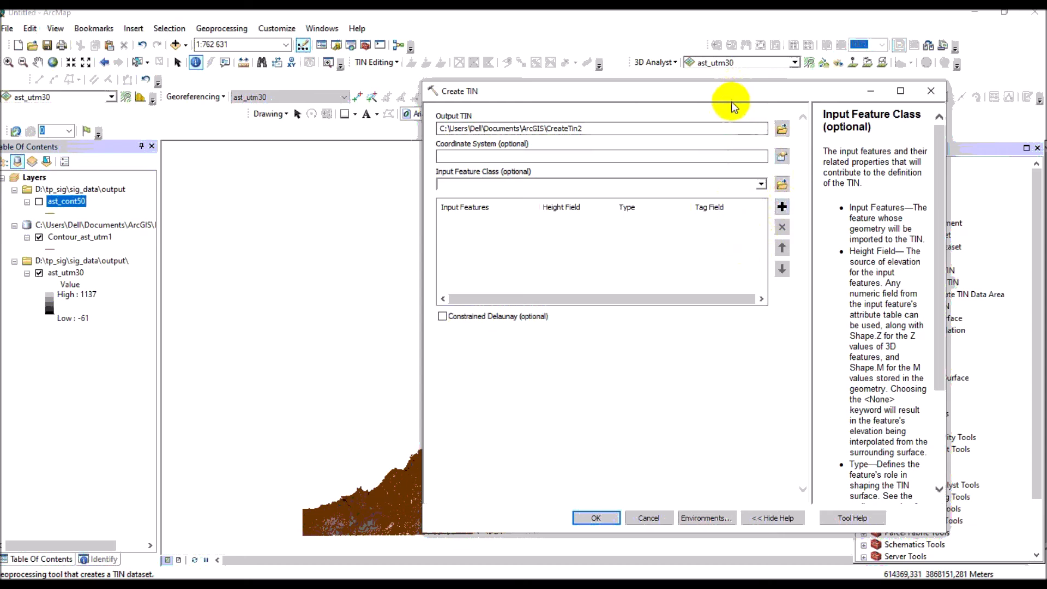
# Add ast_cont50 as the Create TIN input feature class with its type set to Hard_Line
pyautogui.moveTo(732, 95)
pyautogui.mouseDown()
pyautogui.moveTo(734, 117)
pyautogui.moveTo(721, 108)
pyautogui.mouseUp()
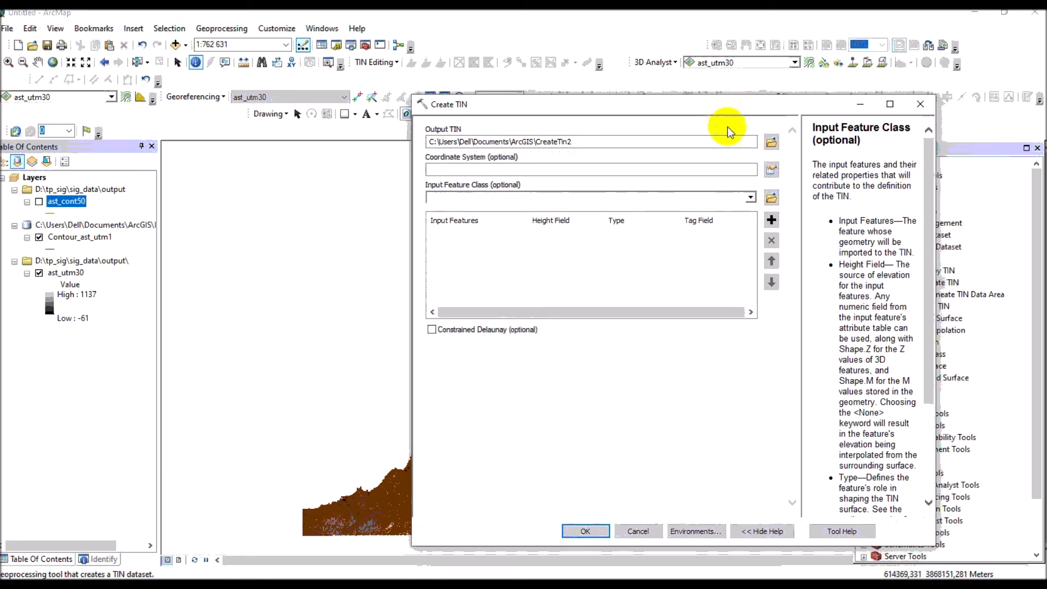
pyautogui.click(751, 197)
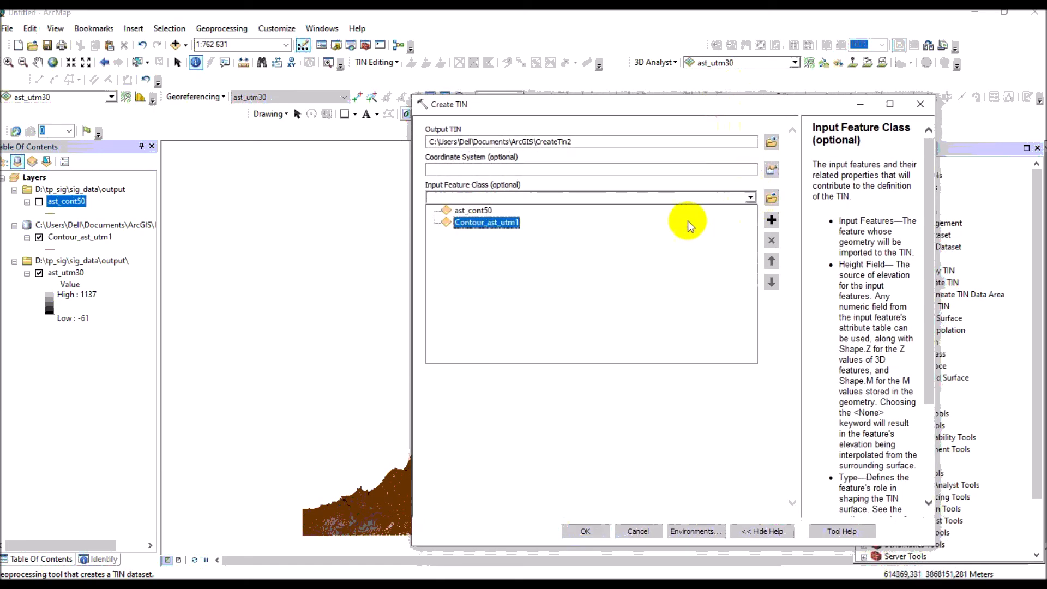
pyautogui.click(510, 211)
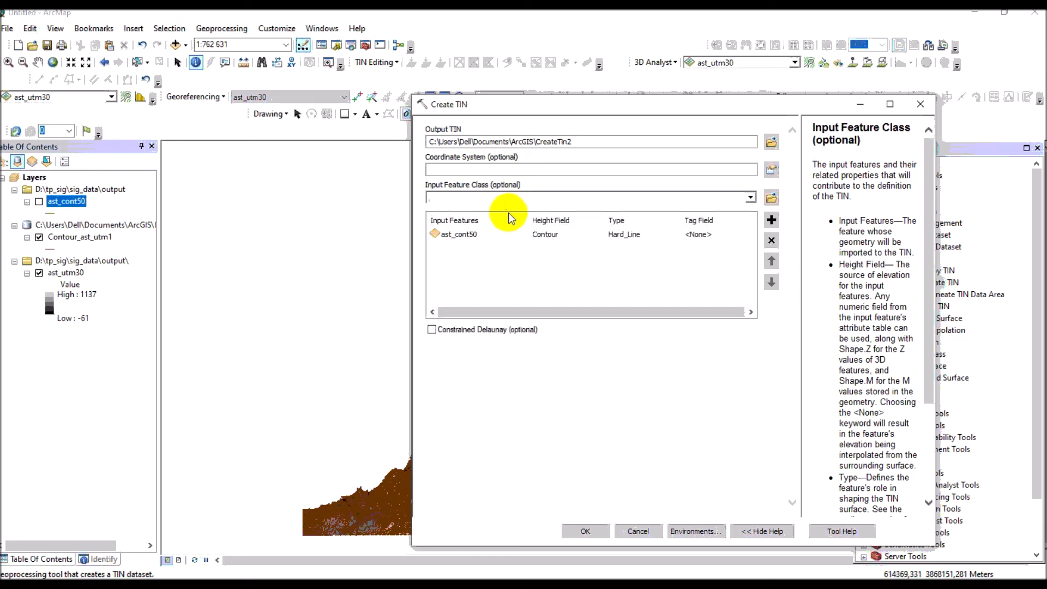
pyautogui.click(515, 235)
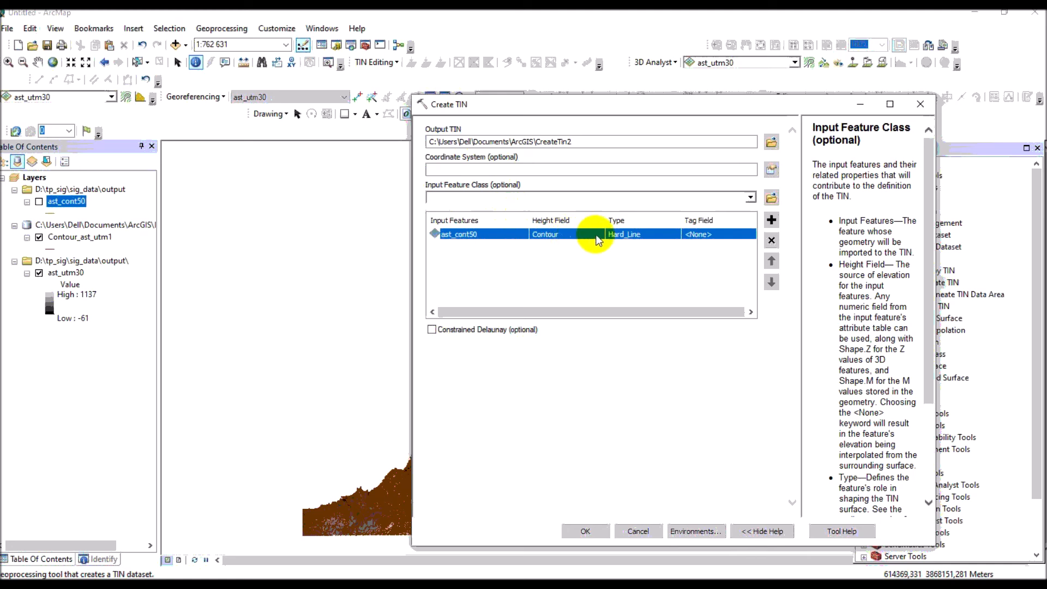
pyautogui.click(632, 235)
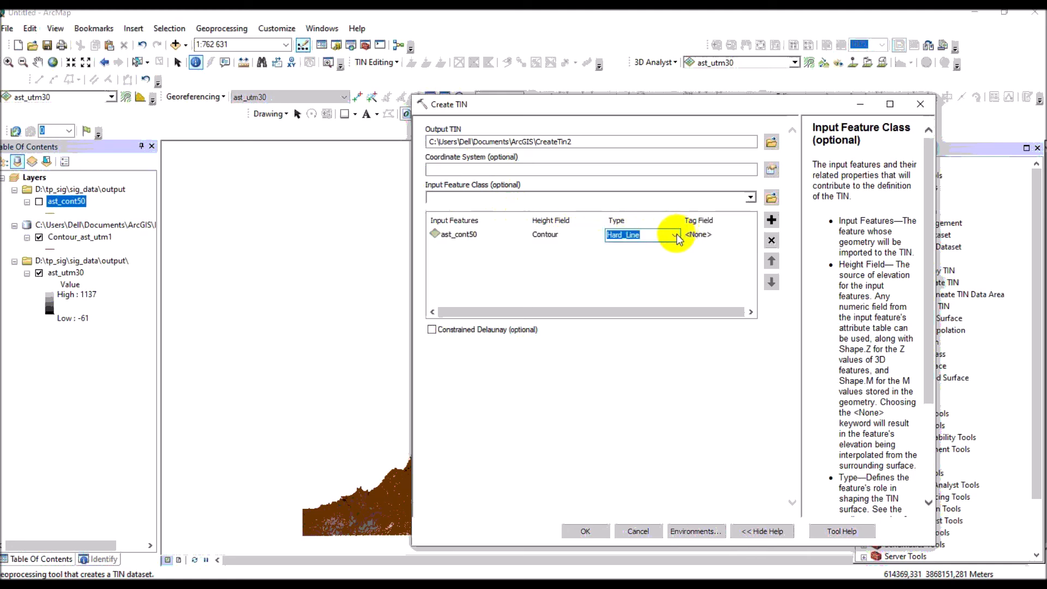
pyautogui.click(676, 235)
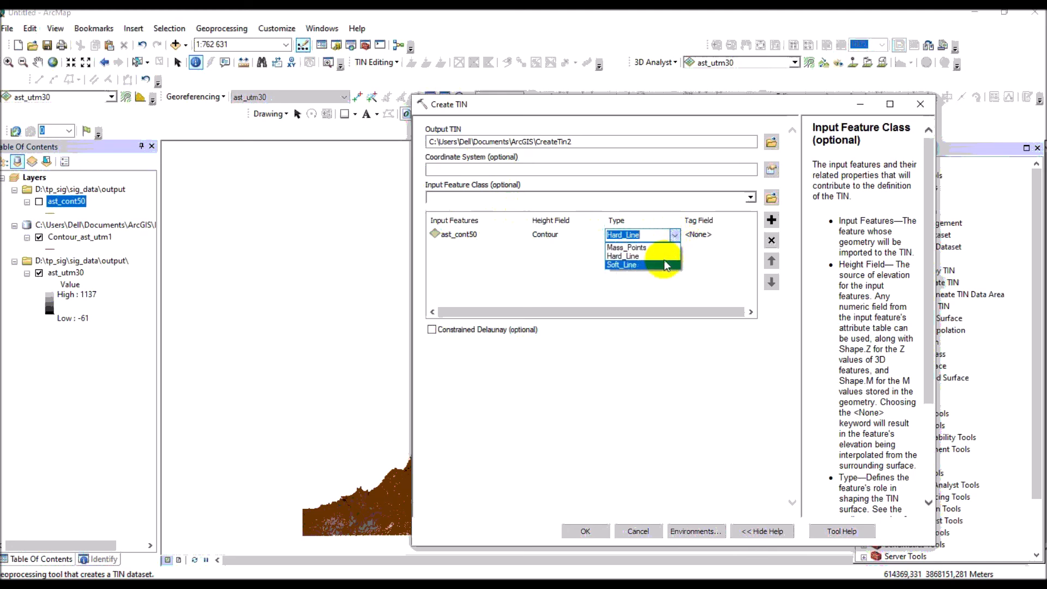
pyautogui.click(667, 256)
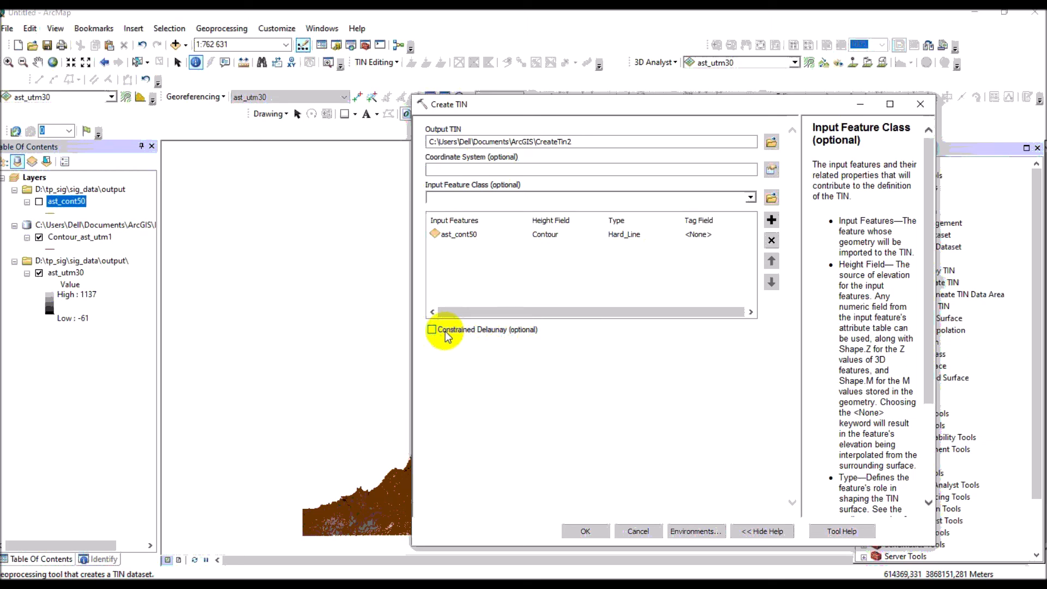
# Compare the Create TIN settings with the example in TD2_sig.docx and return to ArcMap
pyautogui.click(374, 512)
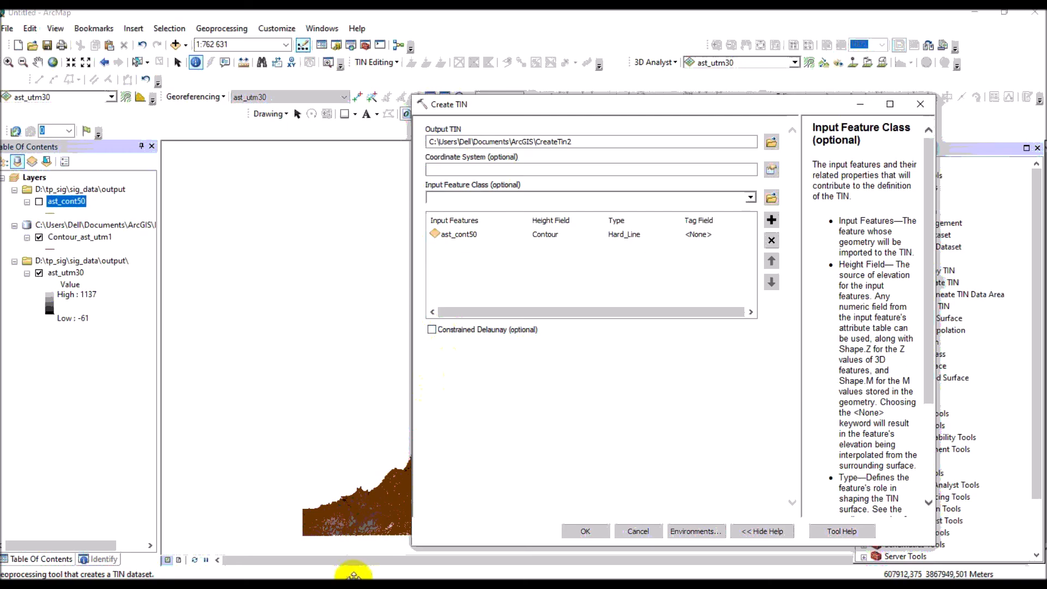
pyautogui.click(398, 534)
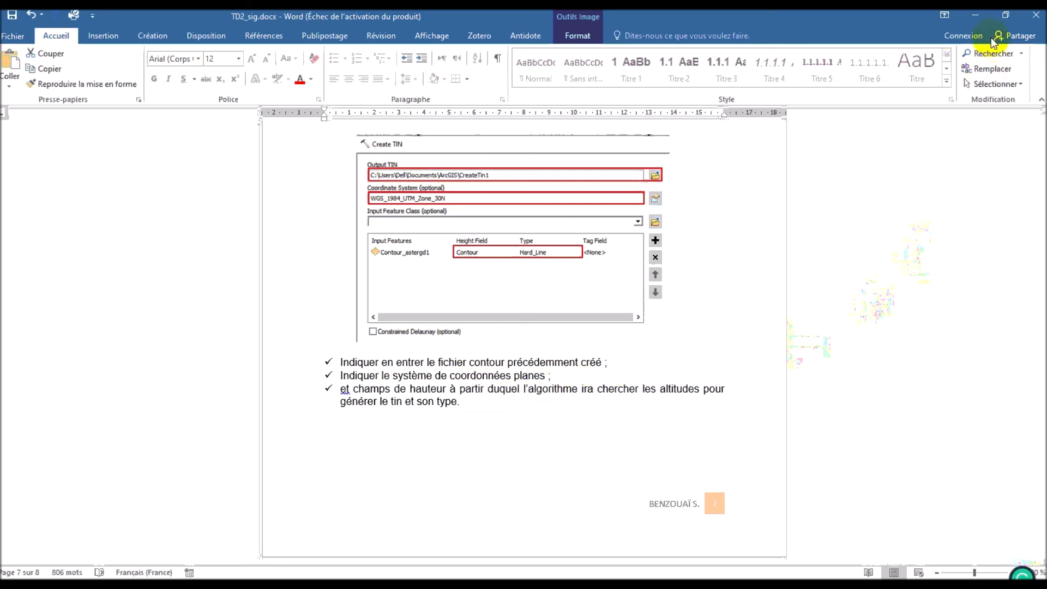
pyautogui.click(976, 16)
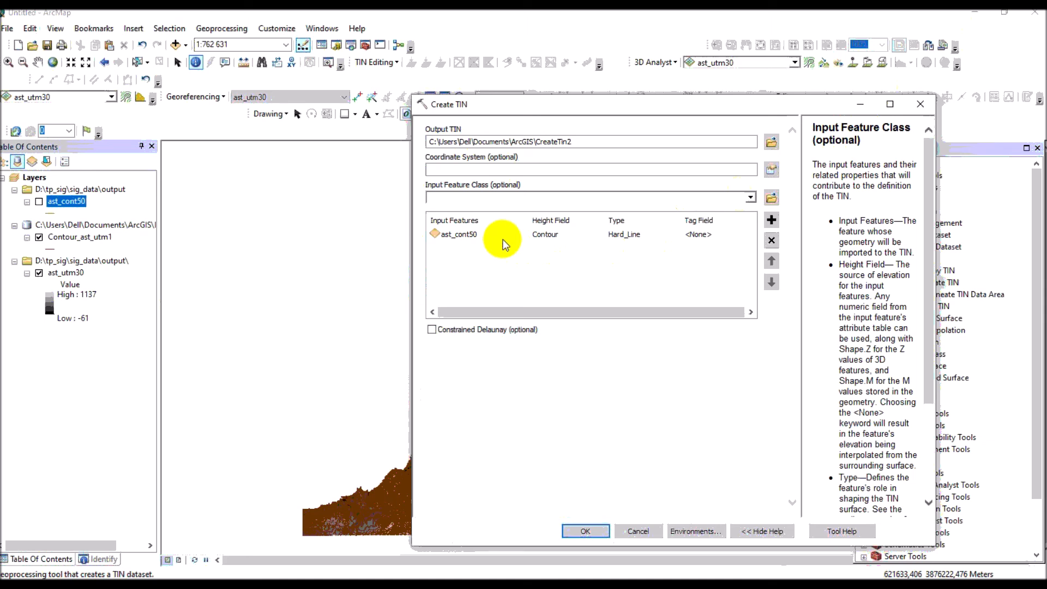
# Choose Contour as the height field for the ast_cont50 input
pyautogui.click(546, 233)
pyautogui.click(598, 234)
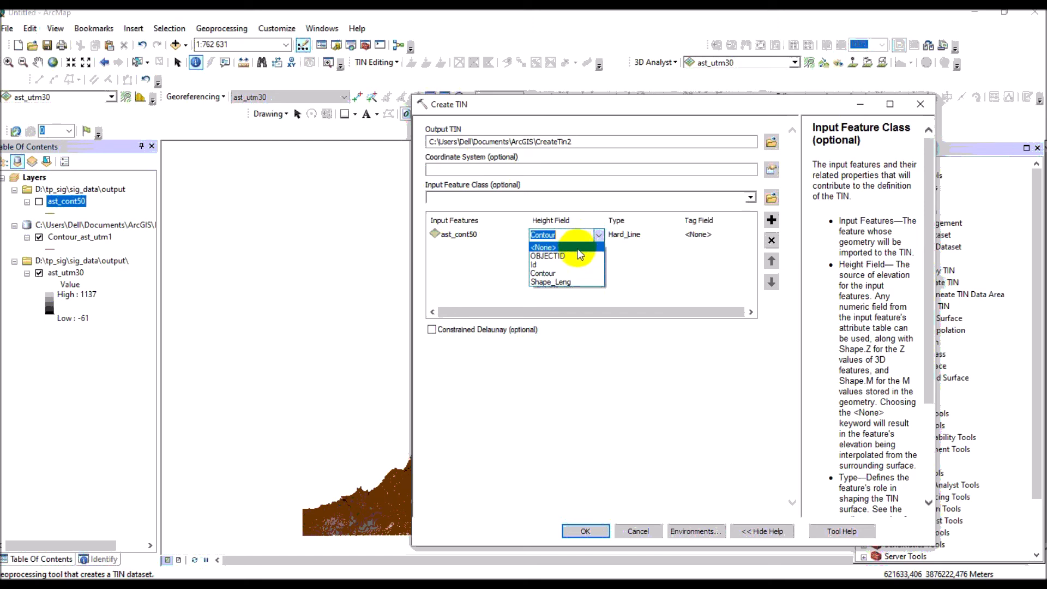
pyautogui.click(578, 275)
pyautogui.click(575, 274)
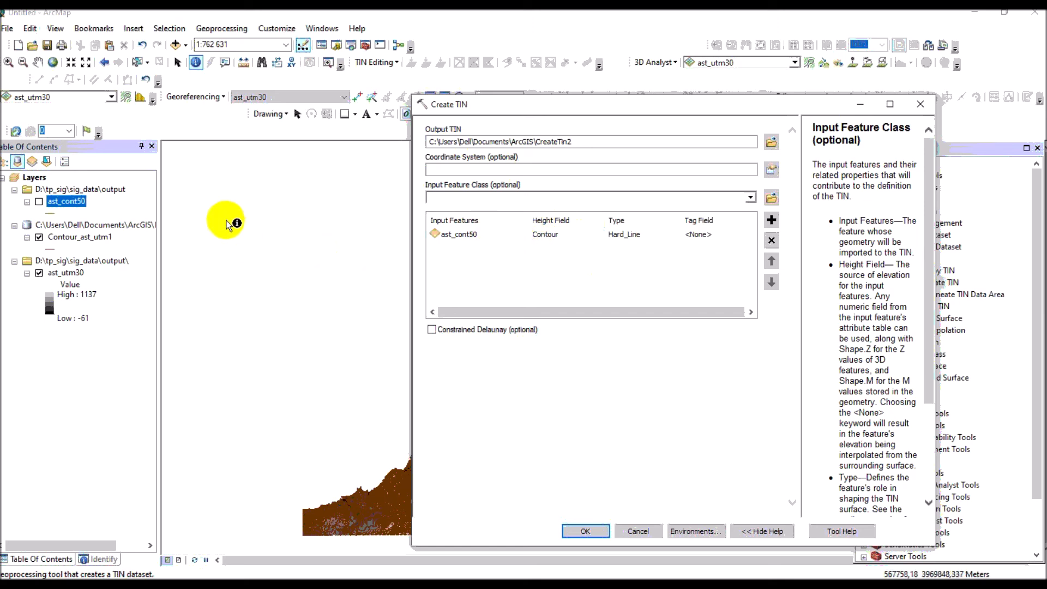
# Check the Contour field in the attribute table of ast_cont50 and run the Create TIN tool
pyautogui.rightClick(66, 204)
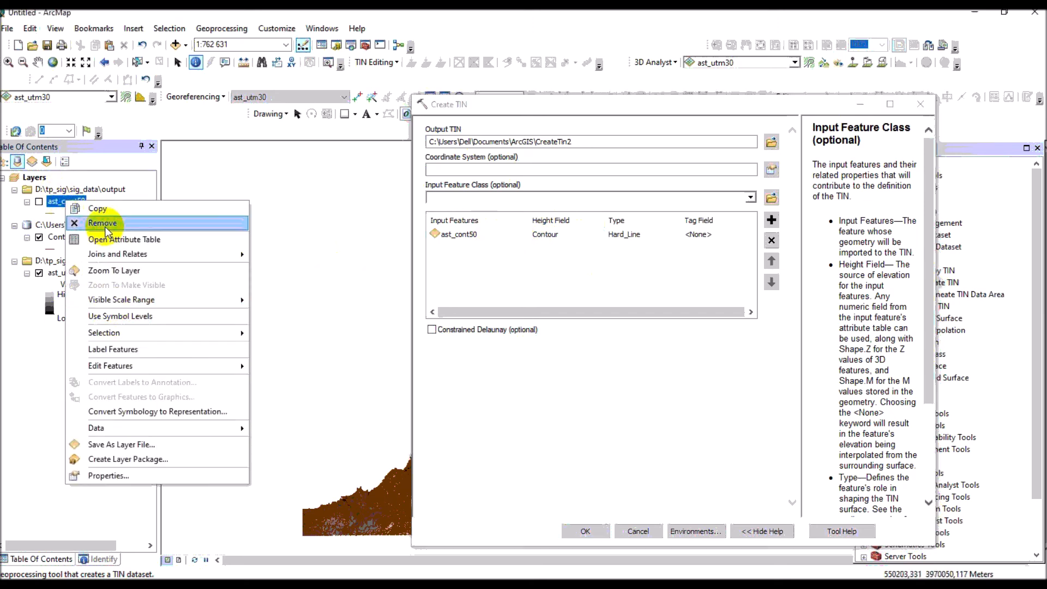
pyautogui.click(107, 240)
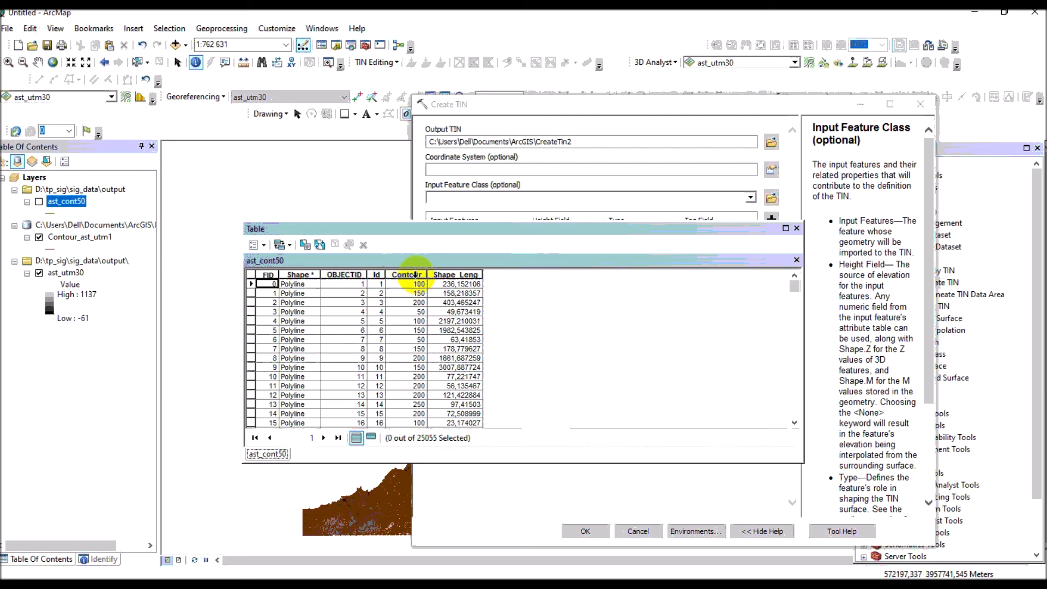
pyautogui.click(797, 228)
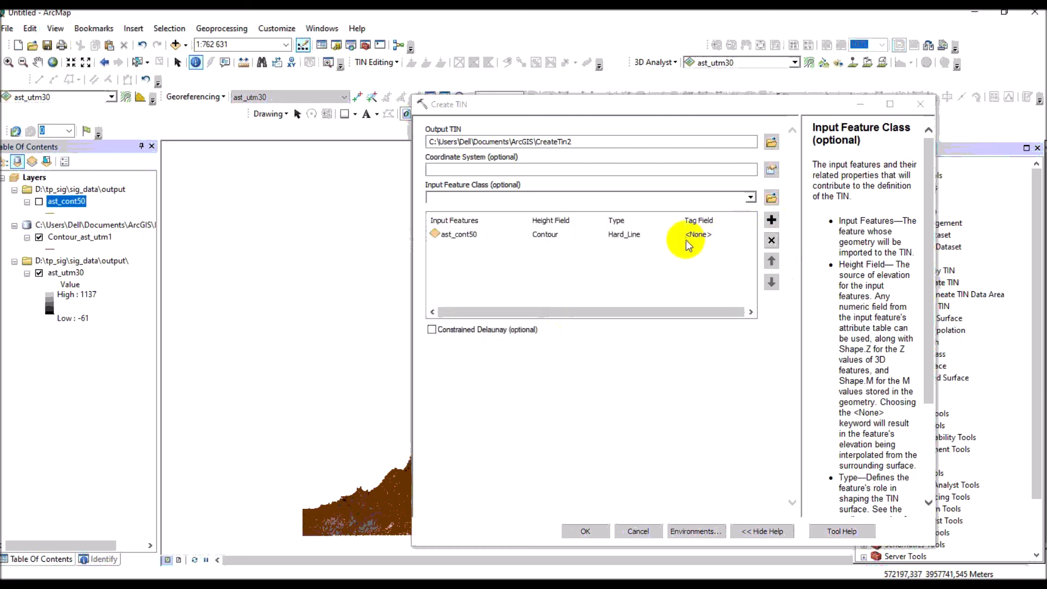
pyautogui.click(585, 532)
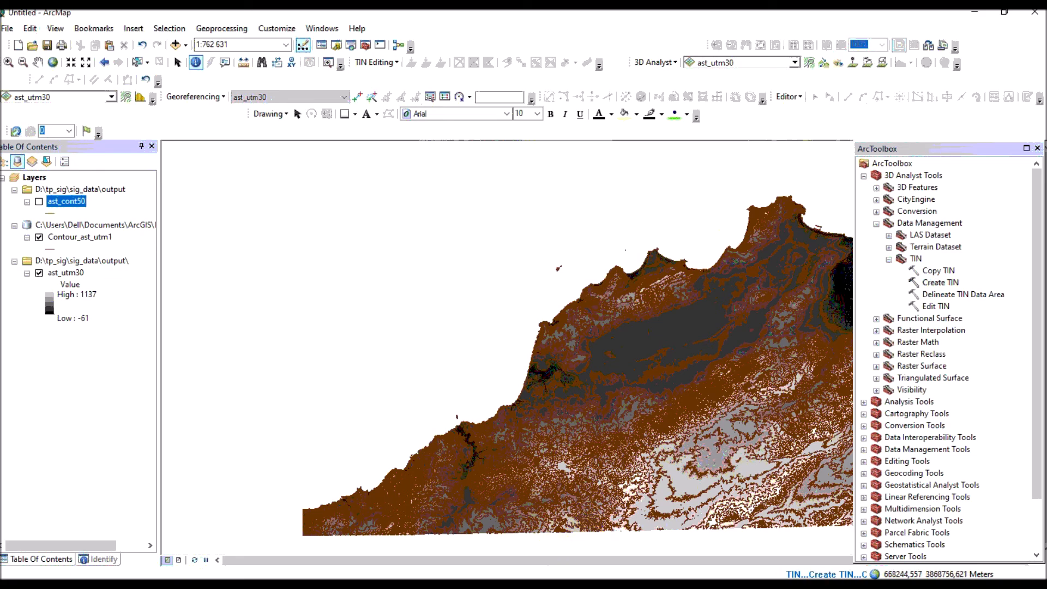
# Read the instructions that follow TIN creation on page 8 of TD2_sig.docx and return to ArcMap
pyautogui.click(338, 586)
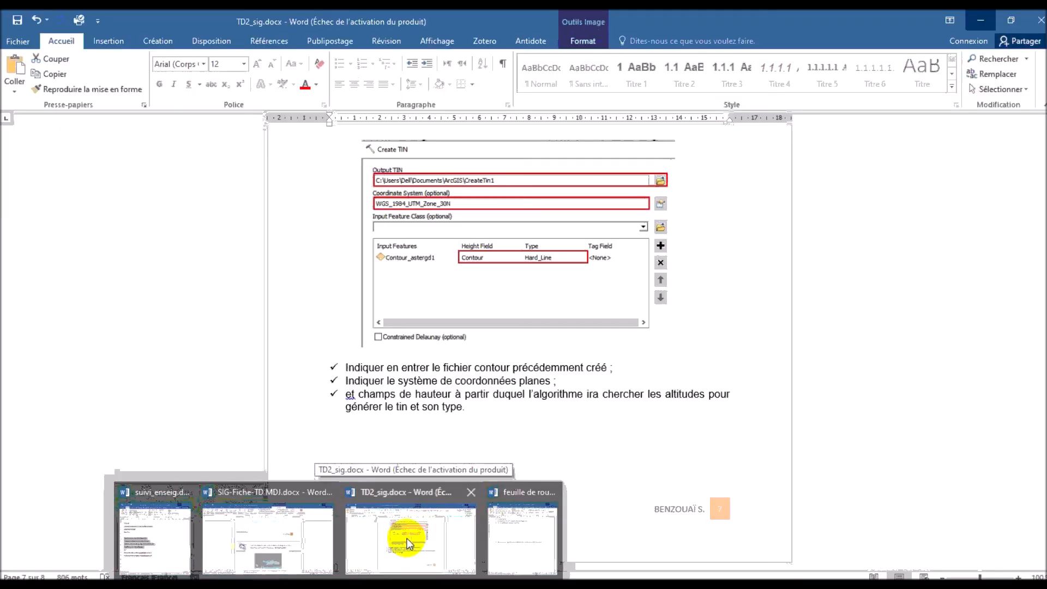
pyautogui.click(406, 538)
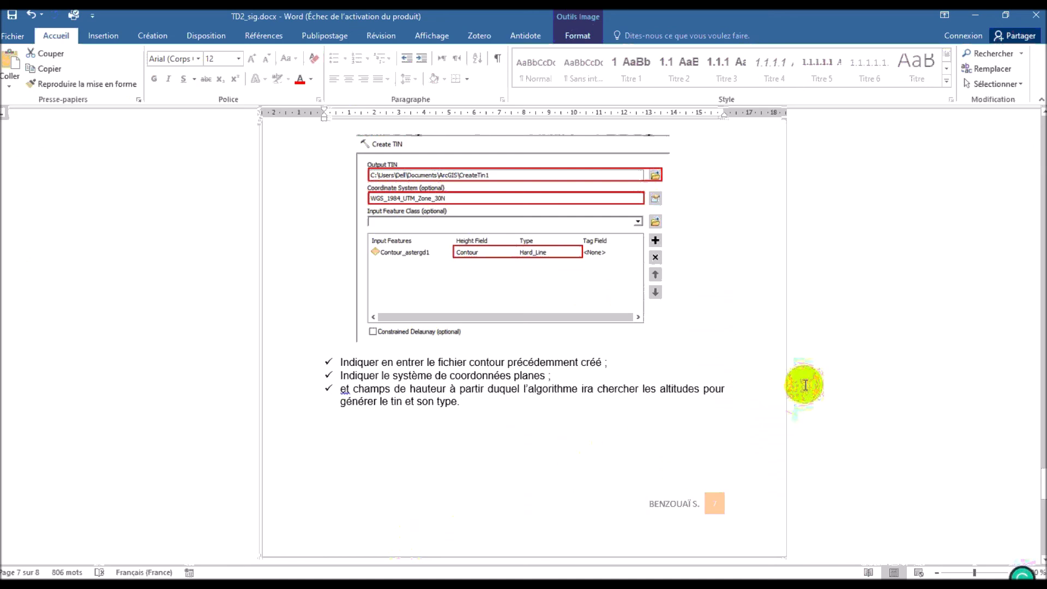
pyautogui.moveTo(1037, 487); pyautogui.dragTo(1040, 523)
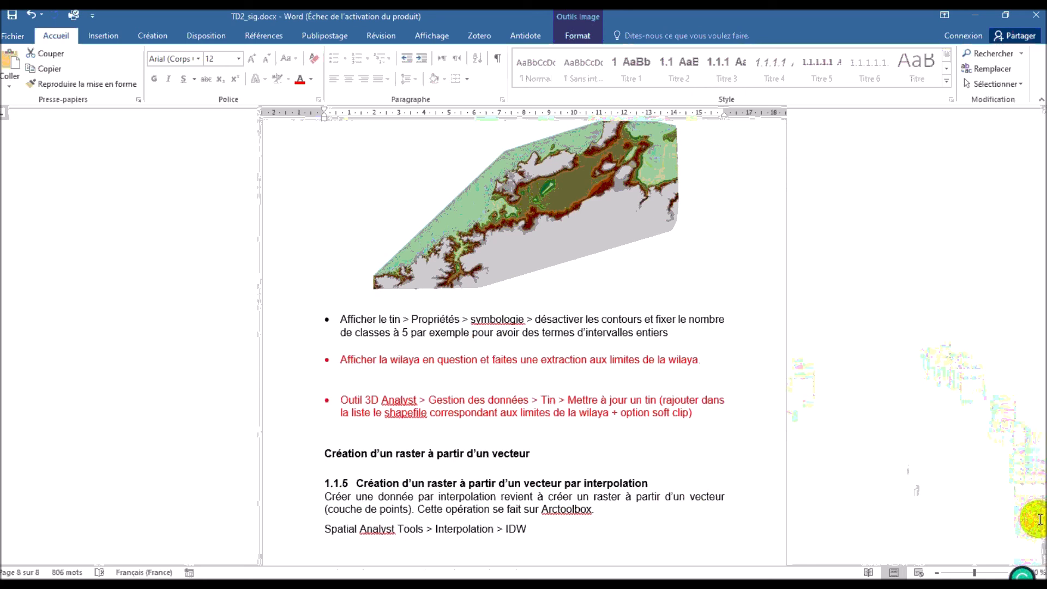
pyautogui.click(980, 18)
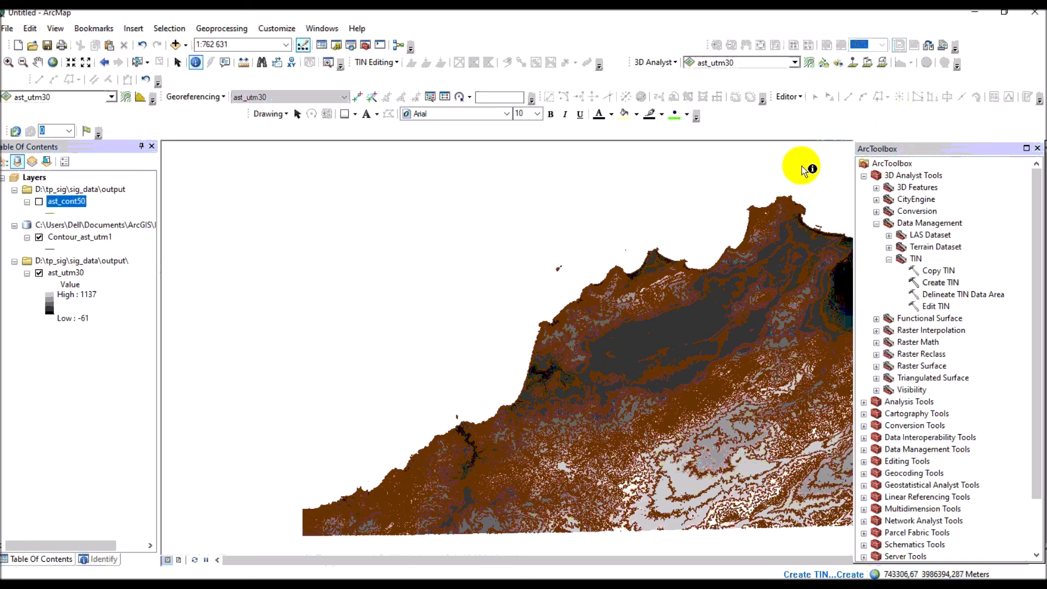
# Hide the Contour_ast_utm1 and ast_utm30 layers, and show ast_cont50 briefly before hiding it again
pyautogui.click(38, 237)
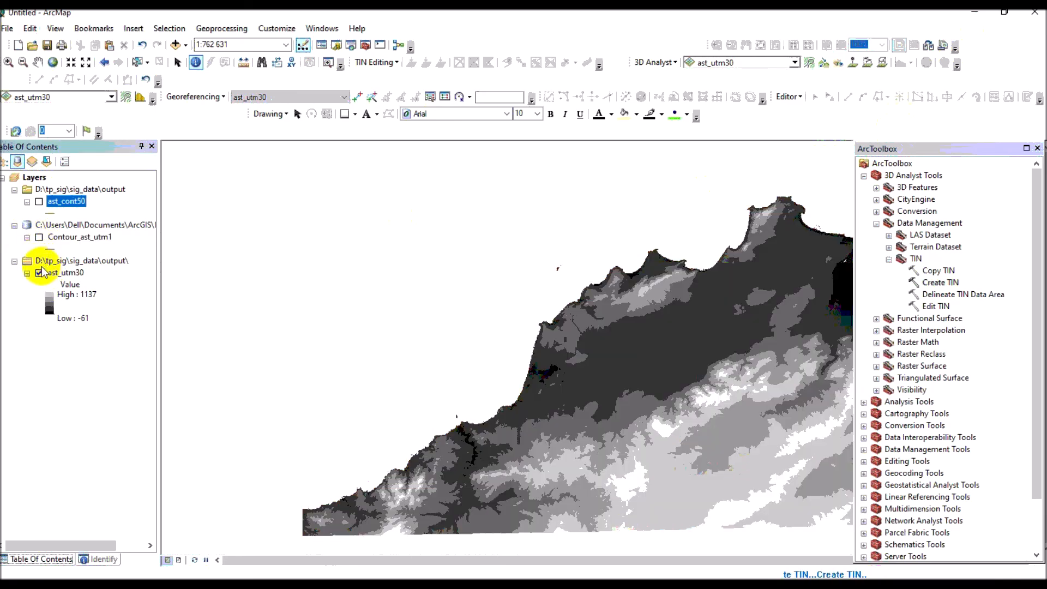
pyautogui.click(39, 273)
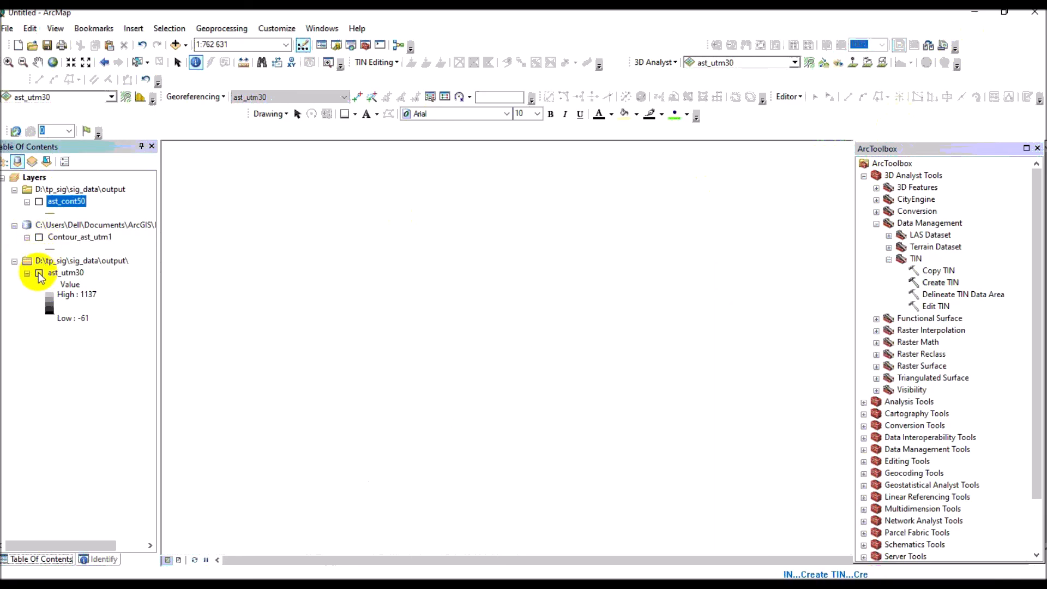
pyautogui.click(38, 201)
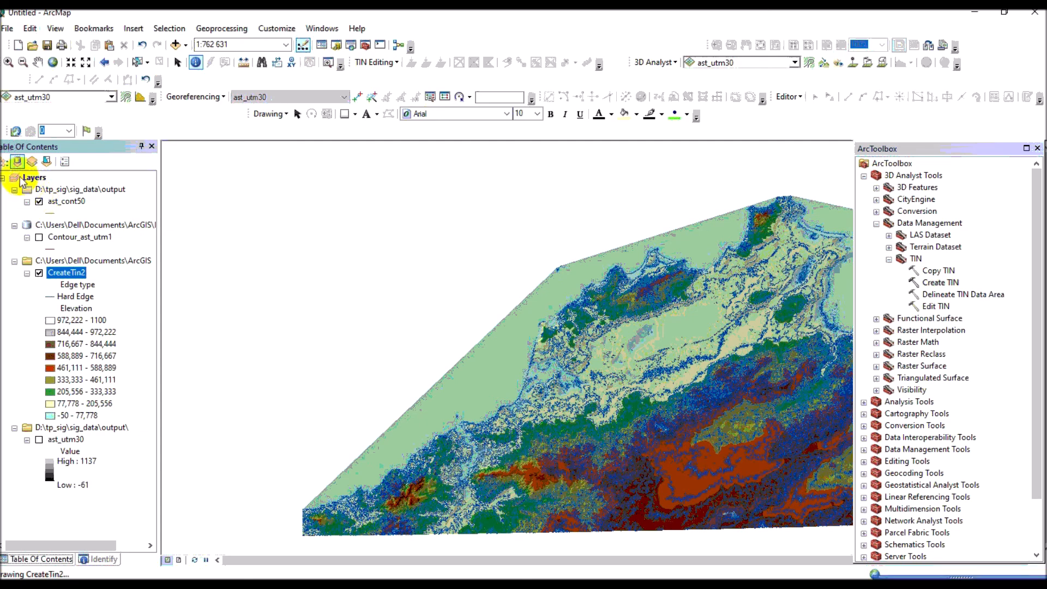
pyautogui.click(39, 202)
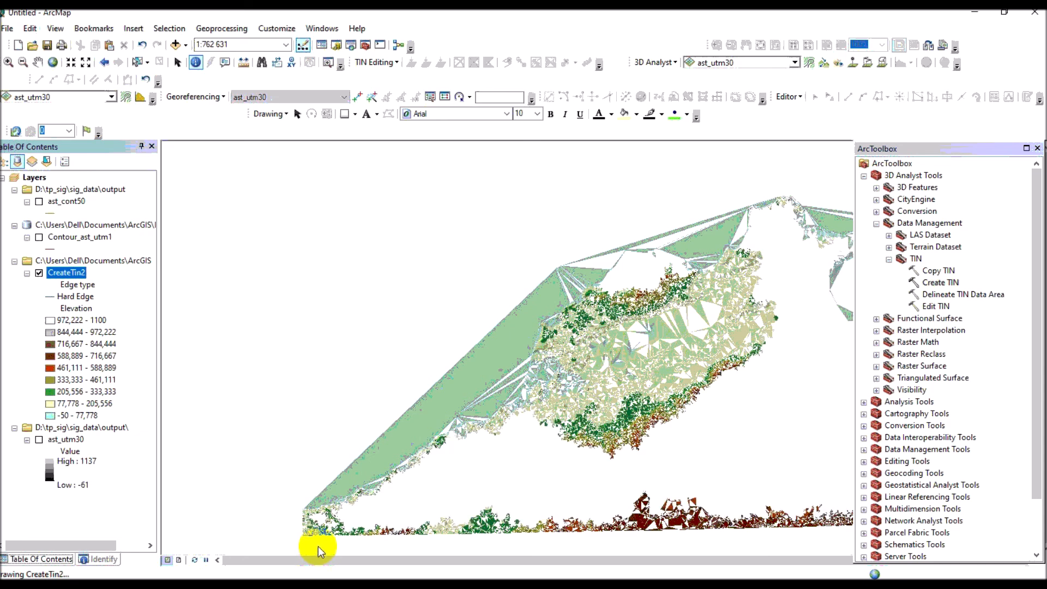
# Consult TD2_sig.docx for the TIN symbology instructions on contours and number of classes, and return to ArcMap
pyautogui.moveTo(338, 585)
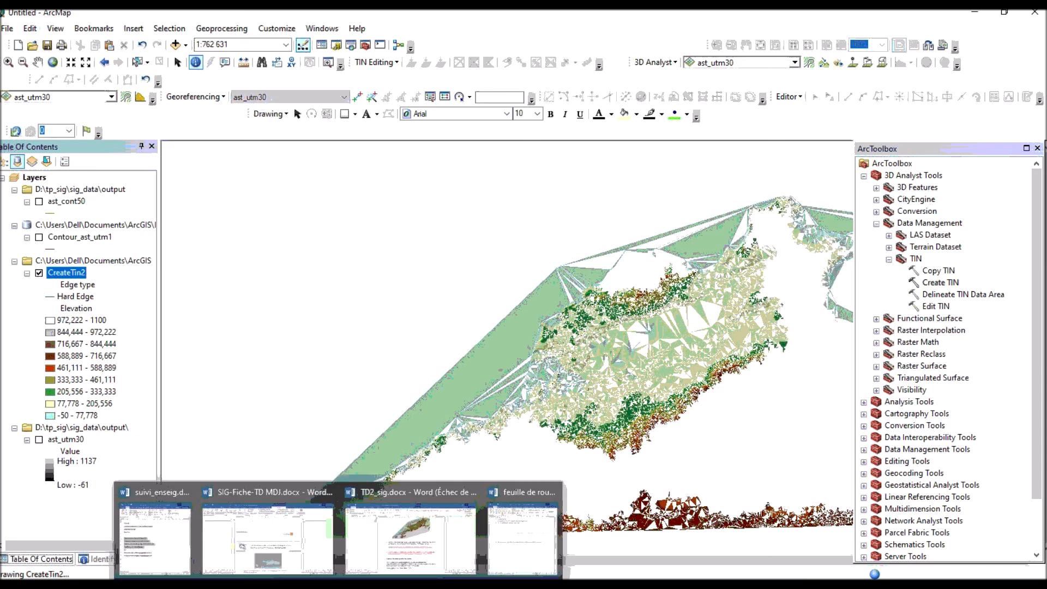
pyautogui.click(404, 553)
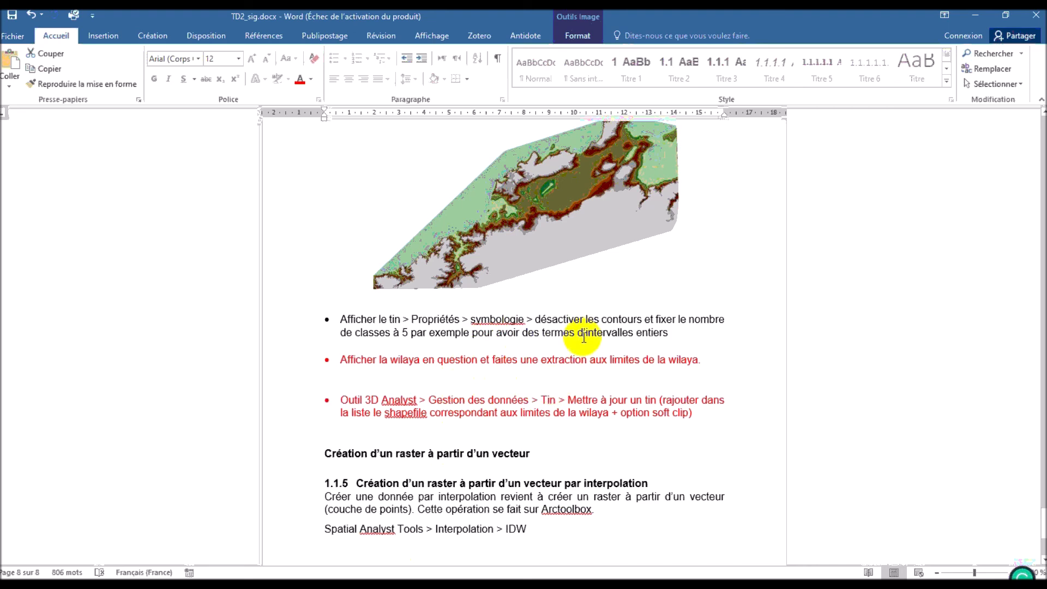
pyautogui.click(976, 17)
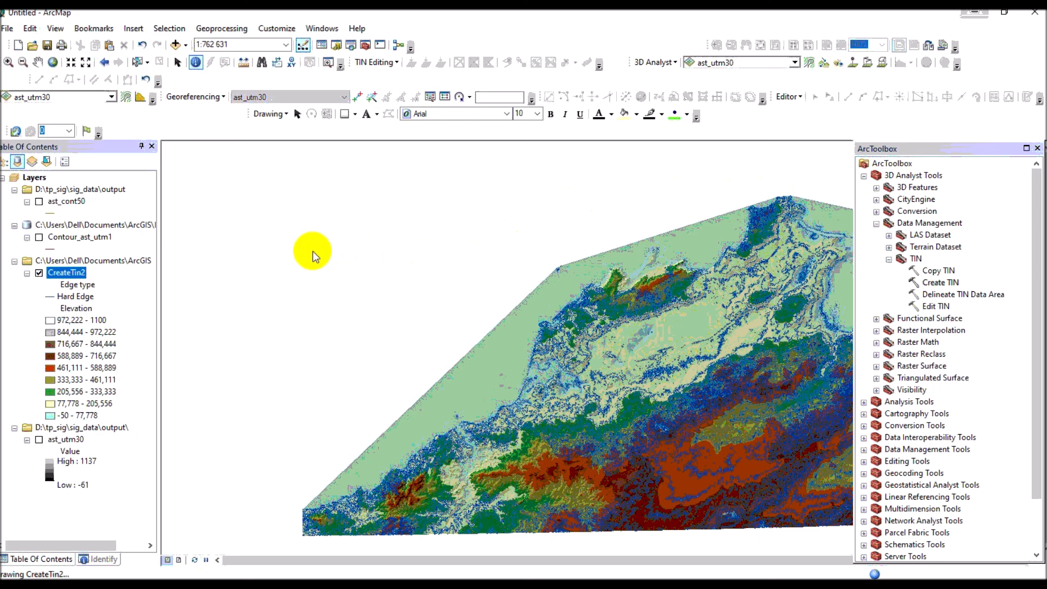
# Open the layer properties of CreateTin2 and review its general, source and display settings
pyautogui.rightClick(78, 276)
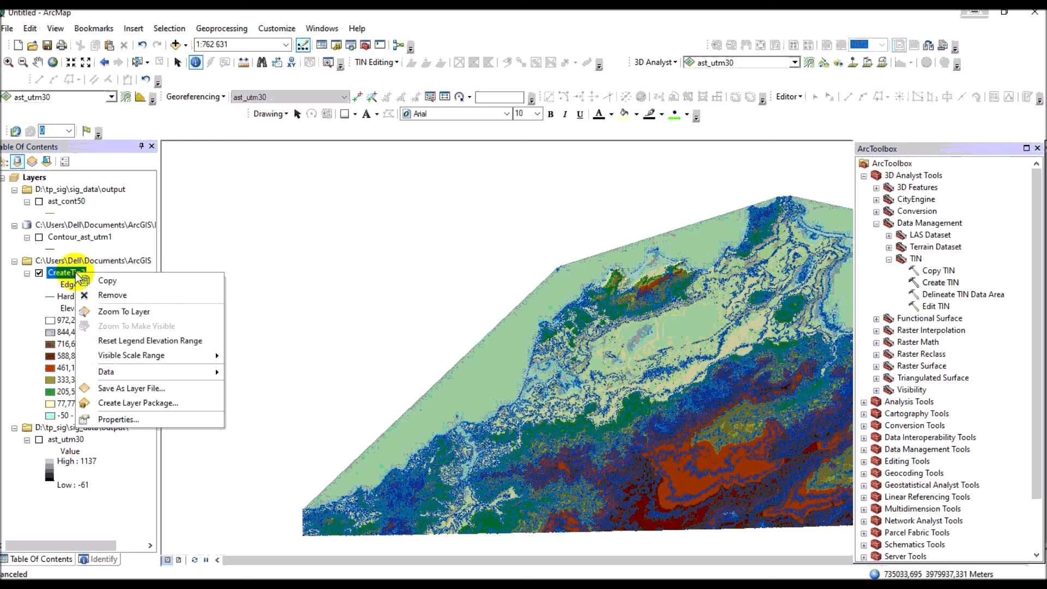
pyautogui.click(116, 417)
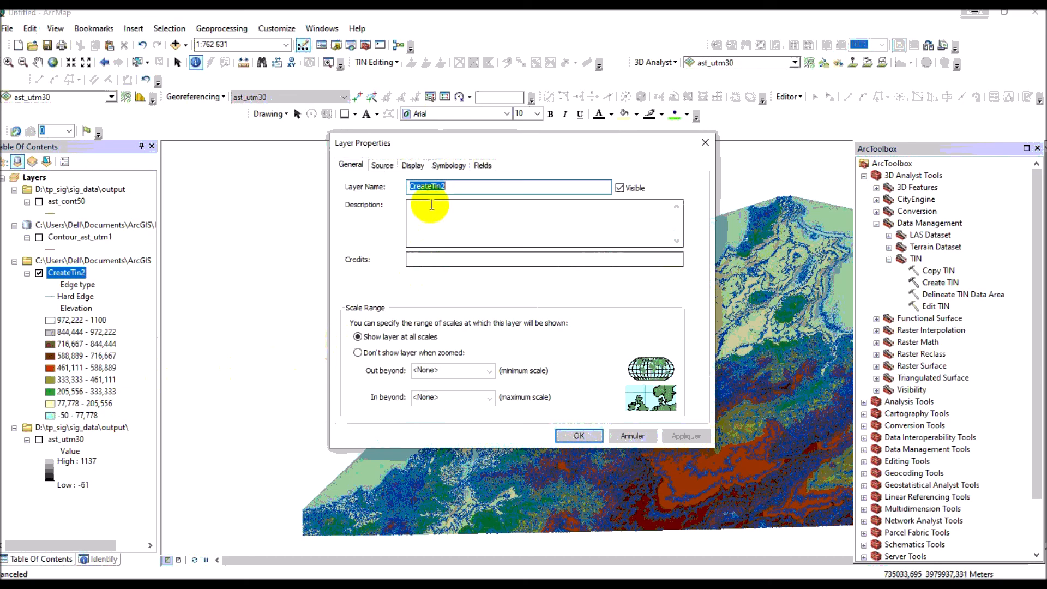
pyautogui.click(413, 165)
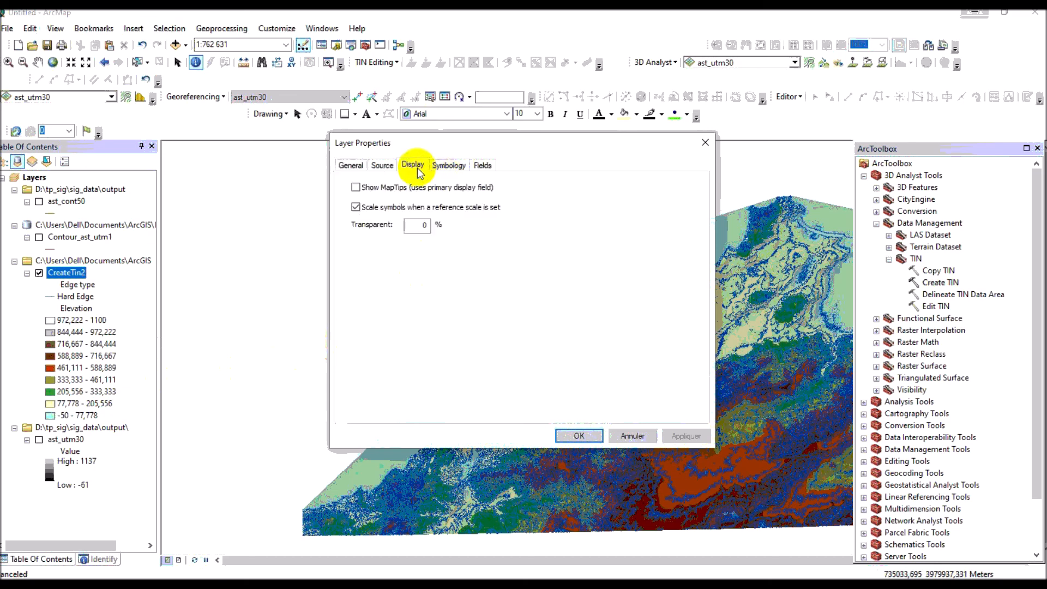
pyautogui.click(382, 166)
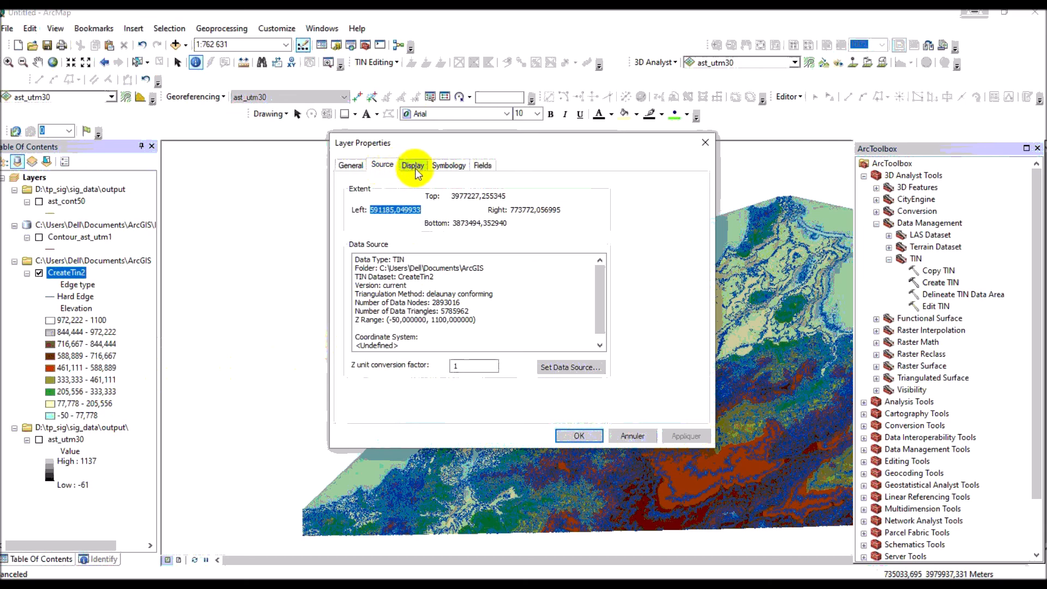
pyautogui.click(350, 163)
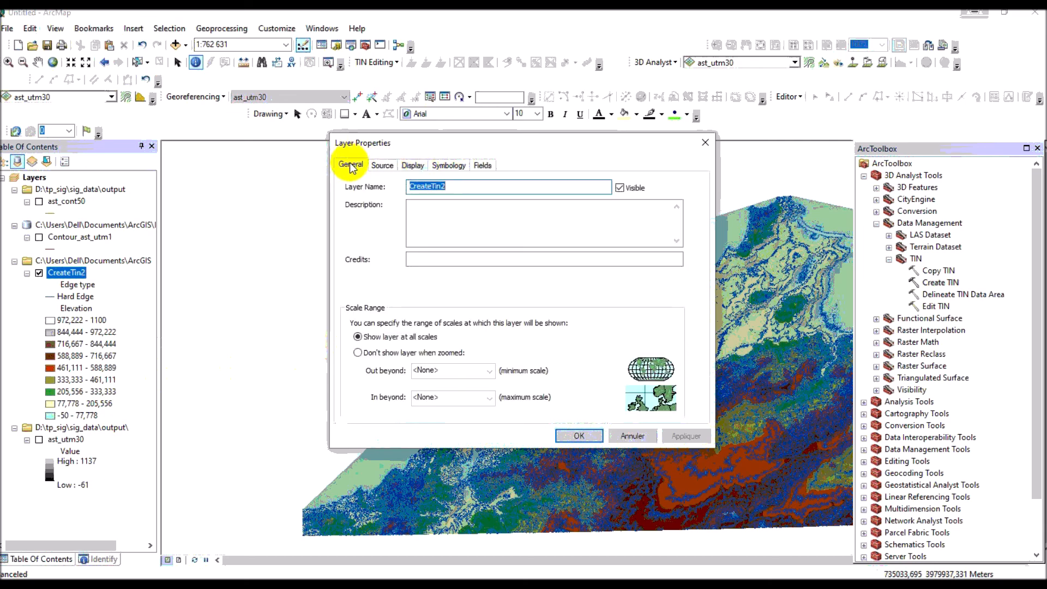
pyautogui.click(382, 165)
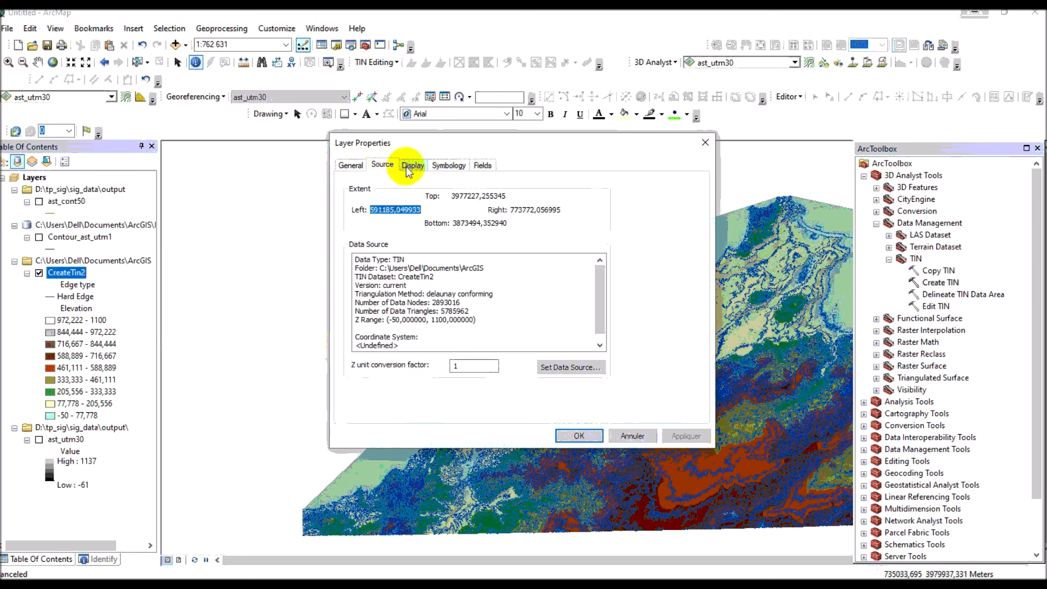
pyautogui.click(410, 167)
# Hide the edge types in CreateTin2's symbology, keep elevation shown, and apply a five-class elevation classification
pyautogui.click(444, 166)
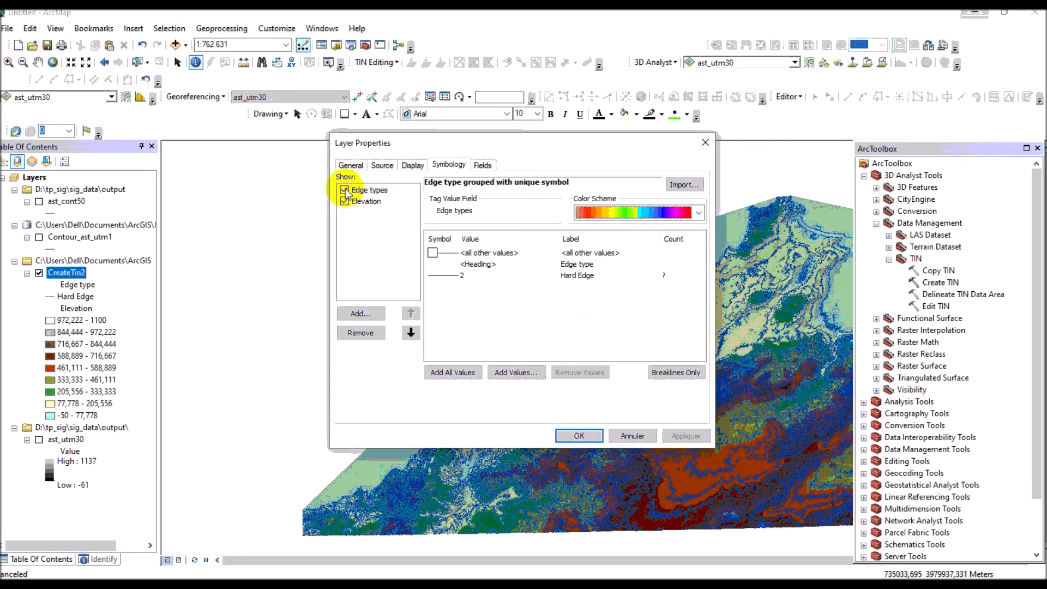
pyautogui.click(345, 190)
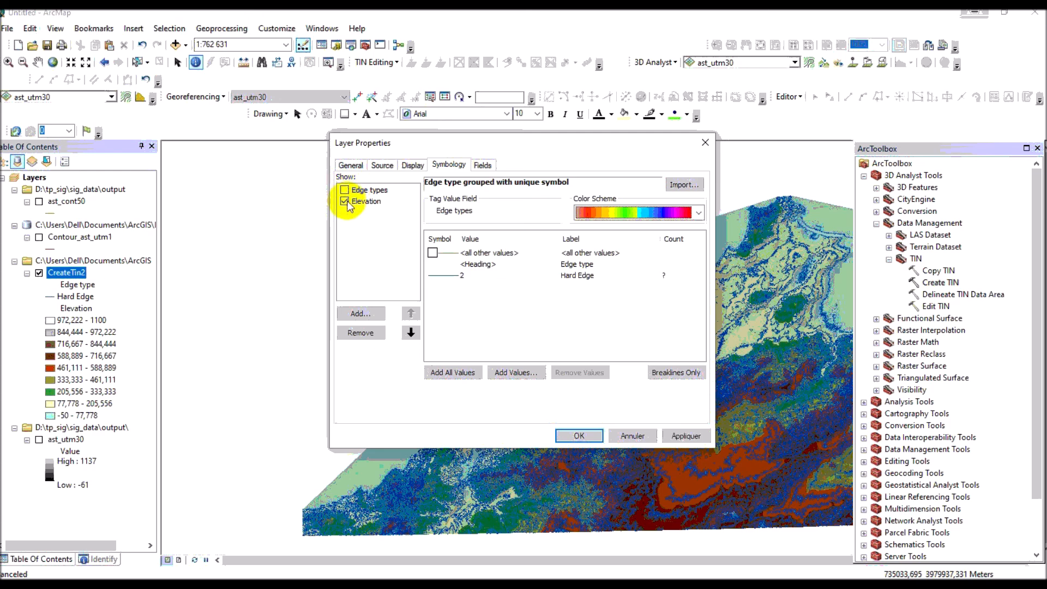
pyautogui.click(345, 202)
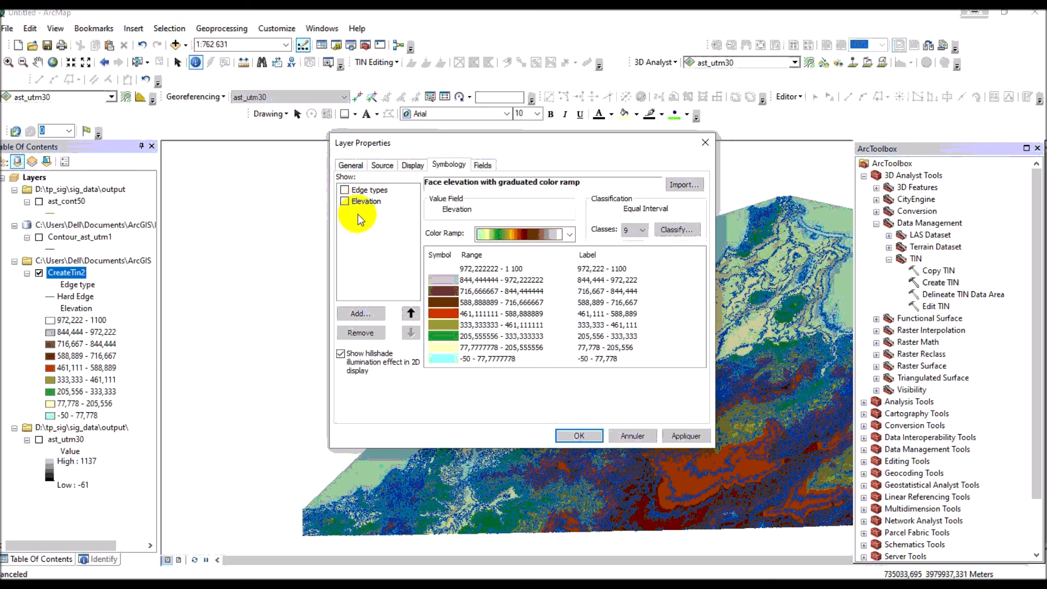
pyautogui.click(345, 202)
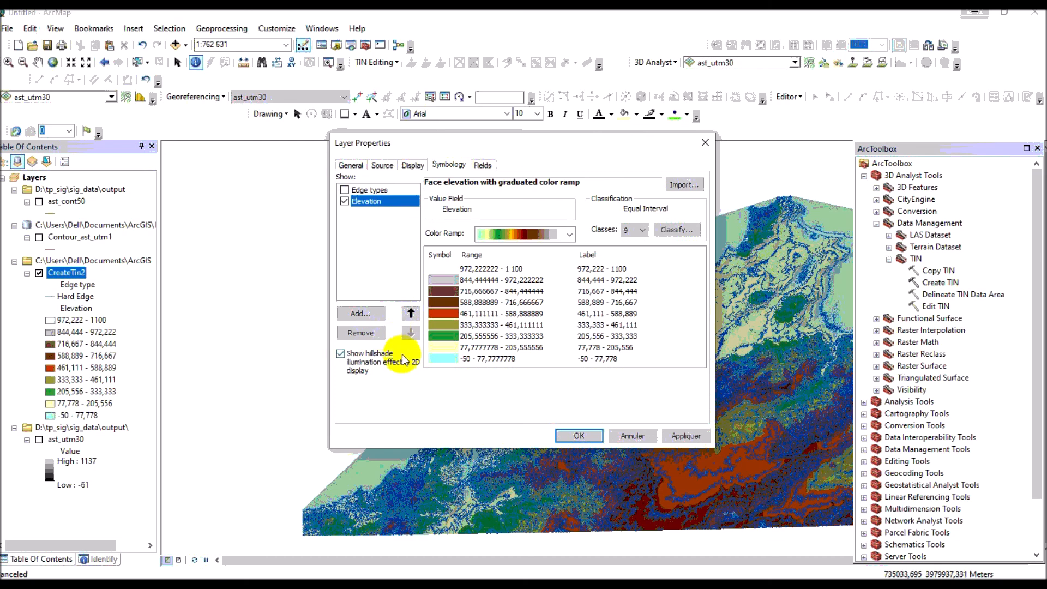
pyautogui.click(681, 436)
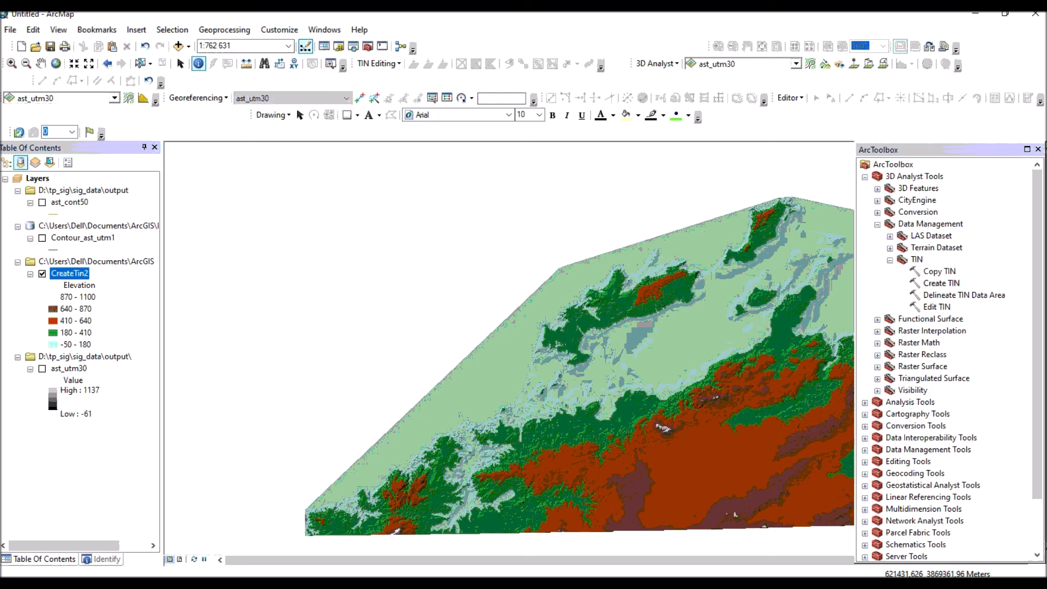
# Switch to TD2_sig.docx in Word to consult the instructions on extracting the TIN to the wilaya limits
pyautogui.moveTo(720, 583)
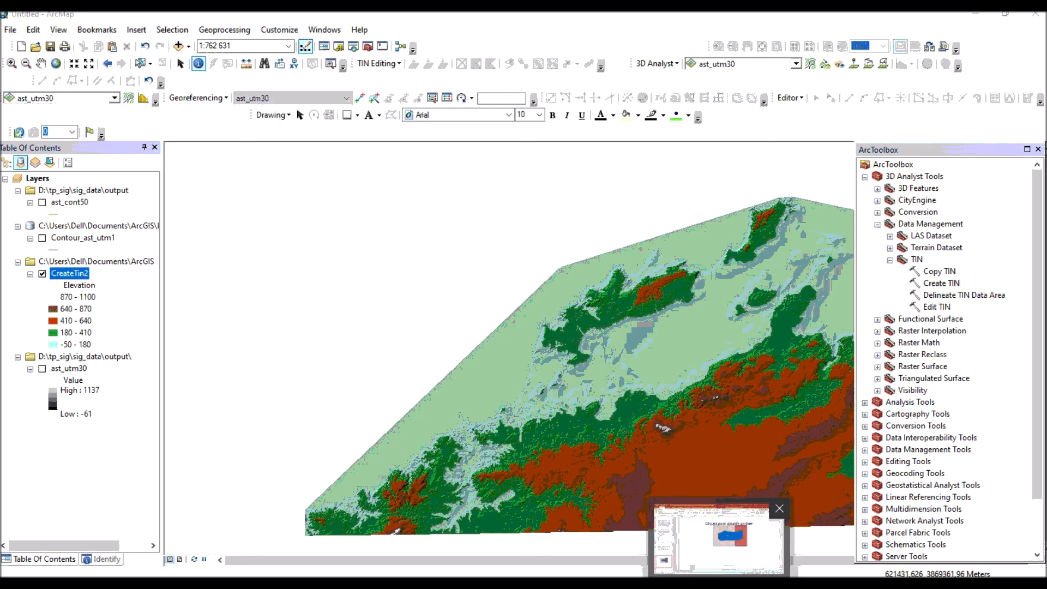
pyautogui.click(719, 537)
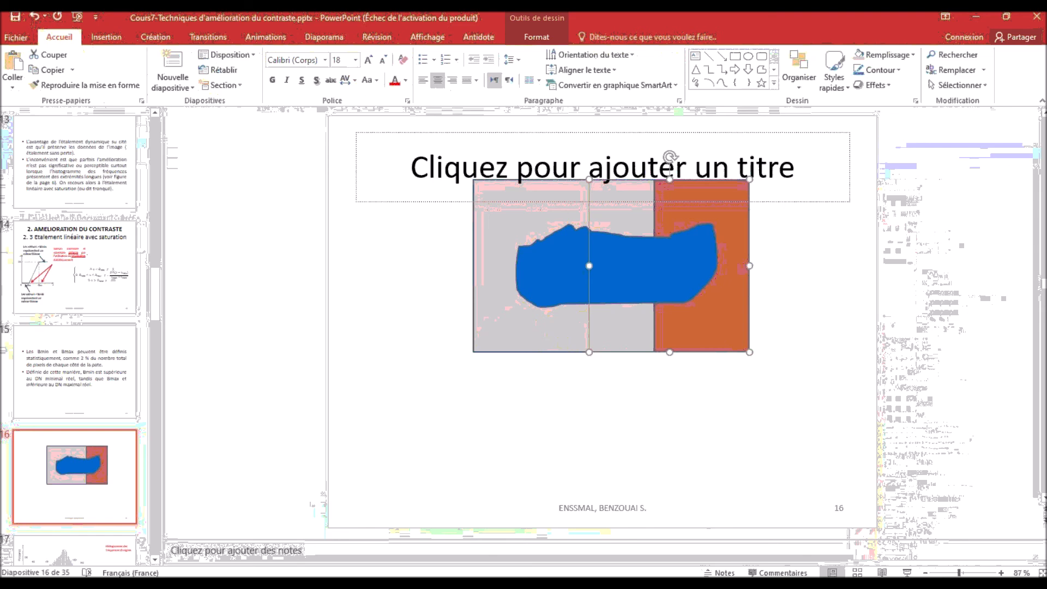
pyautogui.moveTo(325, 584)
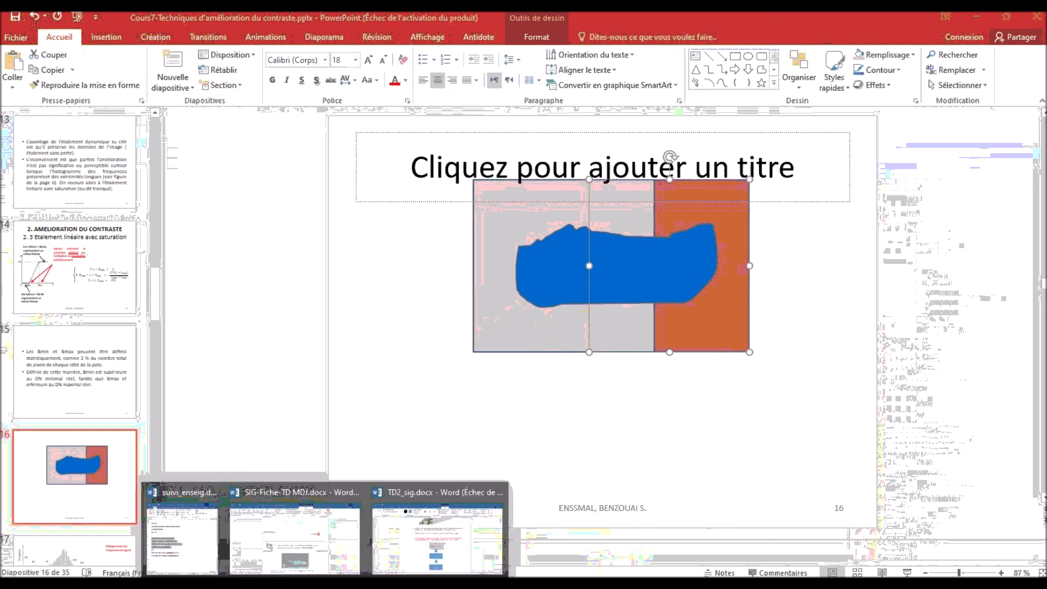
pyautogui.click(418, 544)
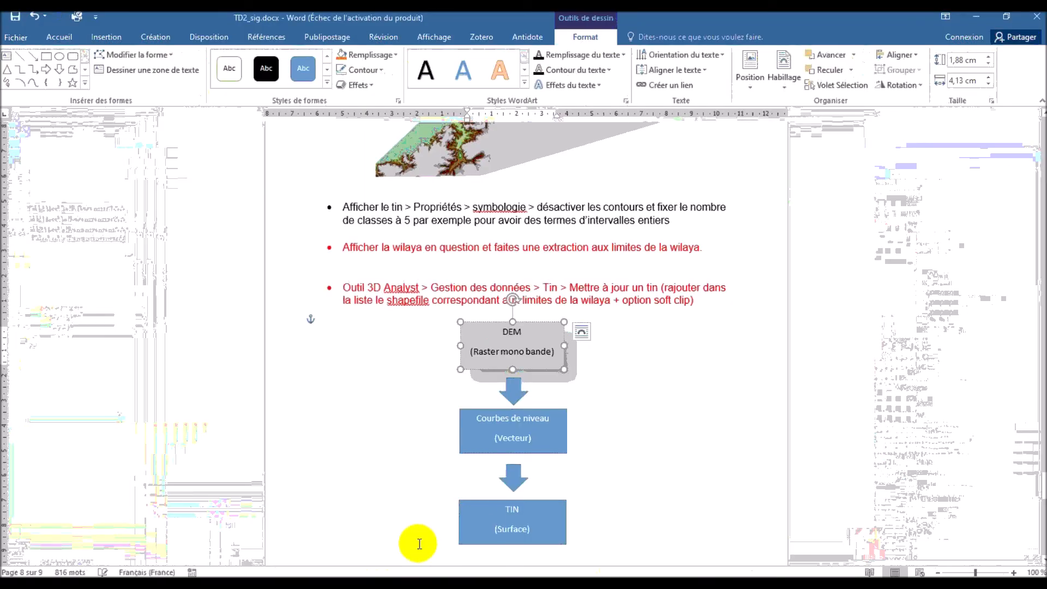